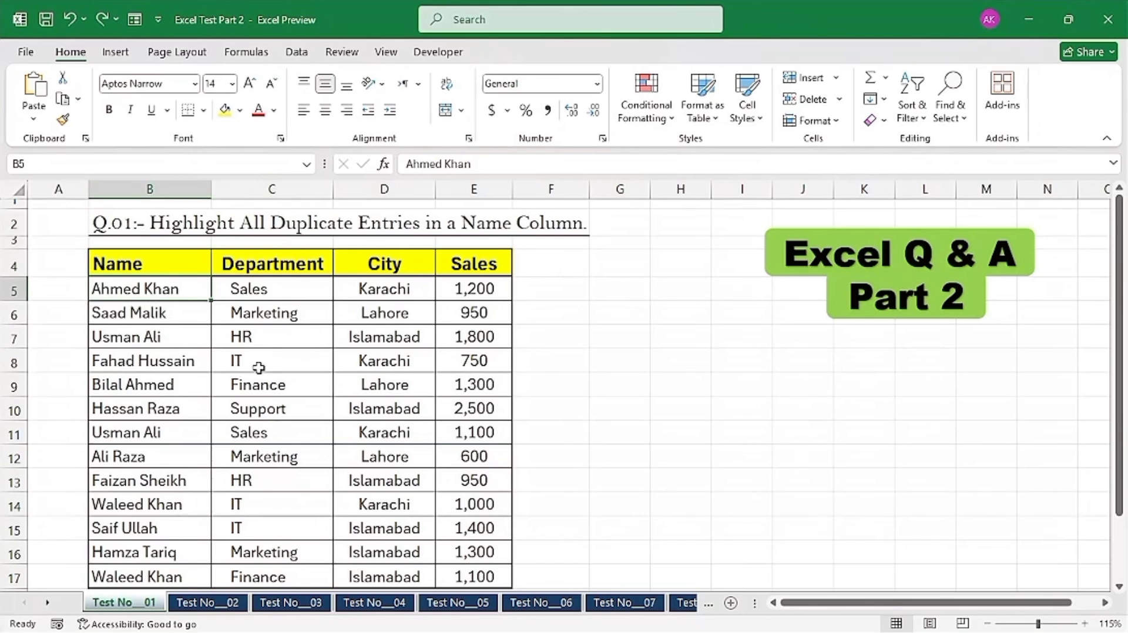
# Start a Duplicate Values highlighting rule on the name entries B5:B17, with Duplicate as the condition.
pyautogui.moveTo(168, 289); pyautogui.dragTo(170, 576)
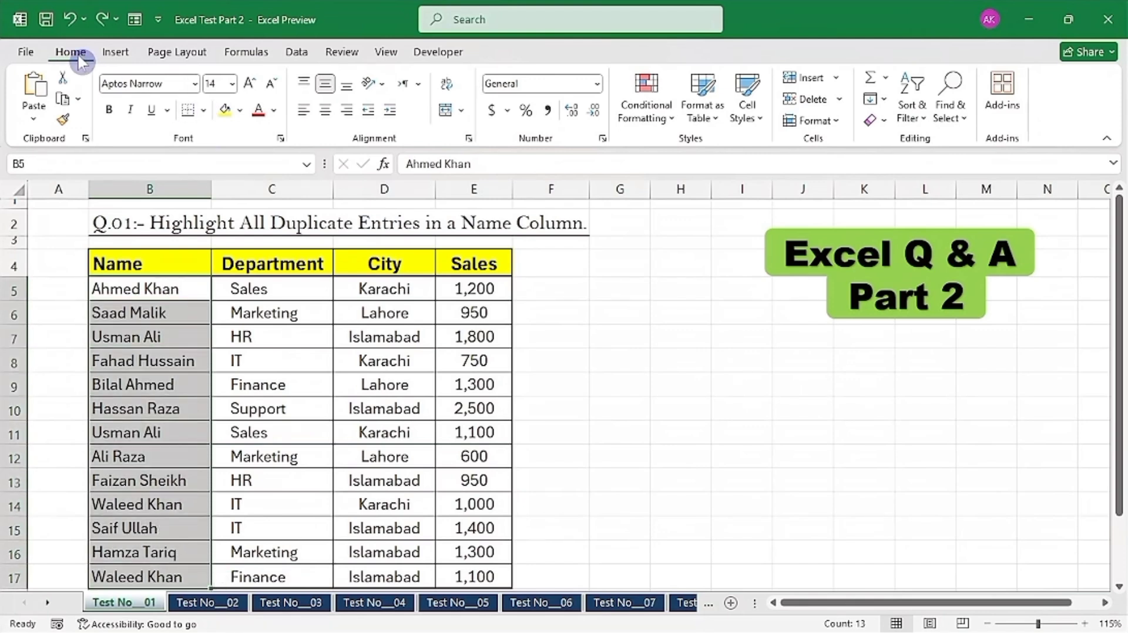
pyautogui.click(661, 118)
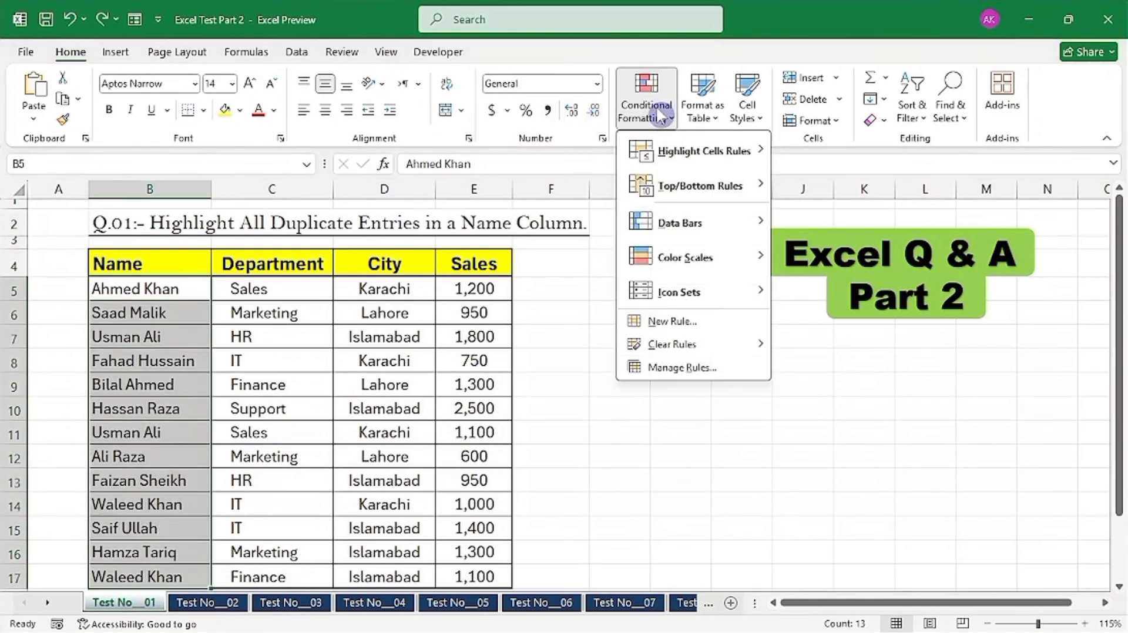
pyautogui.moveTo(743, 165)
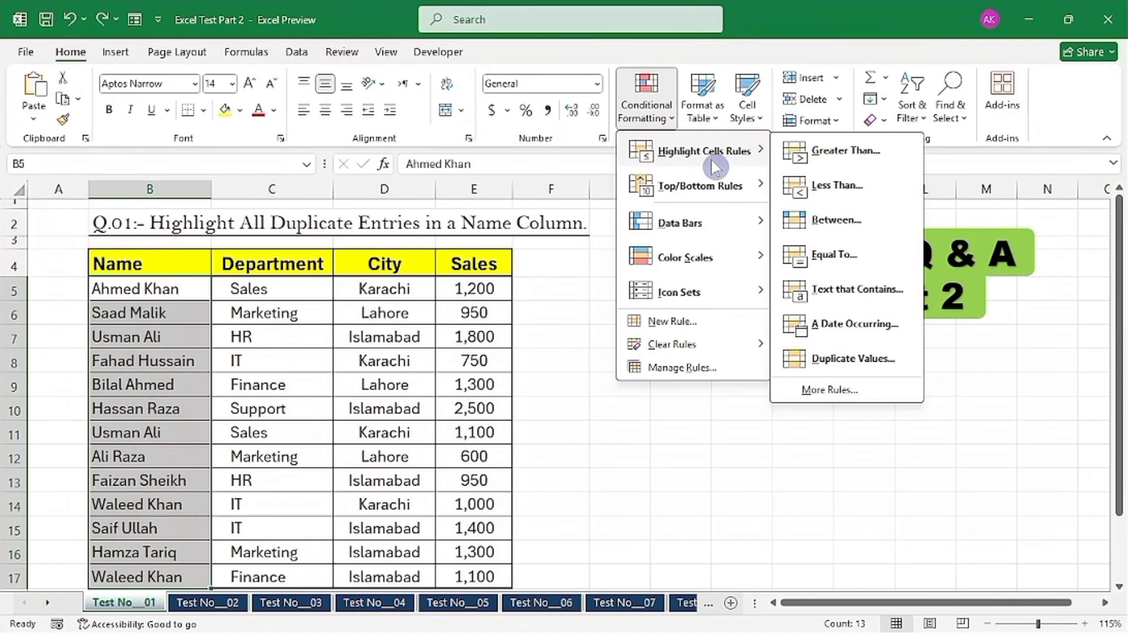
pyautogui.click(852, 359)
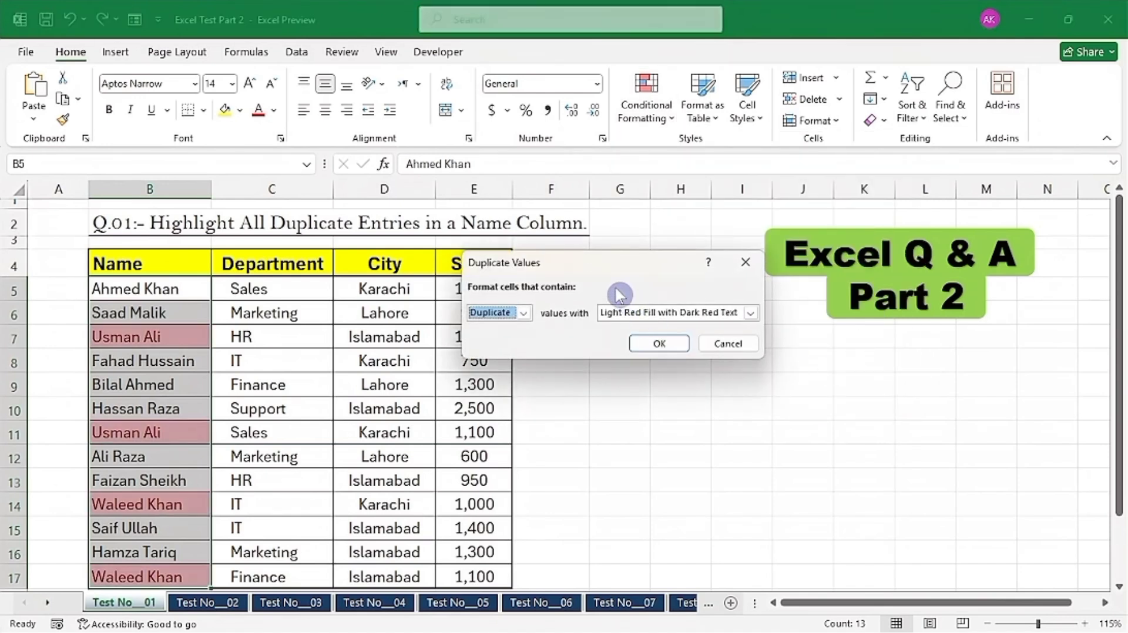
pyautogui.moveTo(617, 261); pyautogui.dragTo(590, 224)
pyautogui.click(496, 275)
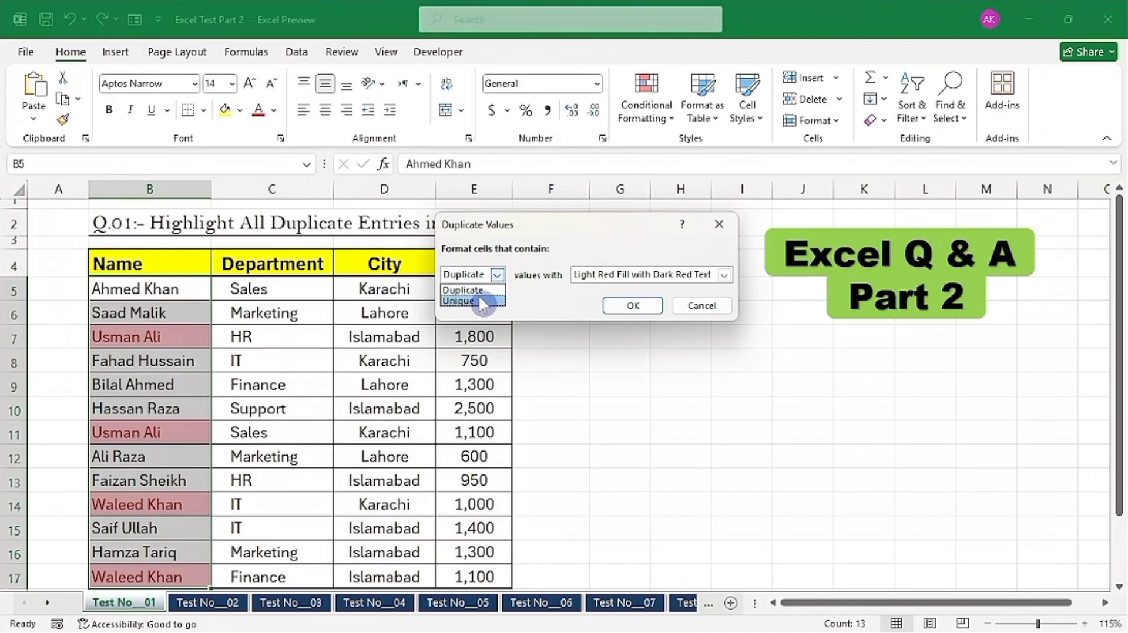
pyautogui.click(470, 291)
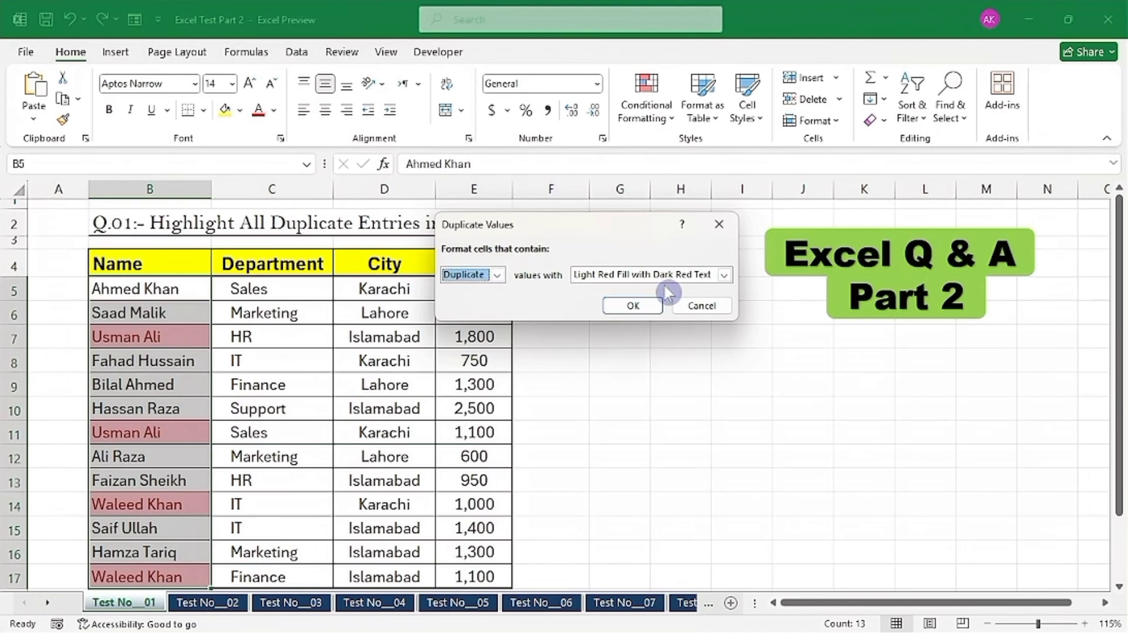
# Give the duplicate names a custom format with an orange background fill and apply the rule.
pyautogui.click(721, 275)
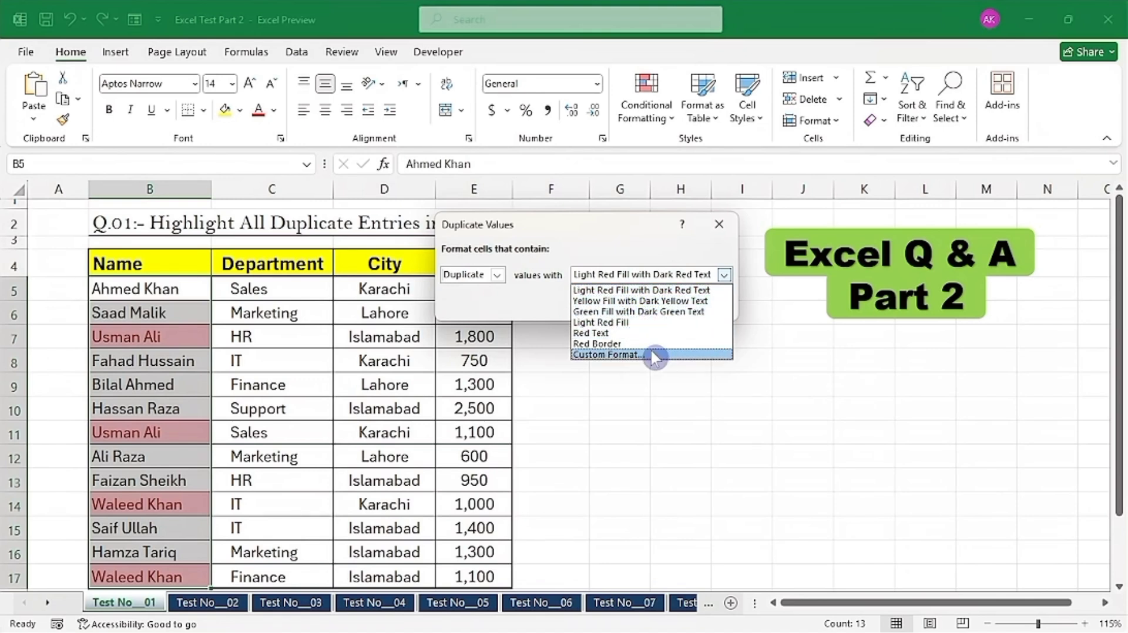
pyautogui.click(611, 356)
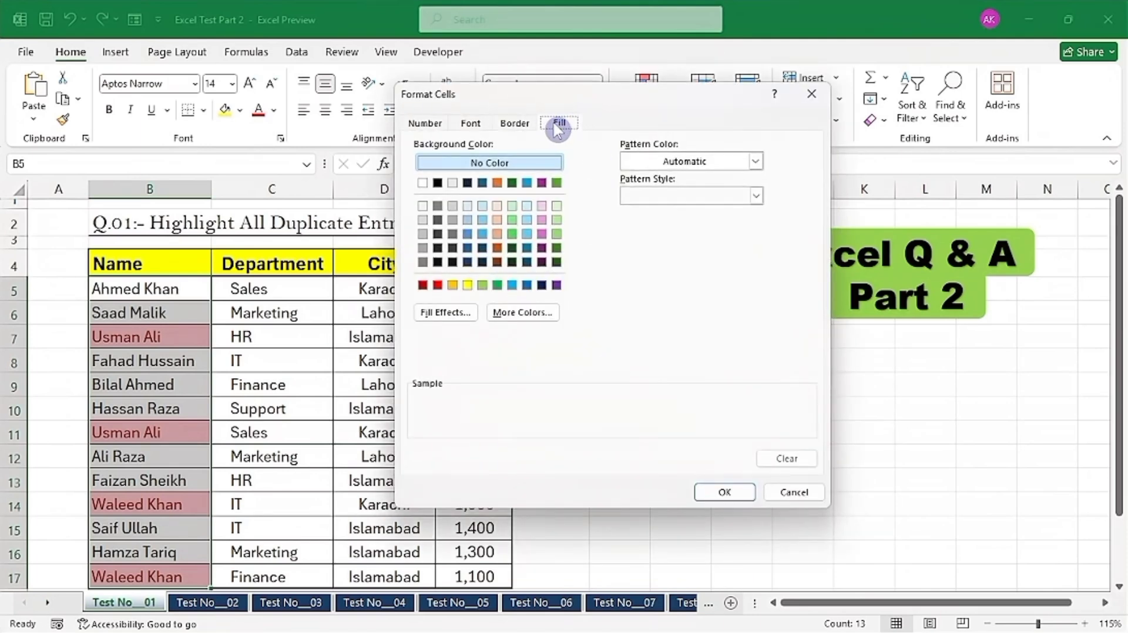
pyautogui.click(452, 286)
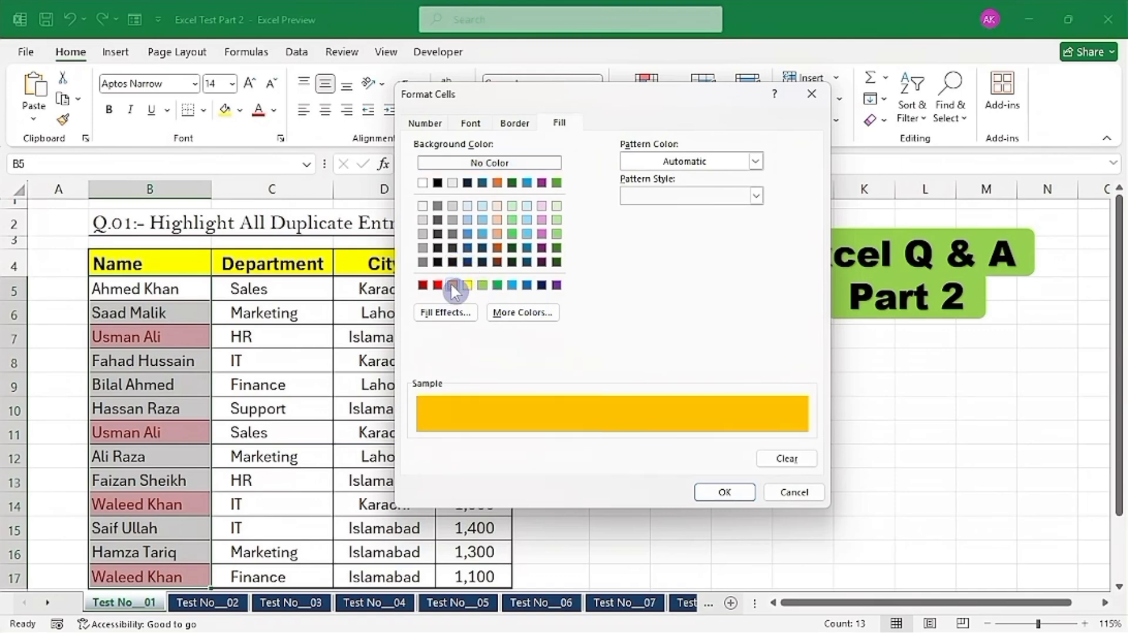
pyautogui.click(723, 492)
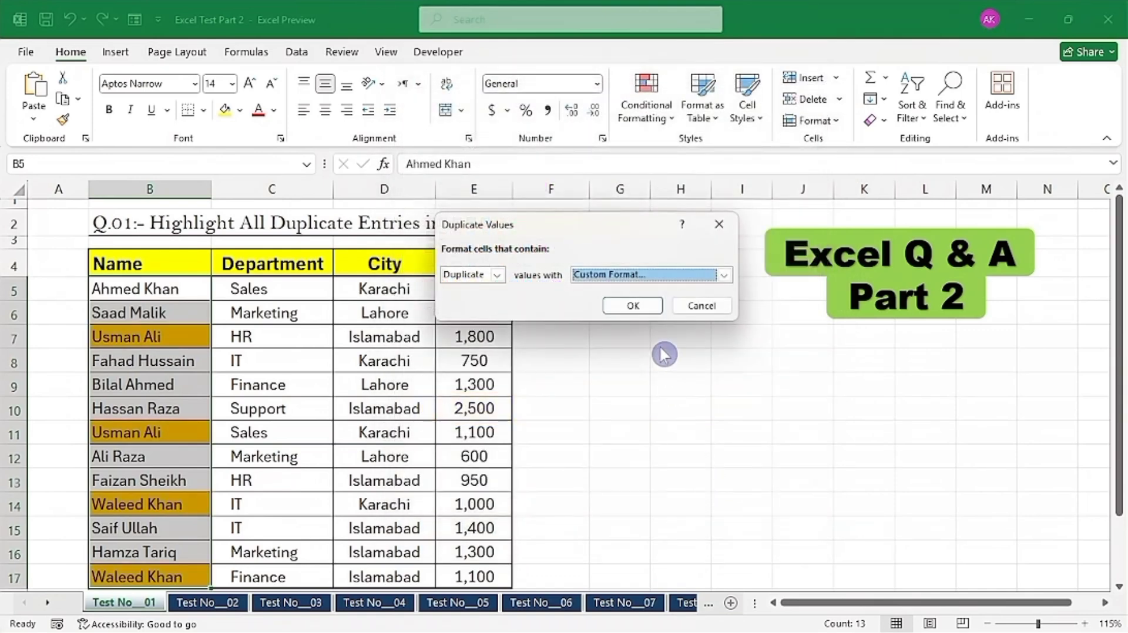
pyautogui.click(634, 306)
pyautogui.click(181, 306)
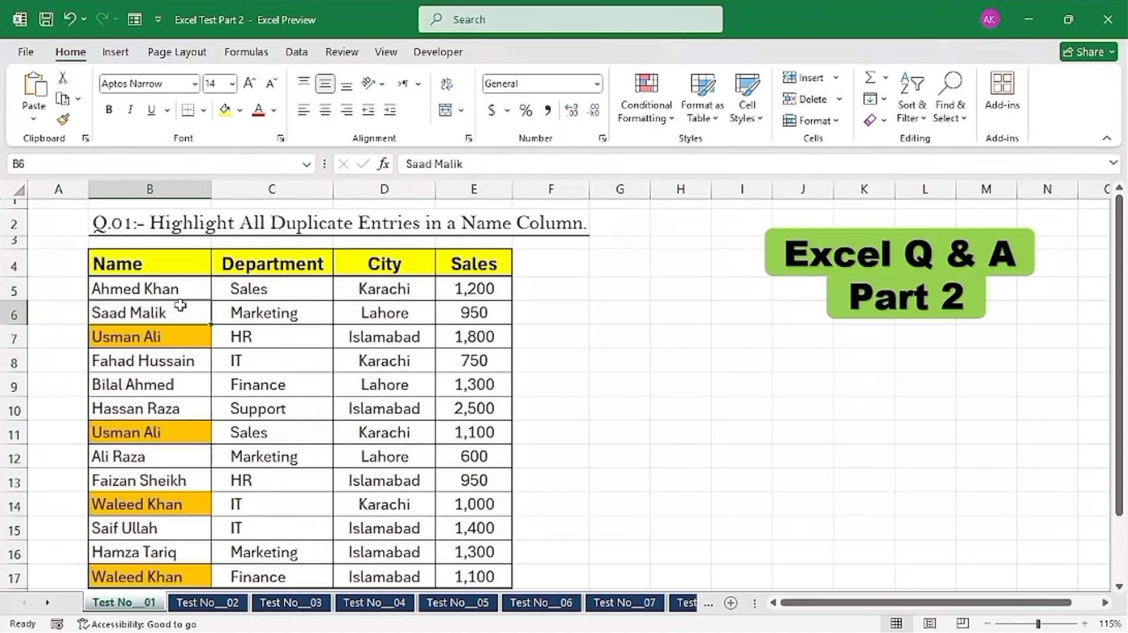
pyautogui.scroll(-2, 333, 354)
pyautogui.scroll(2, 340, 348)
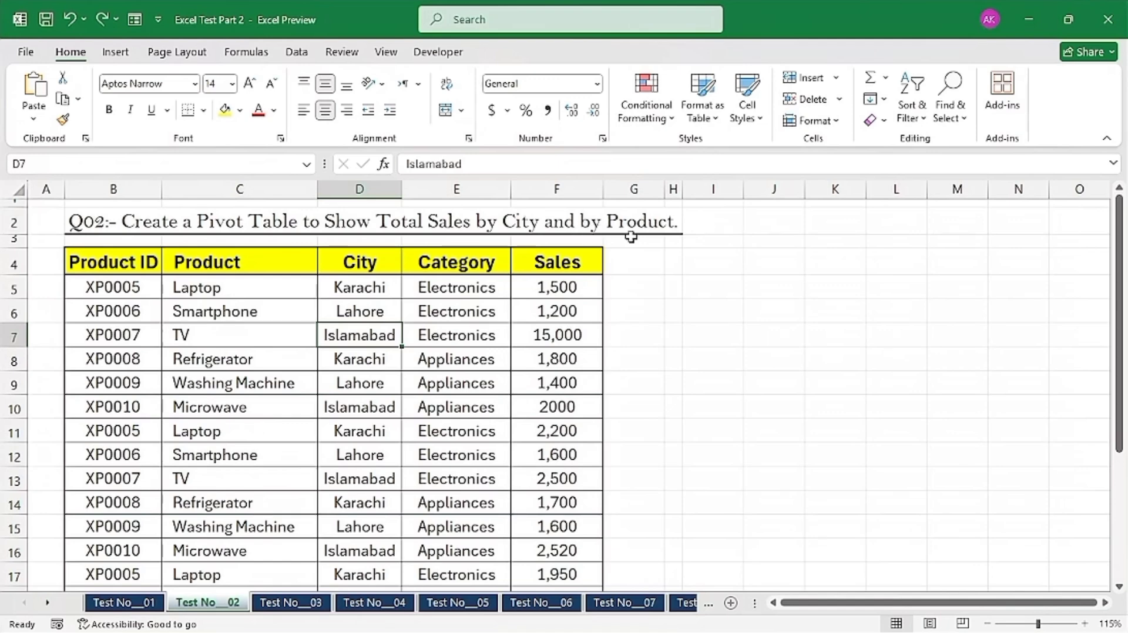
pyautogui.click(395, 375)
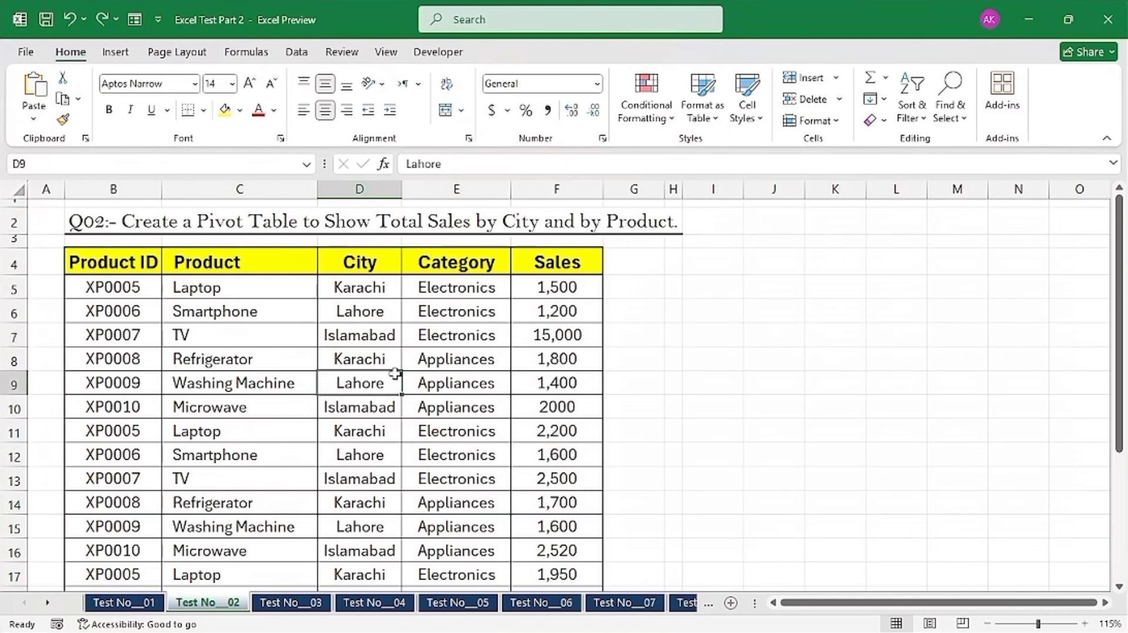
pyautogui.hotkey('ctrl', 'a')
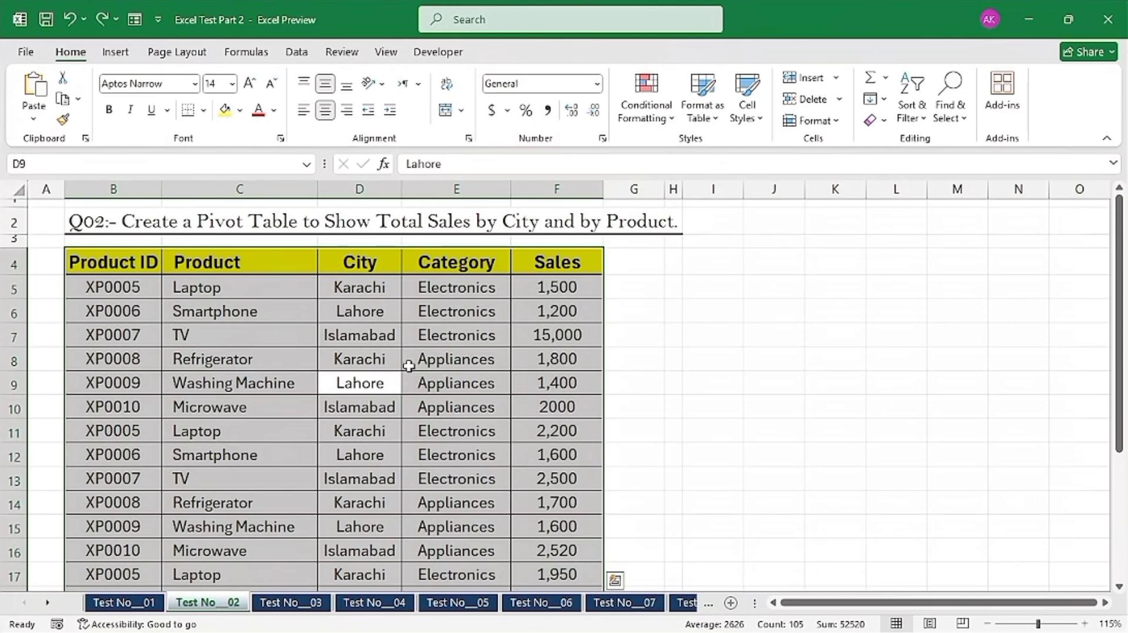
pyautogui.click(495, 347)
# Insert a PivotTable based on the product sales table B4:F24, placed in the existing worksheet at cell I4.
pyautogui.click(360, 332)
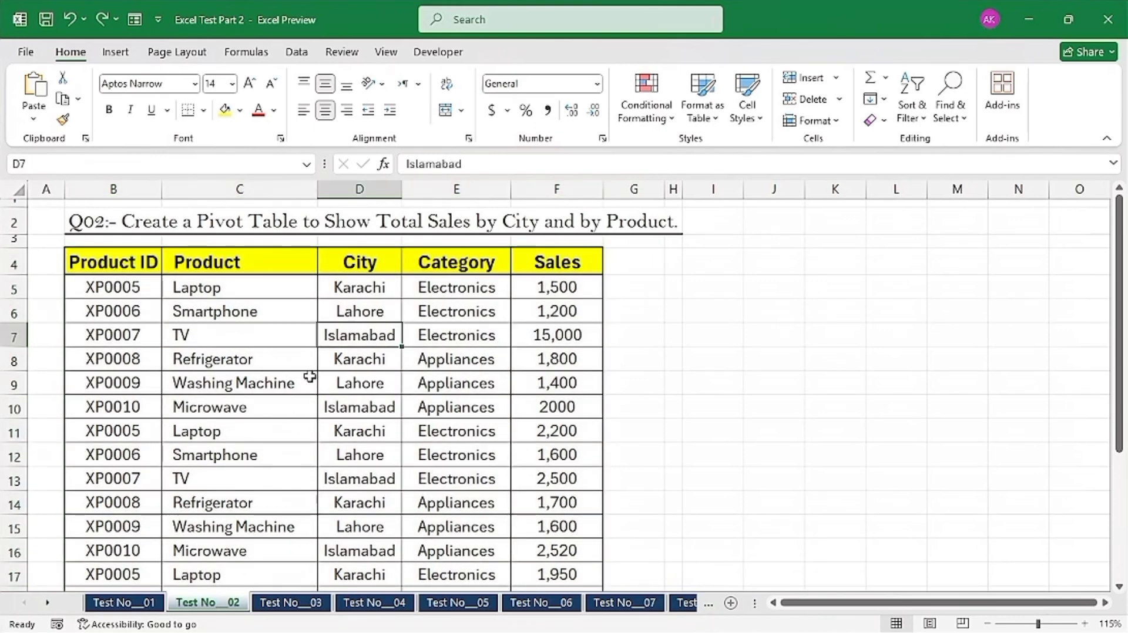
pyautogui.click(113, 53)
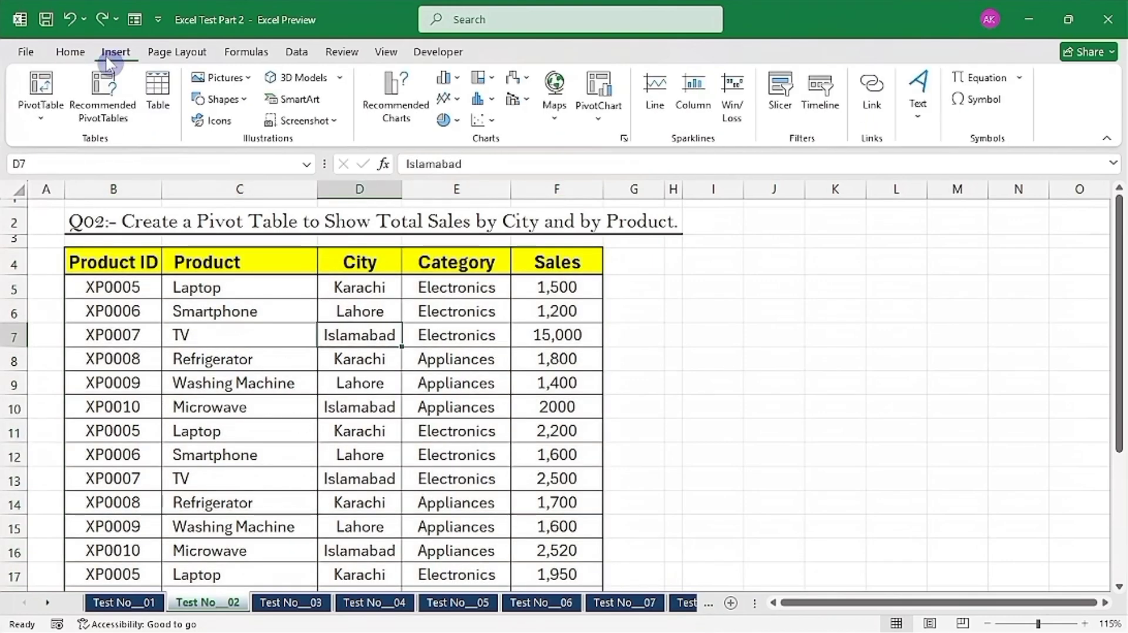
pyautogui.click(41, 88)
pyautogui.moveTo(455, 235); pyautogui.dragTo(525, 277)
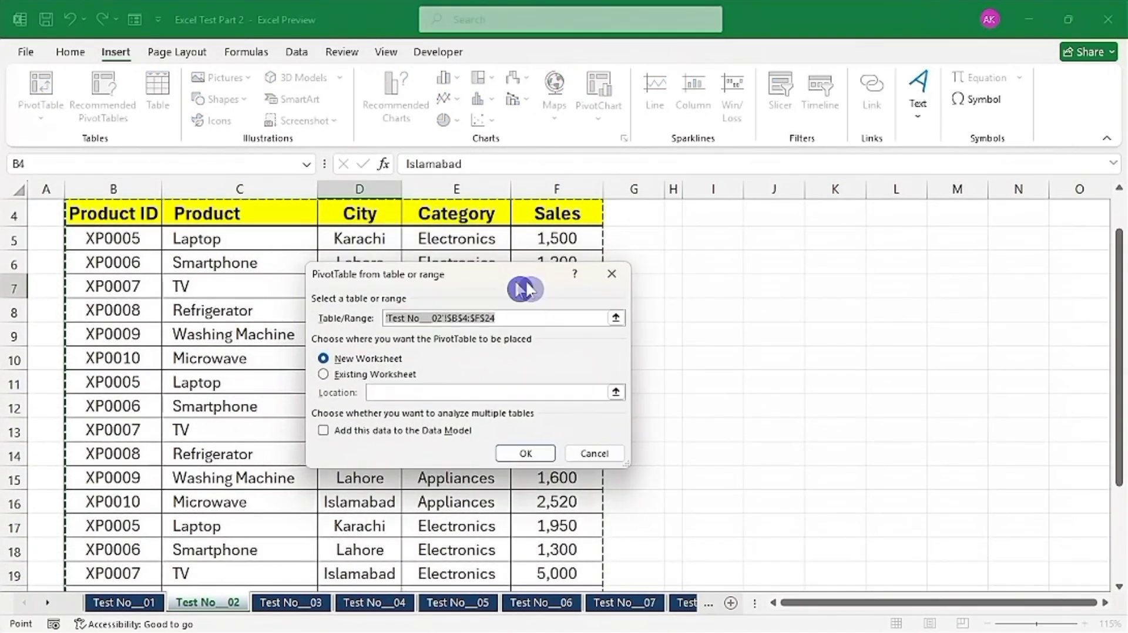
pyautogui.scroll(1, 284, 313)
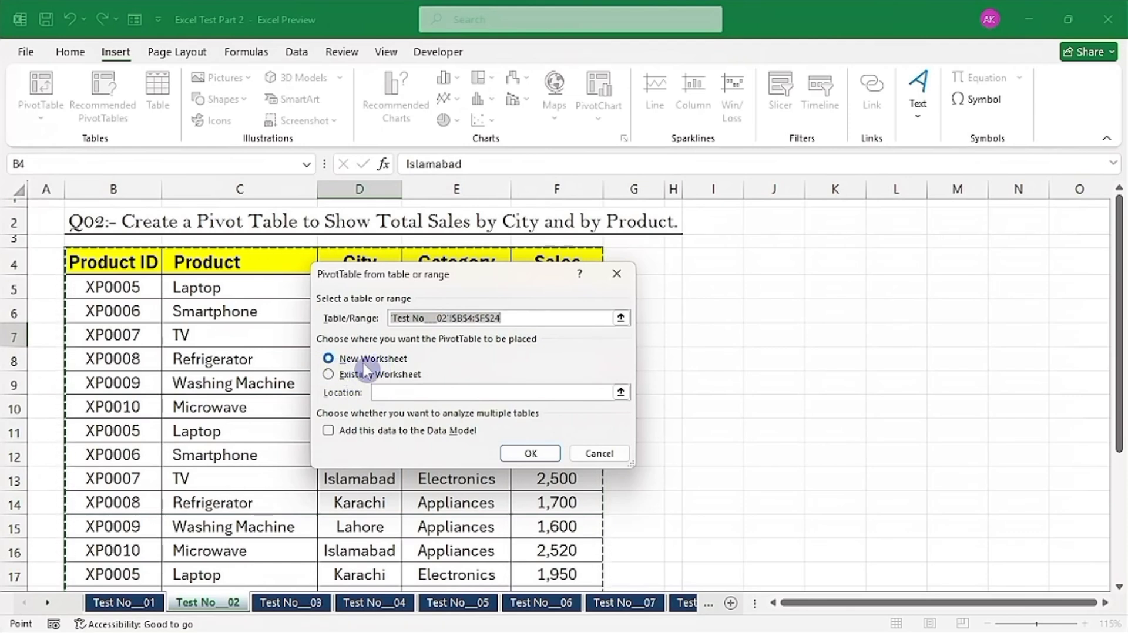
pyautogui.click(336, 376)
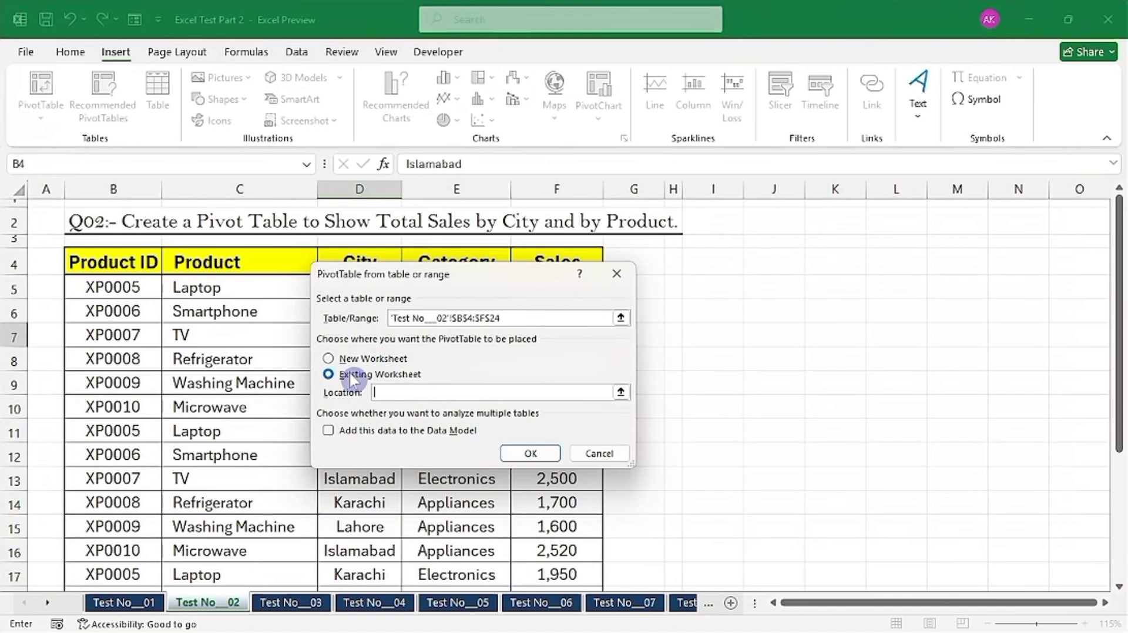
pyautogui.moveTo(456, 294); pyautogui.dragTo(402, 317)
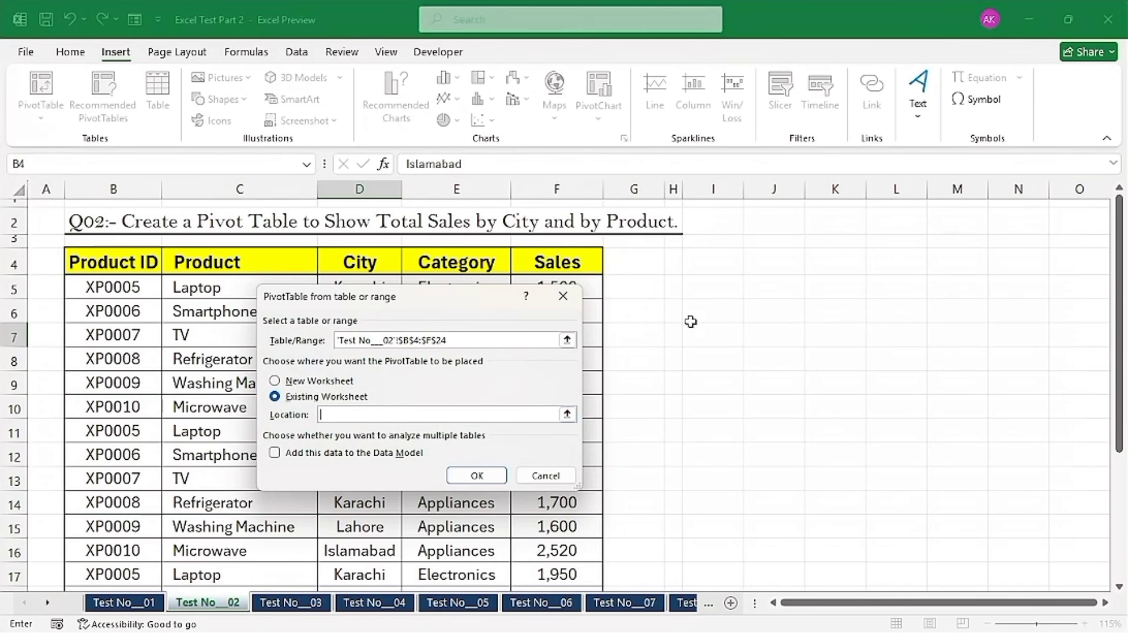
pyautogui.click(709, 269)
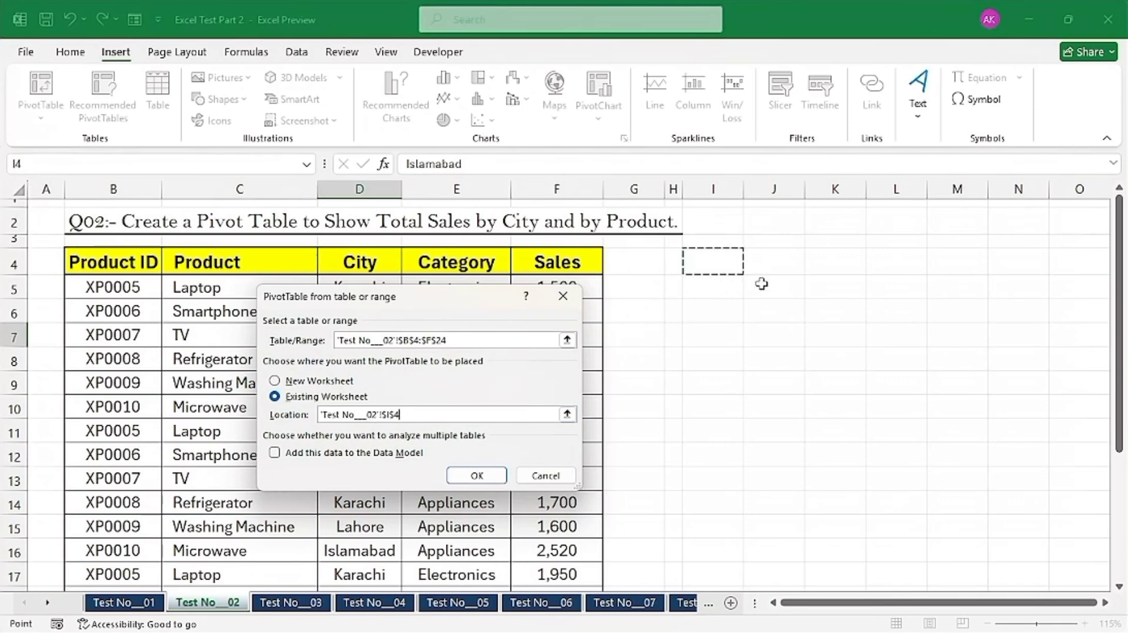
pyautogui.click(460, 474)
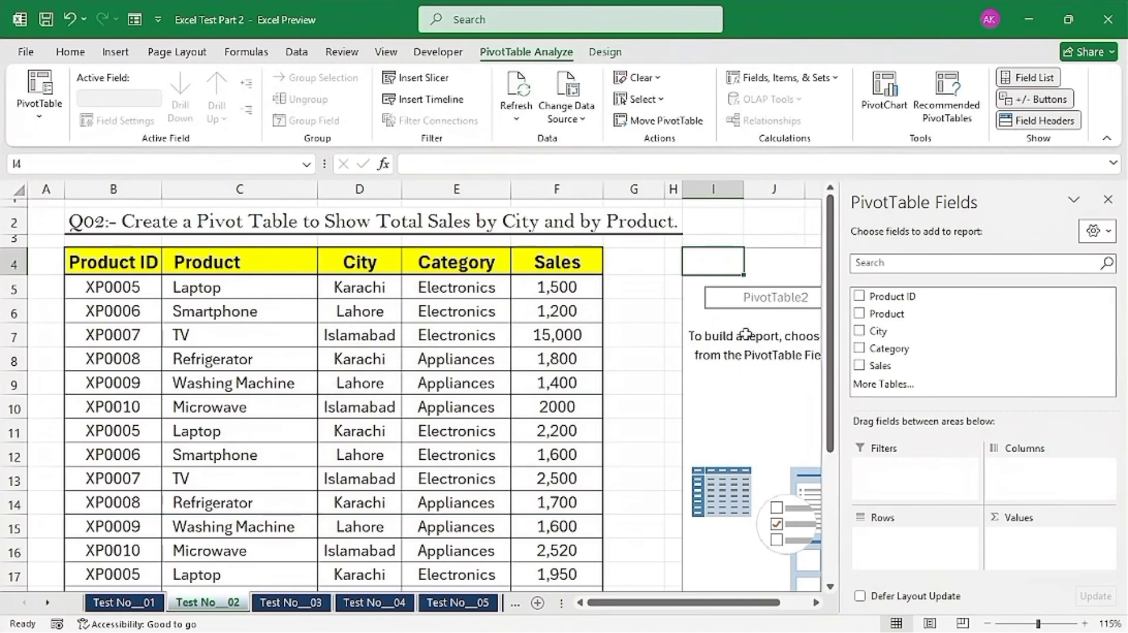
# Build the PivotTable with City and then Product as row fields and Sales as the value field.
pyautogui.moveTo(685, 603); pyautogui.dragTo(715, 603)
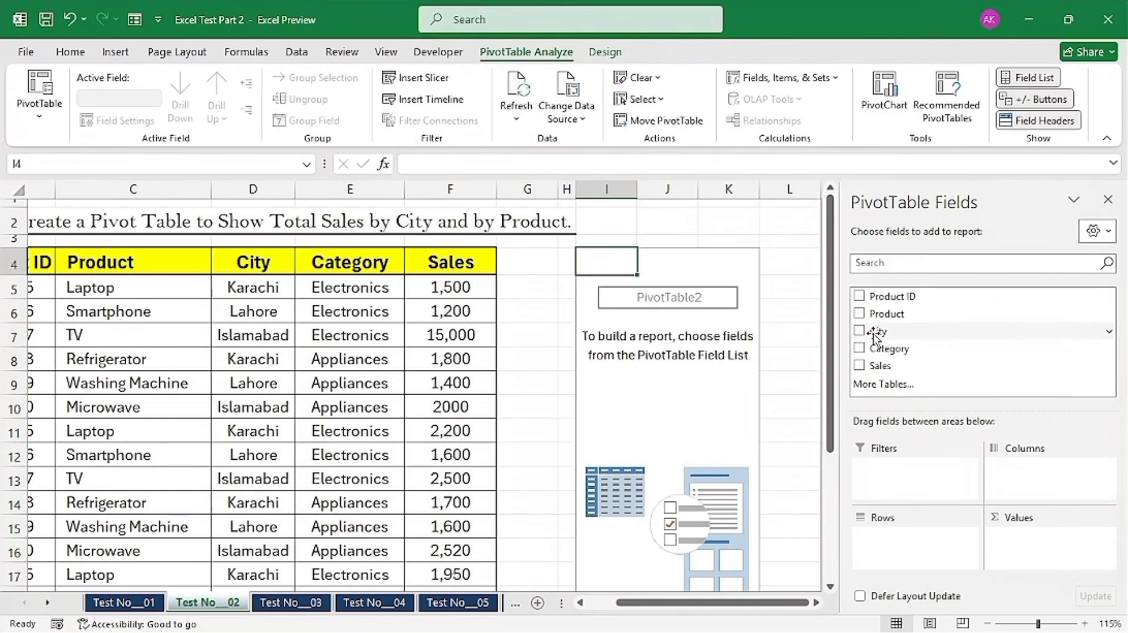
pyautogui.moveTo(874, 336); pyautogui.dragTo(894, 536)
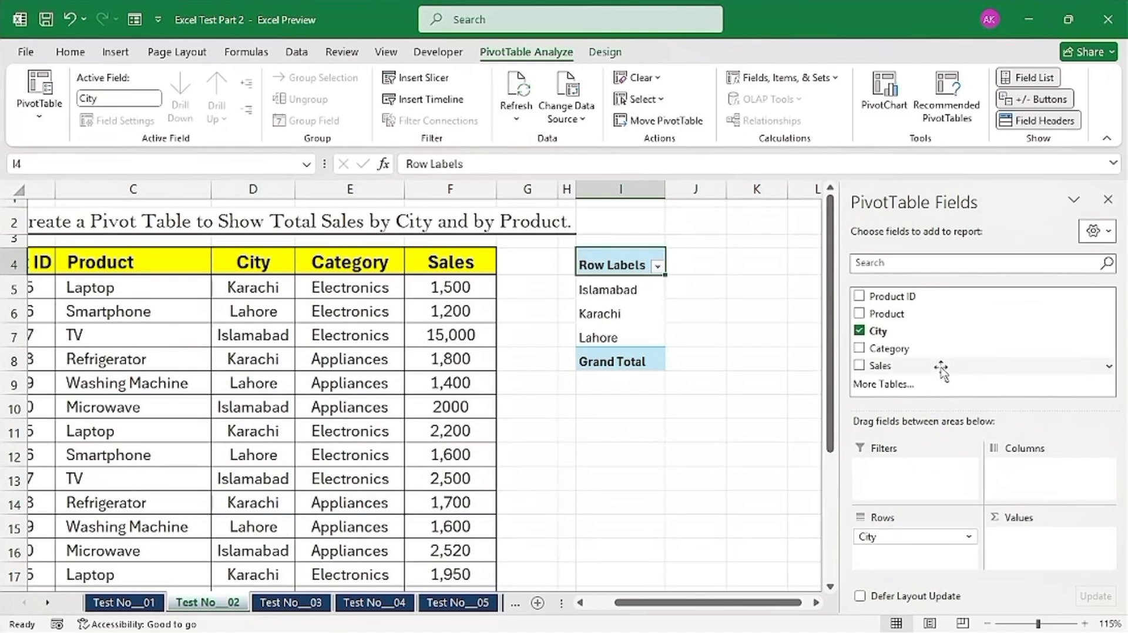
pyautogui.moveTo(887, 315); pyautogui.dragTo(910, 564)
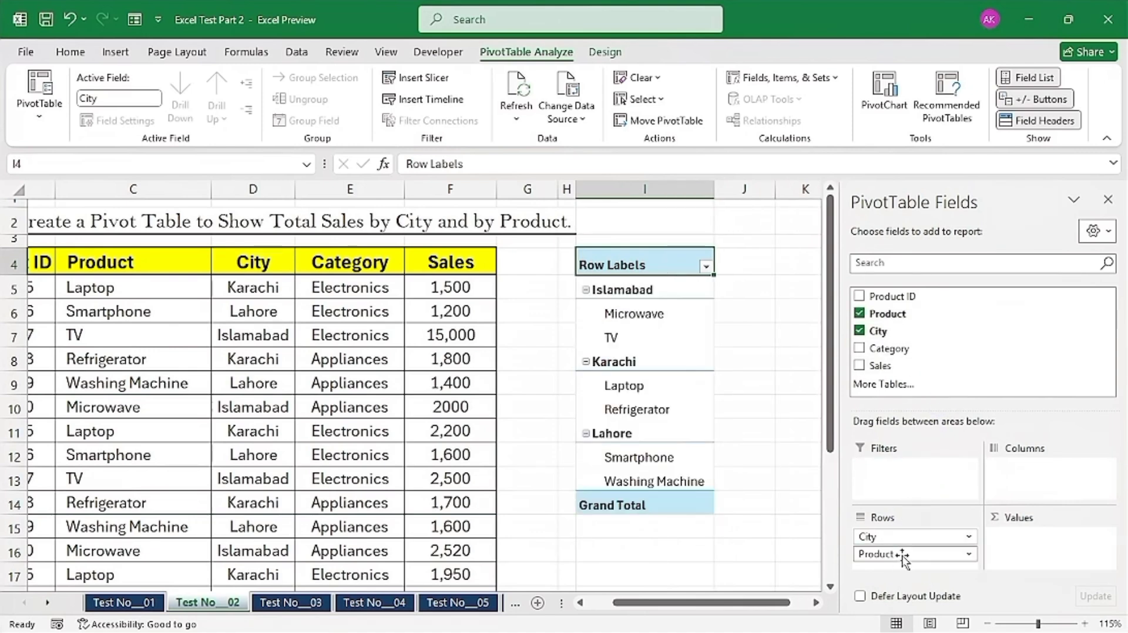
pyautogui.moveTo(903, 366); pyautogui.dragTo(1035, 552)
# Close the PivotTable field list and deselect the finished pivot table.
pyautogui.moveTo(724, 603); pyautogui.dragTo(756, 603)
pyautogui.click(1108, 200)
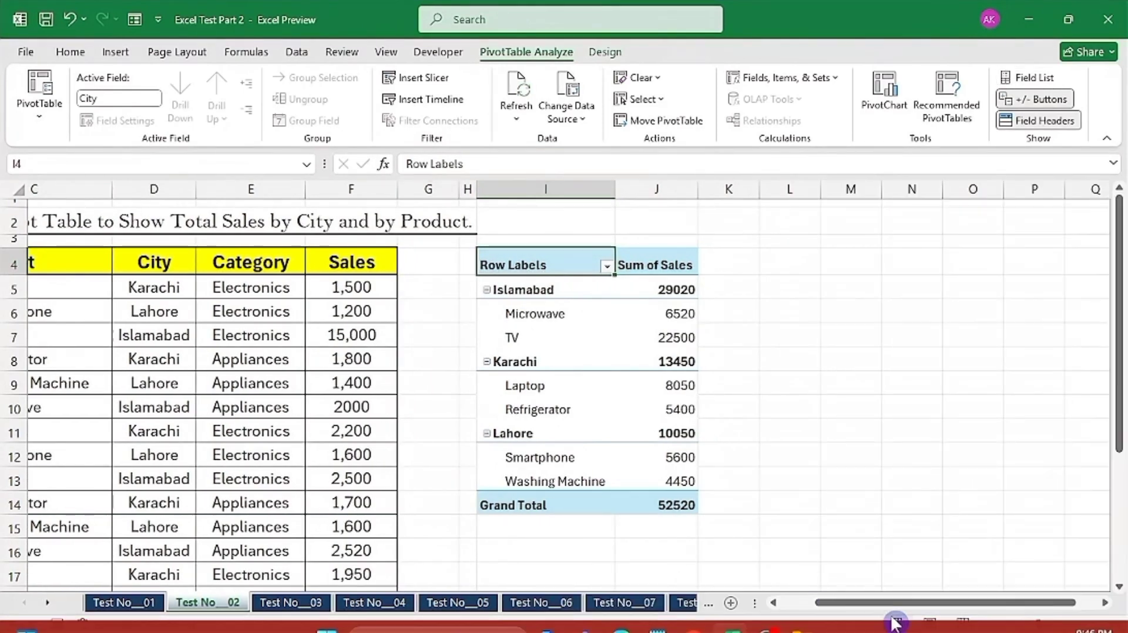
pyautogui.moveTo(911, 602); pyautogui.dragTo(869, 602)
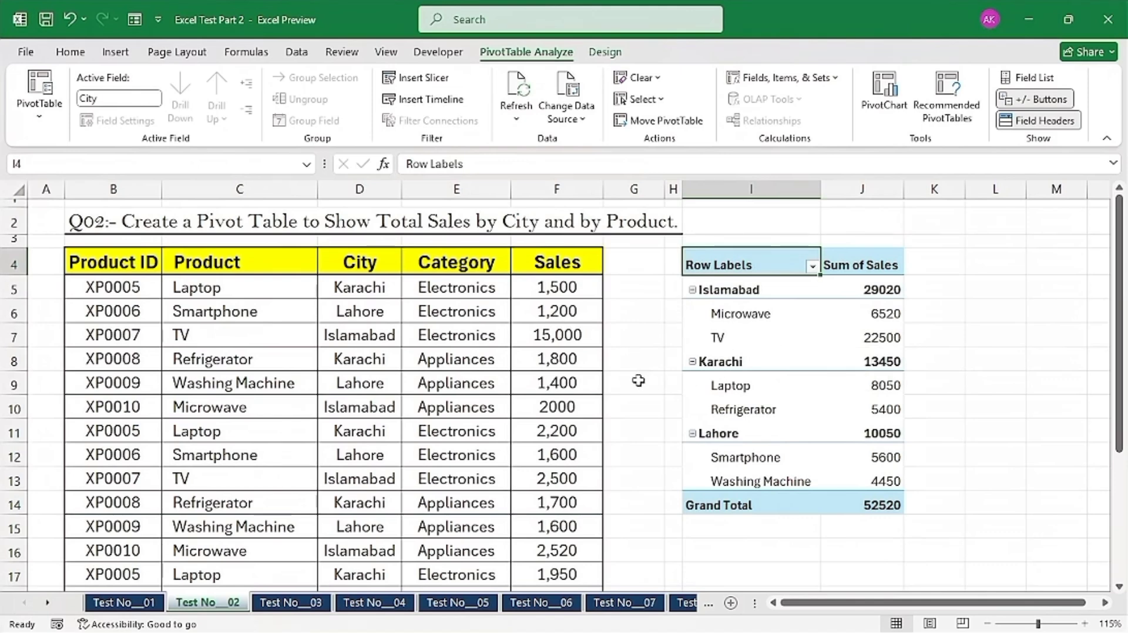
pyautogui.click(642, 336)
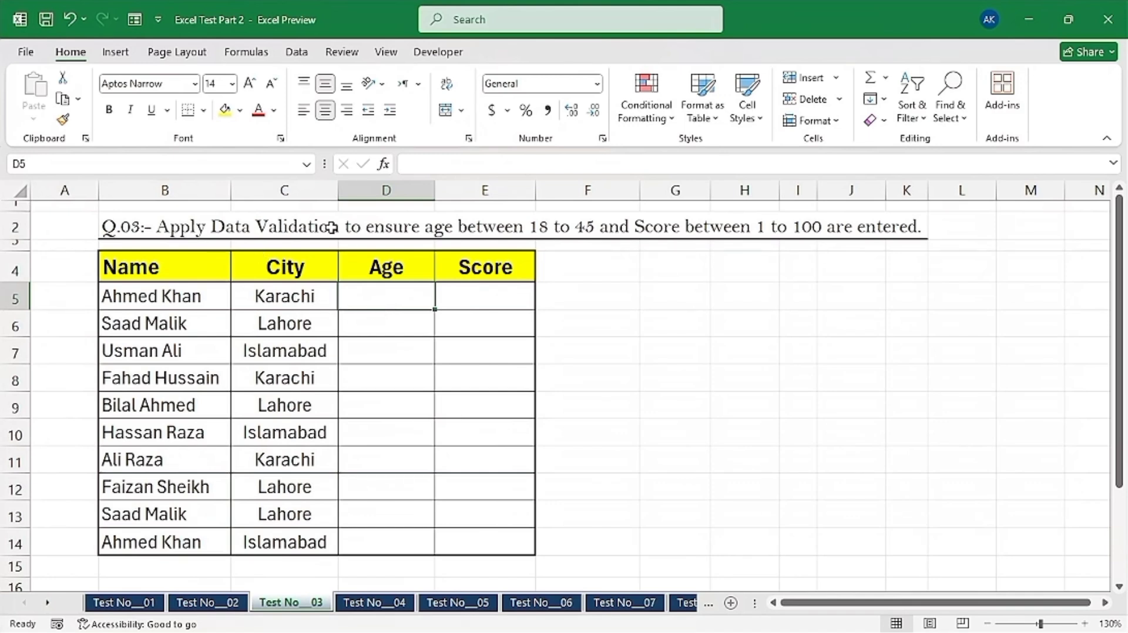
pyautogui.moveTo(382, 292); pyautogui.dragTo(377, 542)
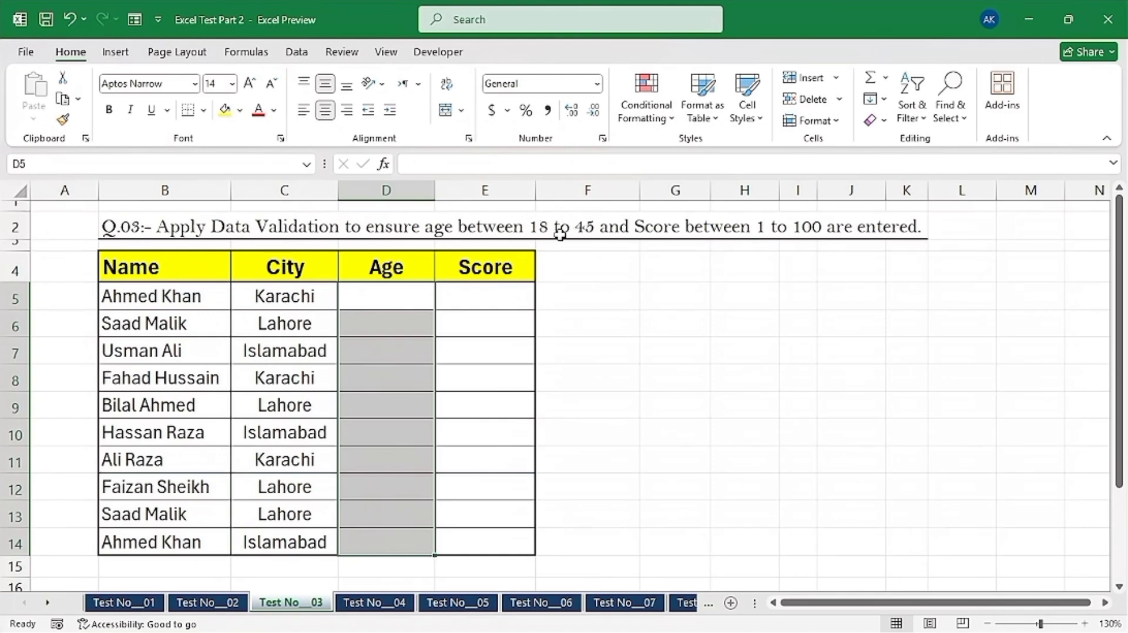
pyautogui.moveTo(486, 302); pyautogui.dragTo(485, 517)
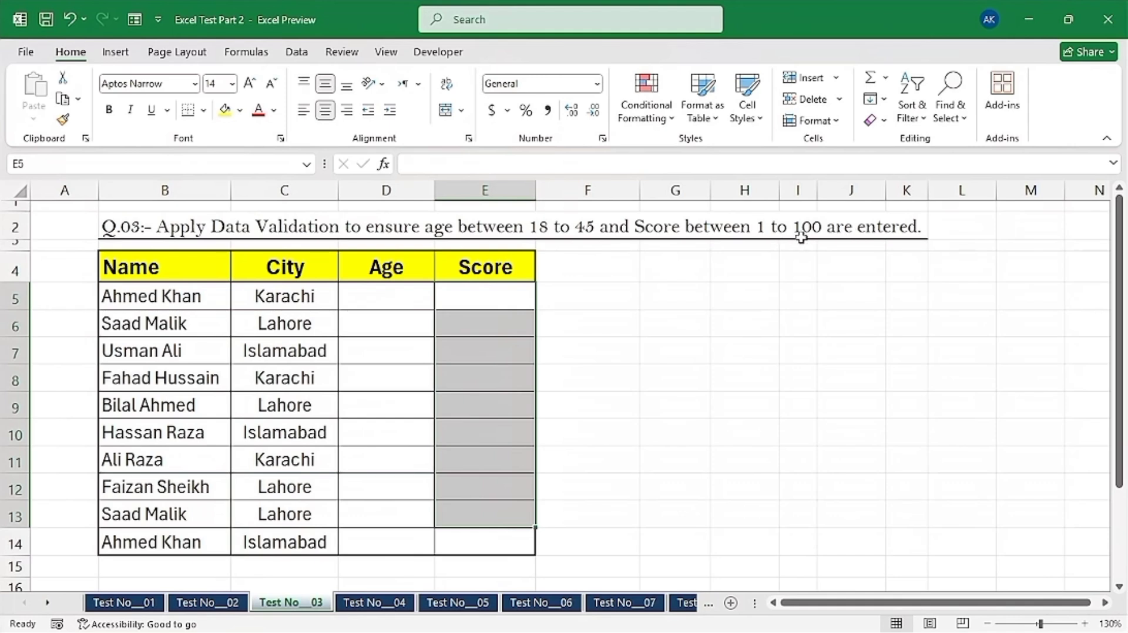
pyautogui.click(508, 302)
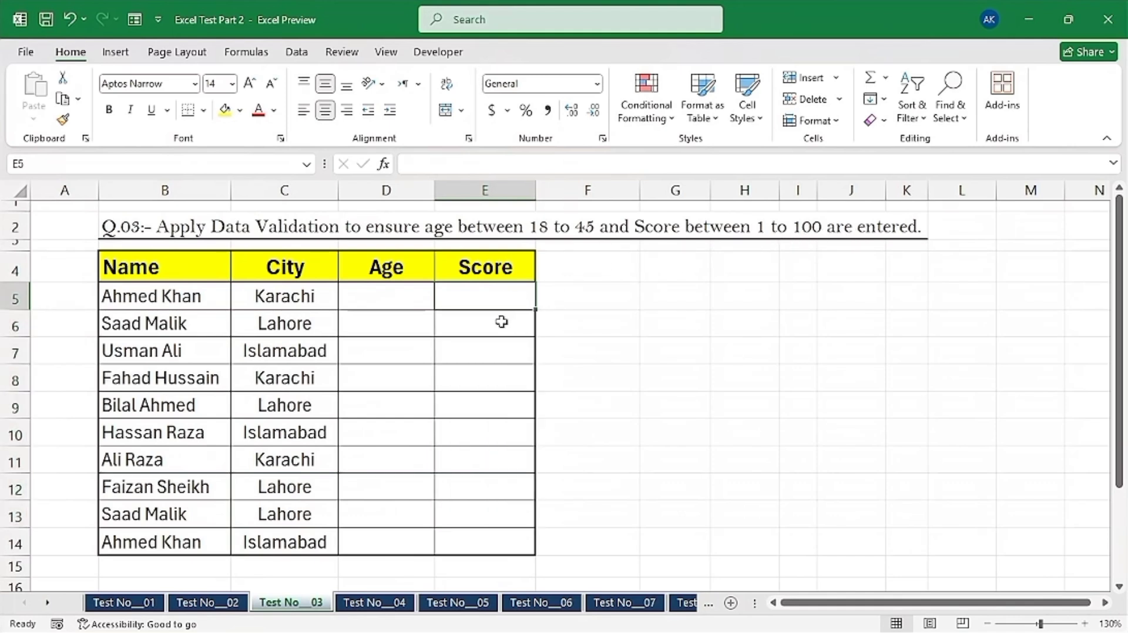
# Restrict the Age cells D5:D14 with data validation to whole numbers between 18 and 45.
pyautogui.moveTo(375, 293); pyautogui.dragTo(397, 546)
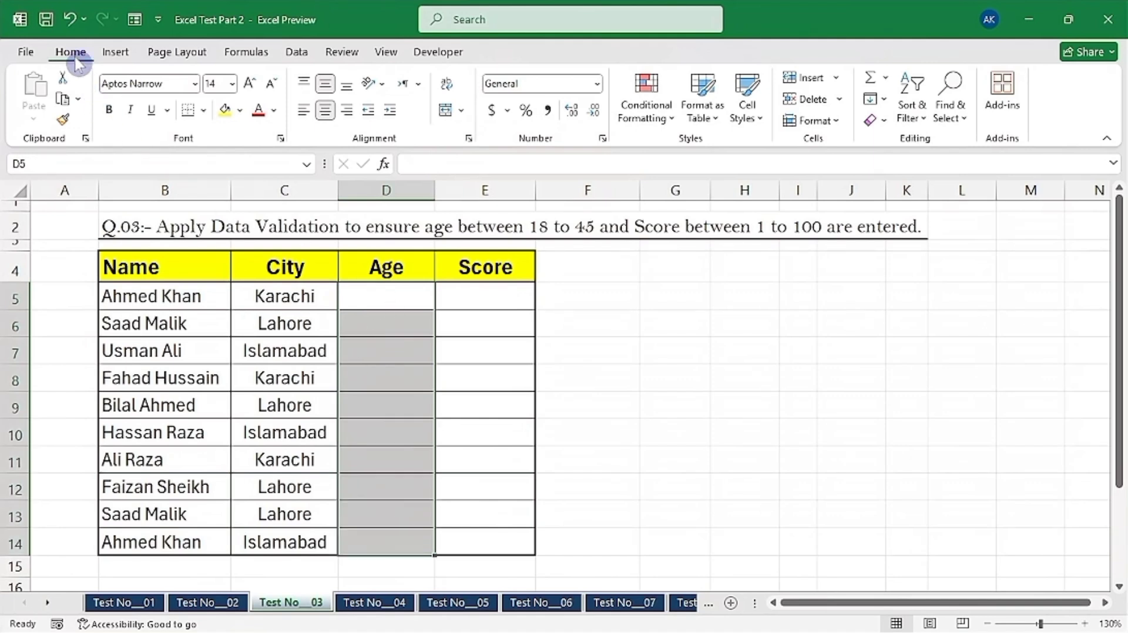
pyautogui.click(295, 52)
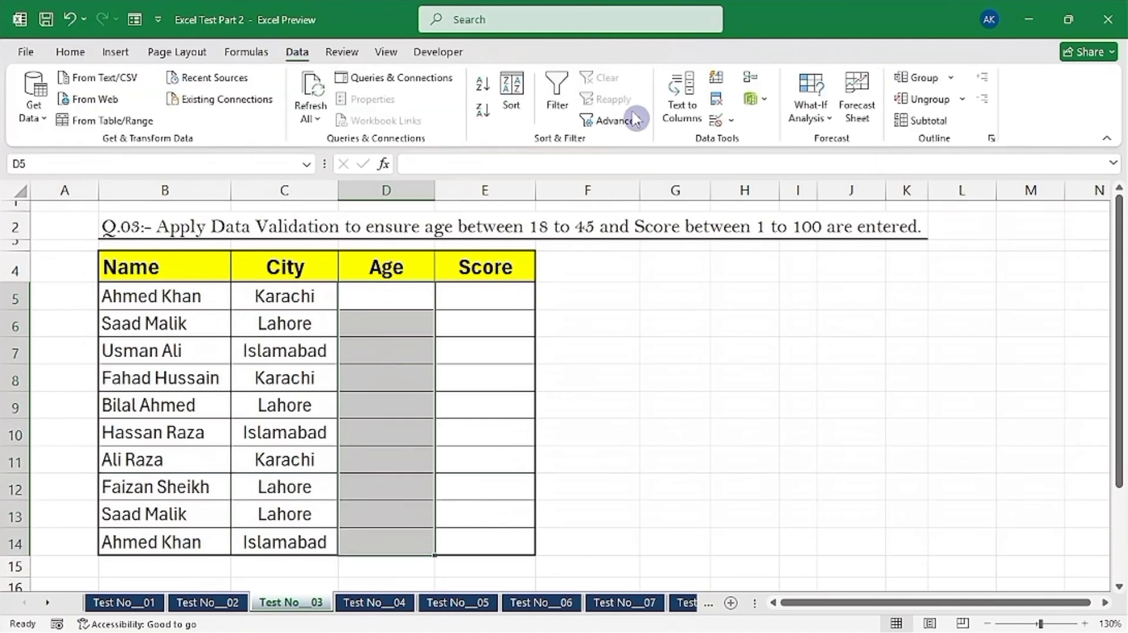
pyautogui.click(716, 122)
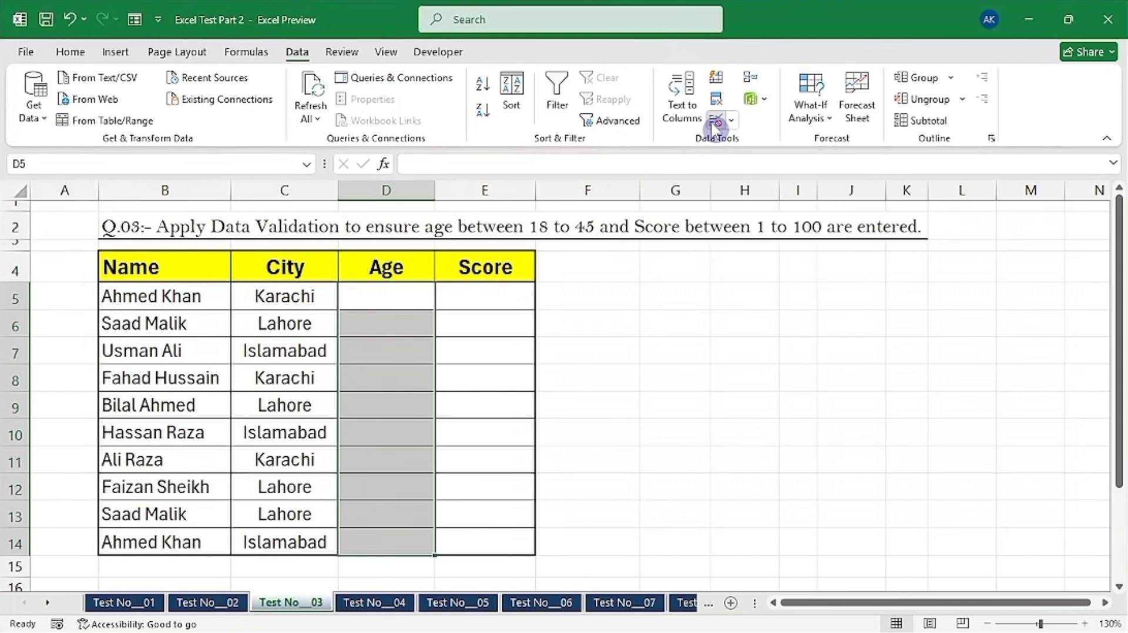
pyautogui.click(432, 297)
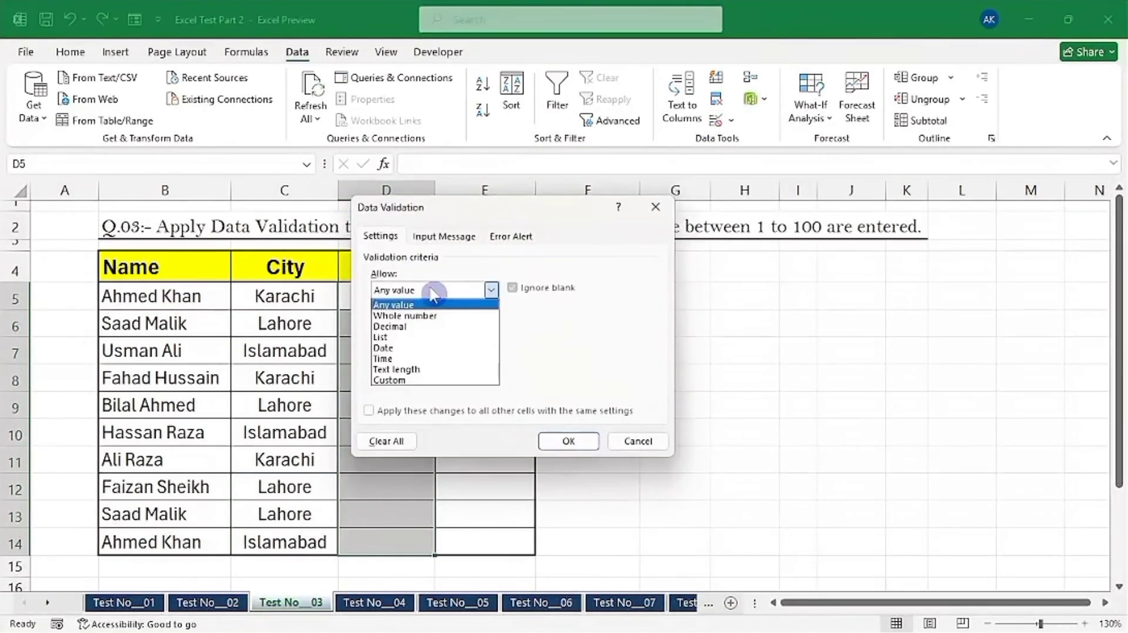
pyautogui.click(424, 317)
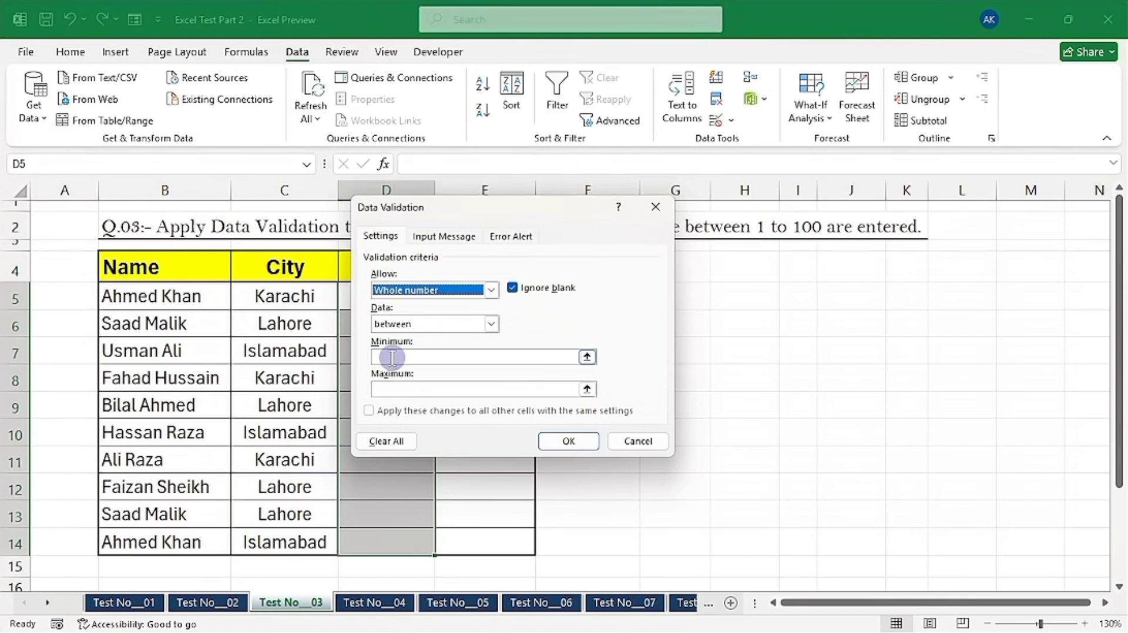
pyautogui.click(414, 357)
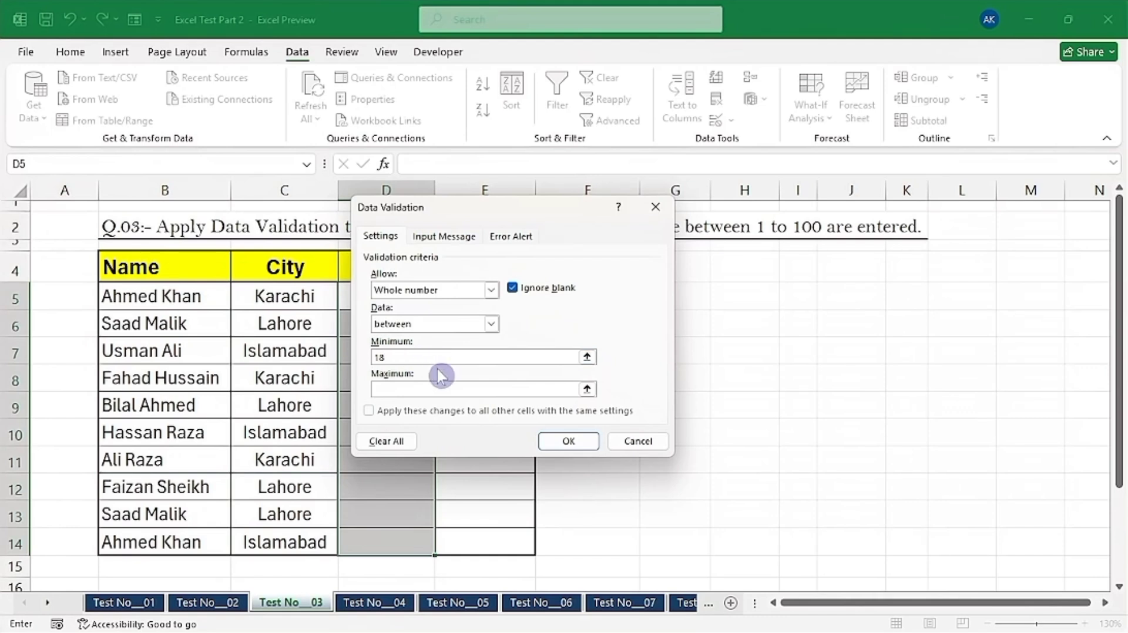
pyautogui.click(427, 391)
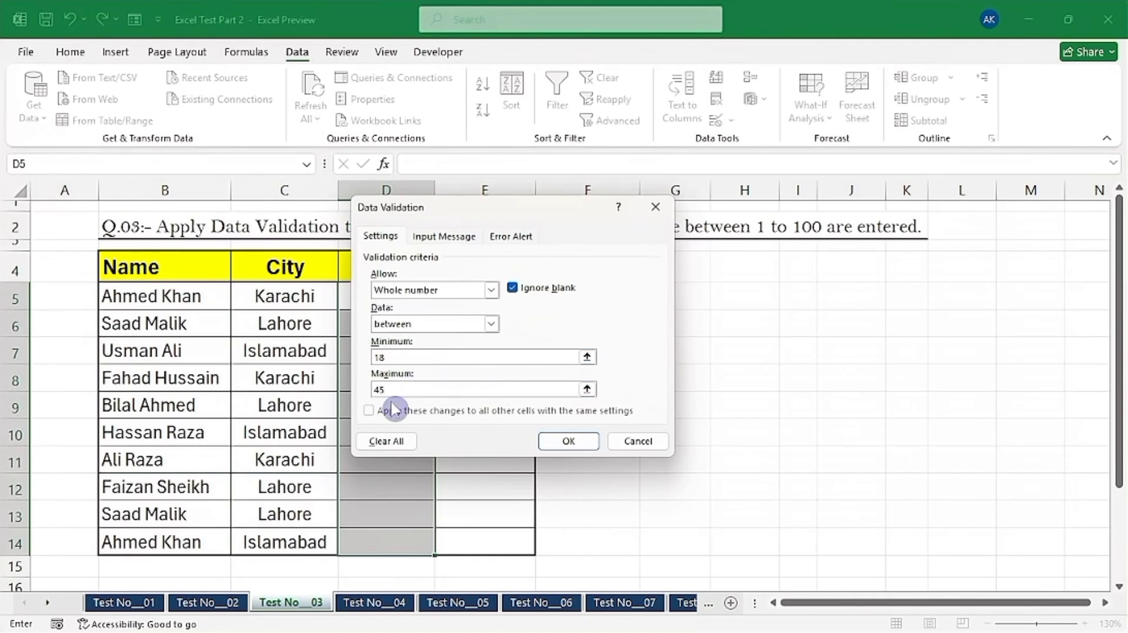
# Give the Age validation an Information-style error alert titled "Invalid Entry" with the message "Please enter 18 to 45 Only." and apply it.
pyautogui.click(509, 236)
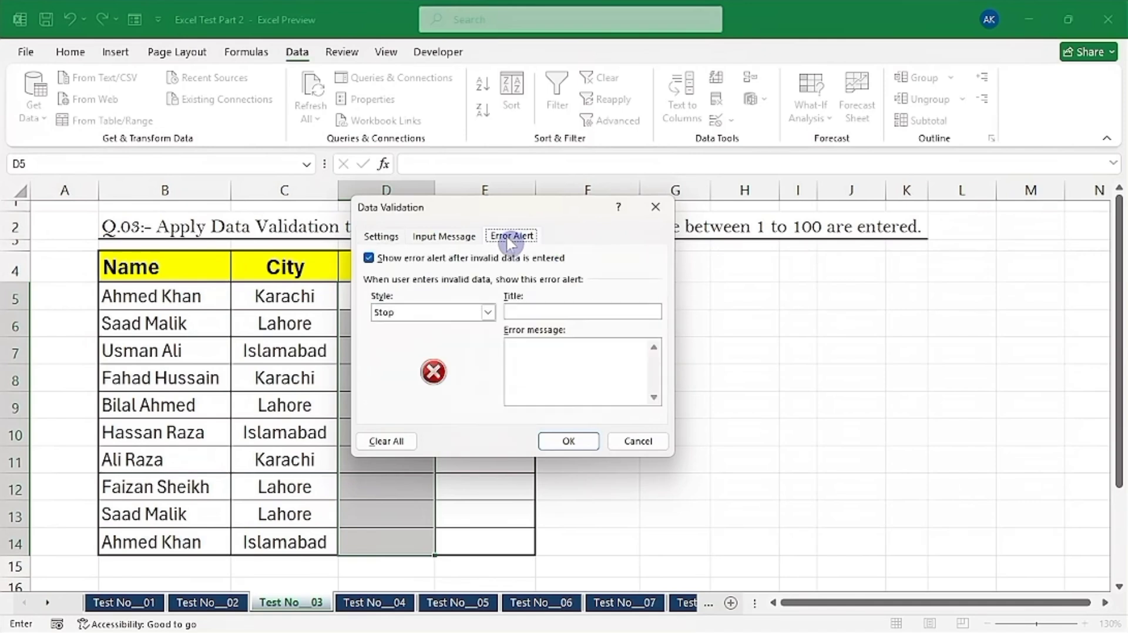
pyautogui.click(389, 313)
pyautogui.click(391, 328)
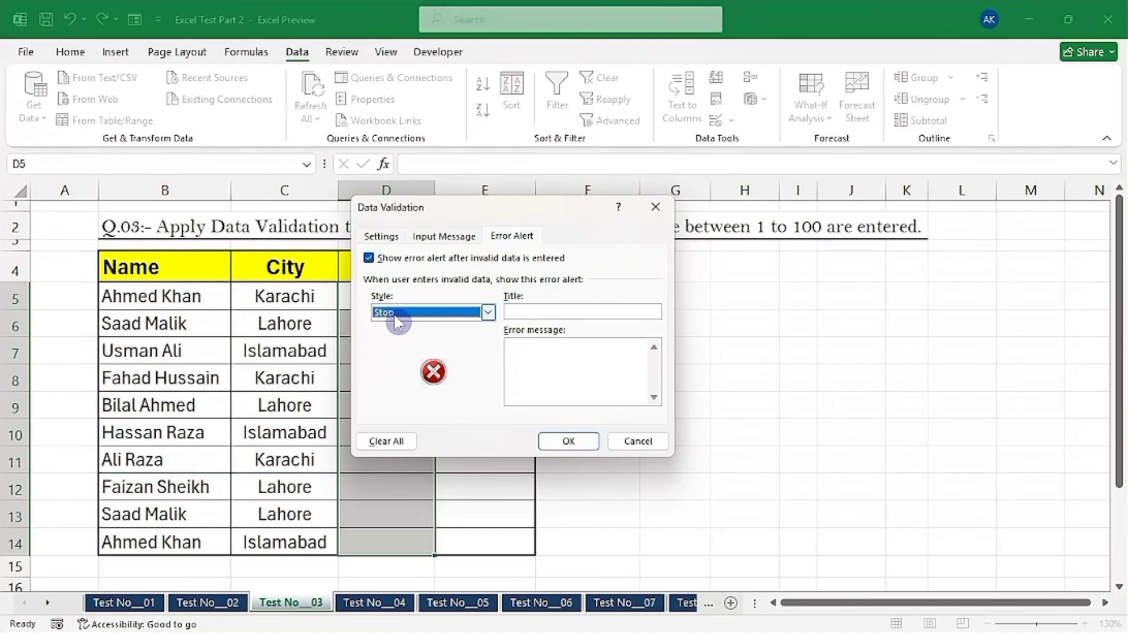
pyautogui.click(428, 317)
pyautogui.click(398, 338)
pyautogui.click(427, 316)
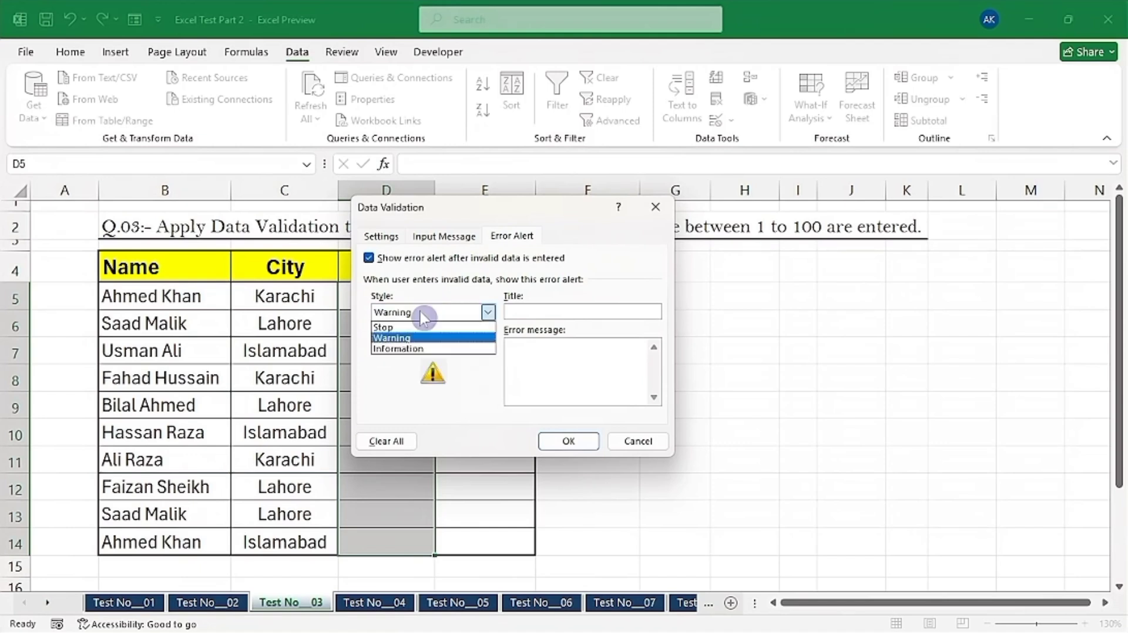
pyautogui.click(414, 351)
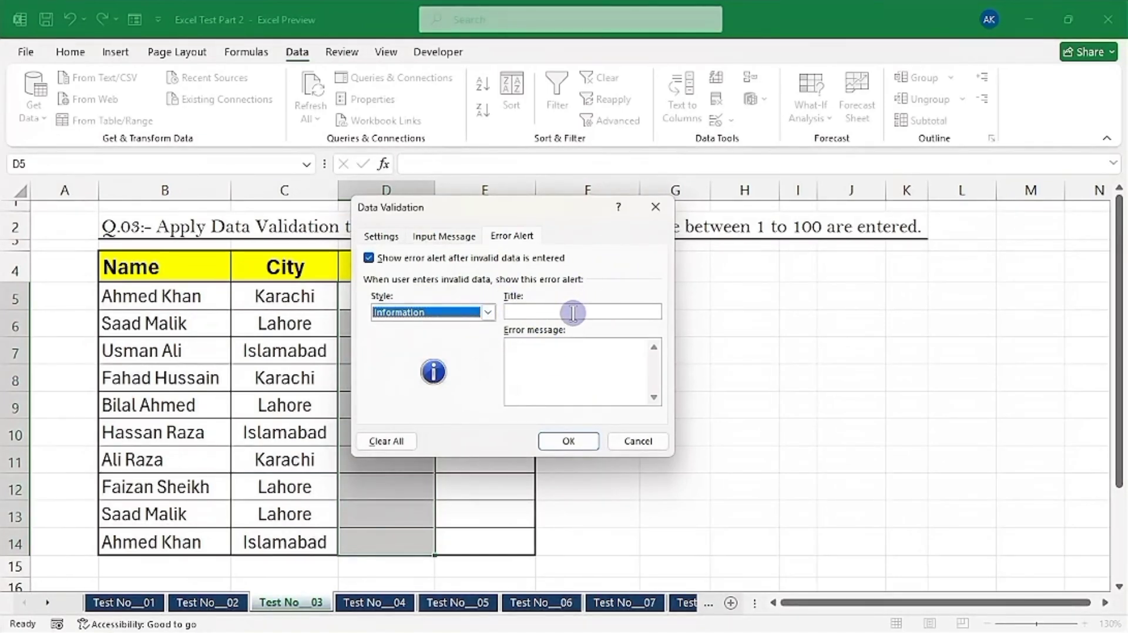
pyautogui.click(534, 309)
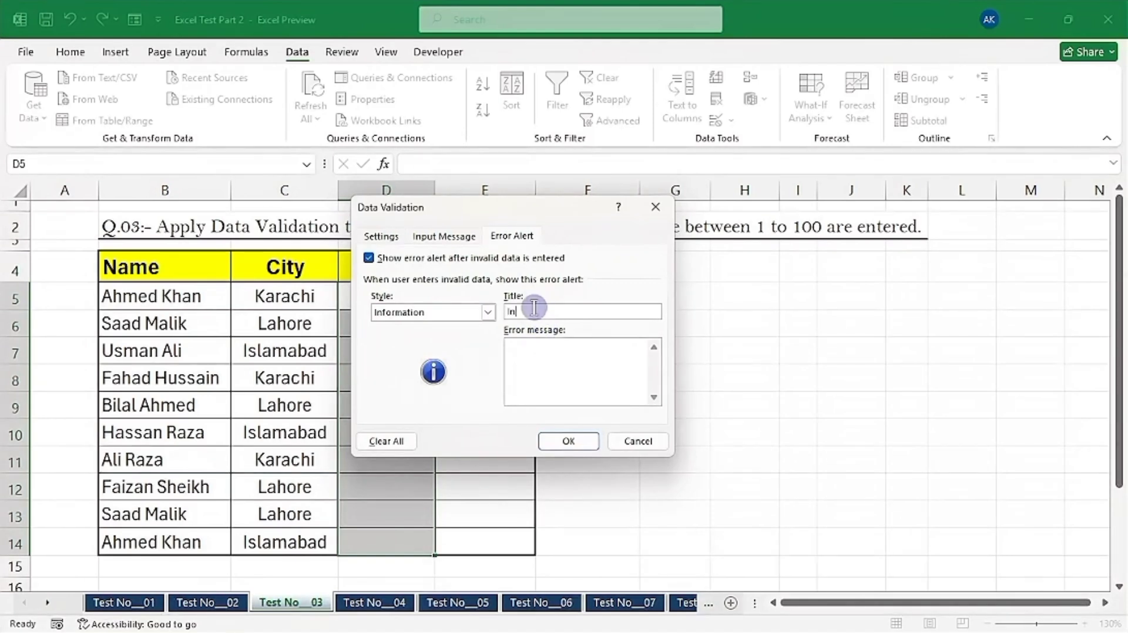
pyautogui.write('Invalid Entry')
pyautogui.press('Tab')
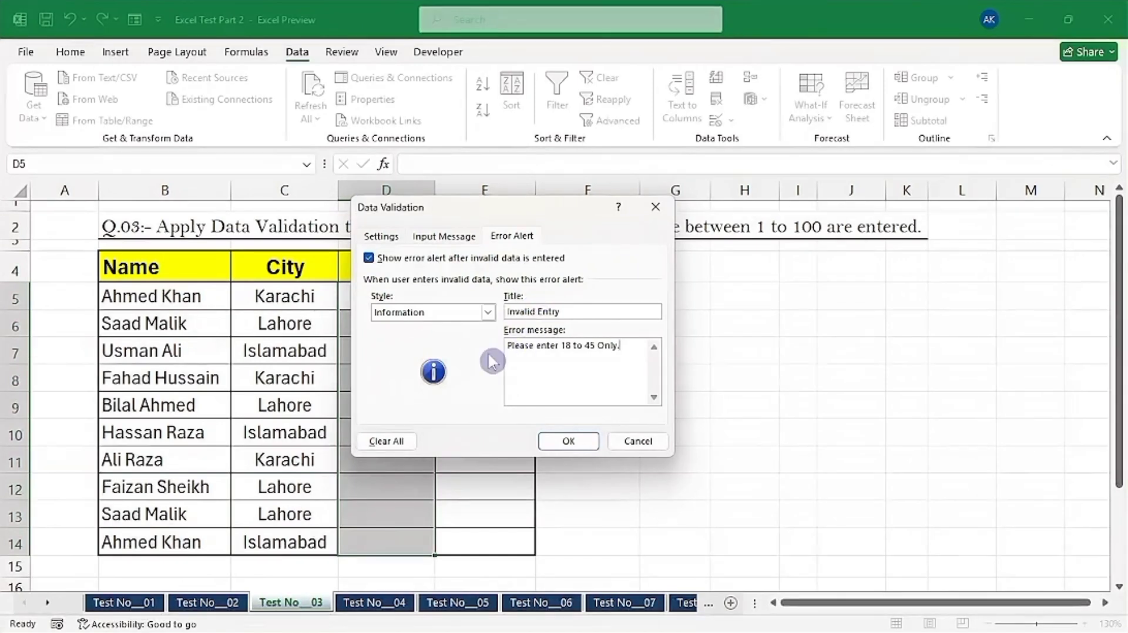
pyautogui.click(565, 441)
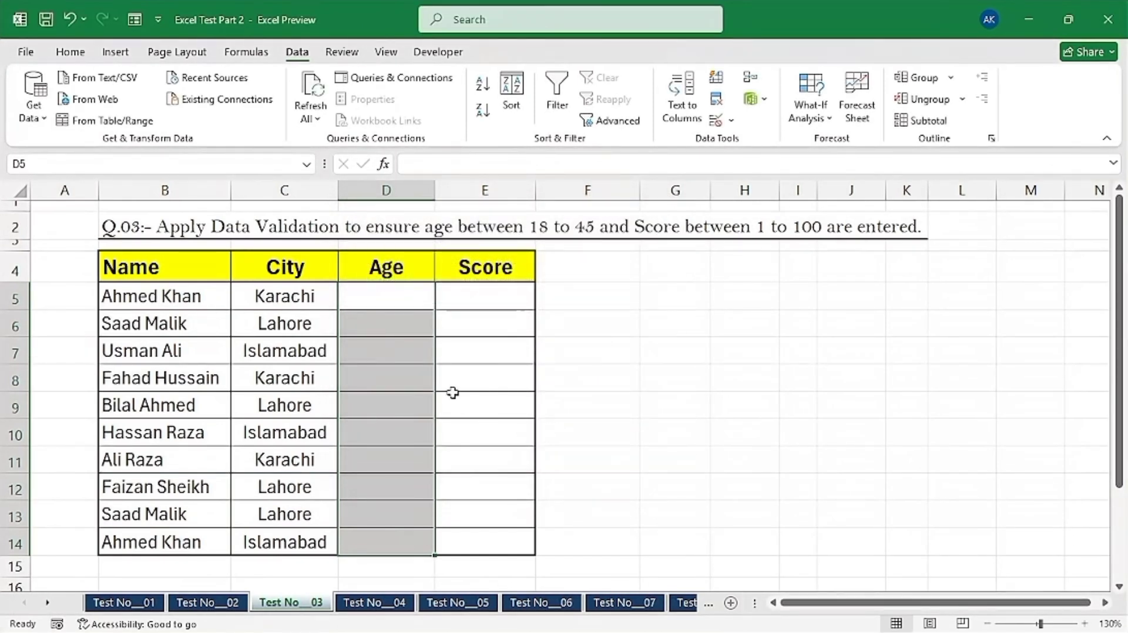
# Test the Age validation by entering 30 in D5 and trying 17 in D6, cancelling the invalid entry.
pyautogui.click(387, 299)
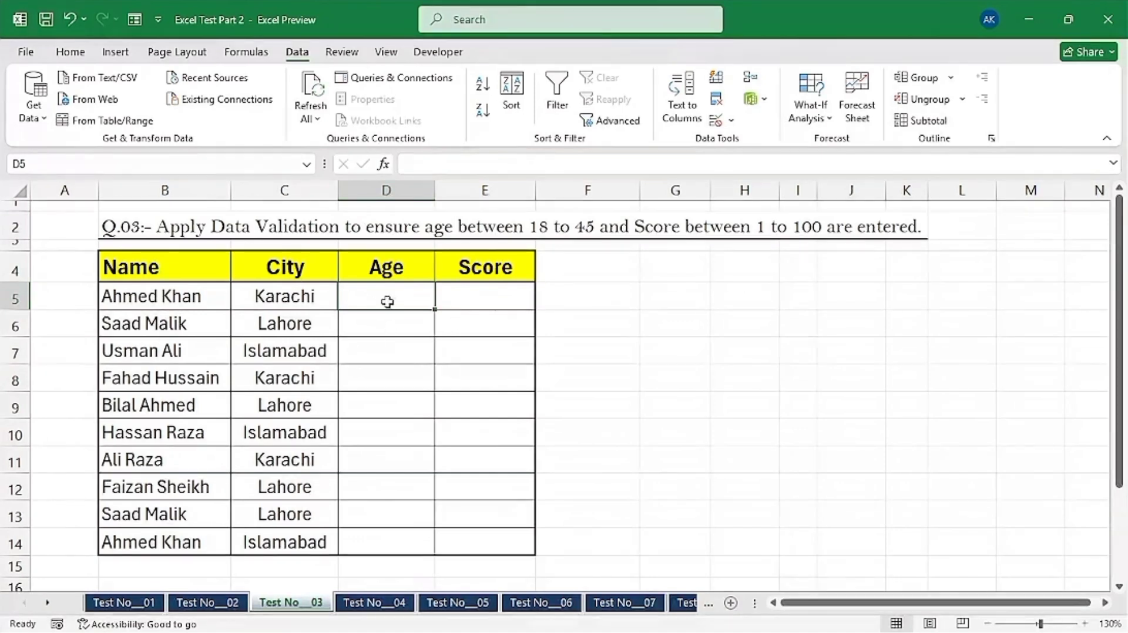
pyautogui.write('30')
pyautogui.press('Return')
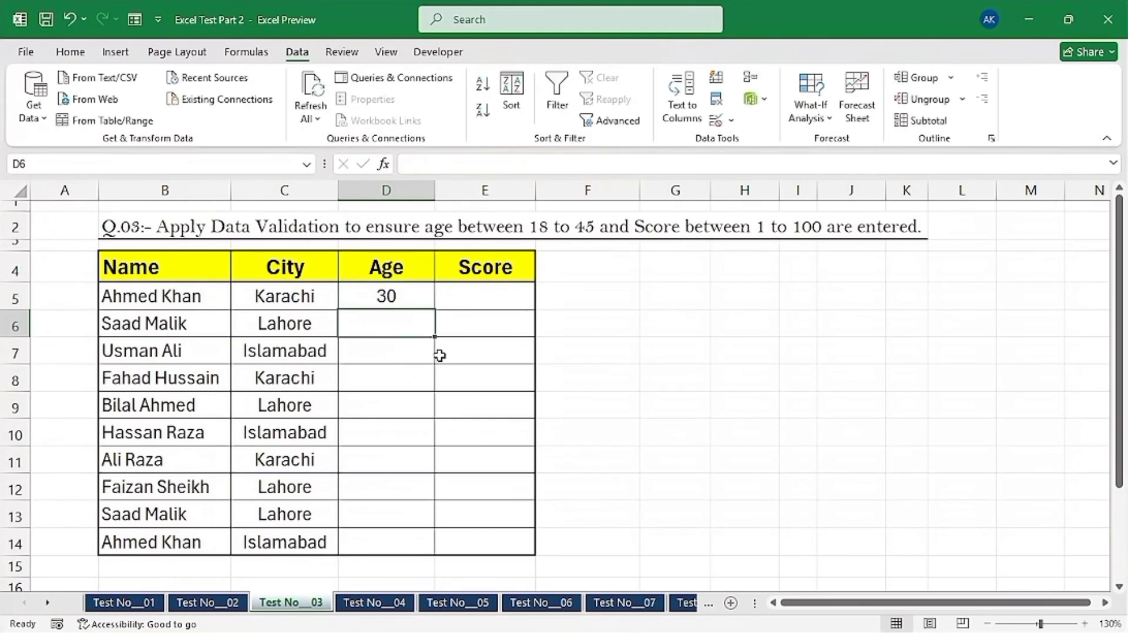
pyautogui.write('17')
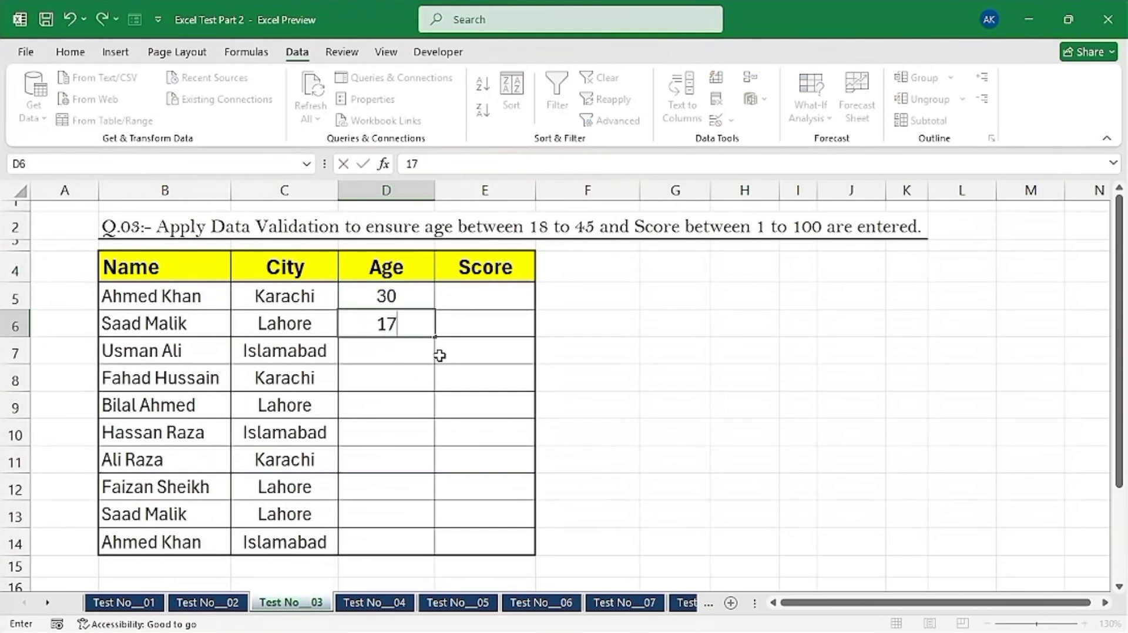
pyautogui.press('Return')
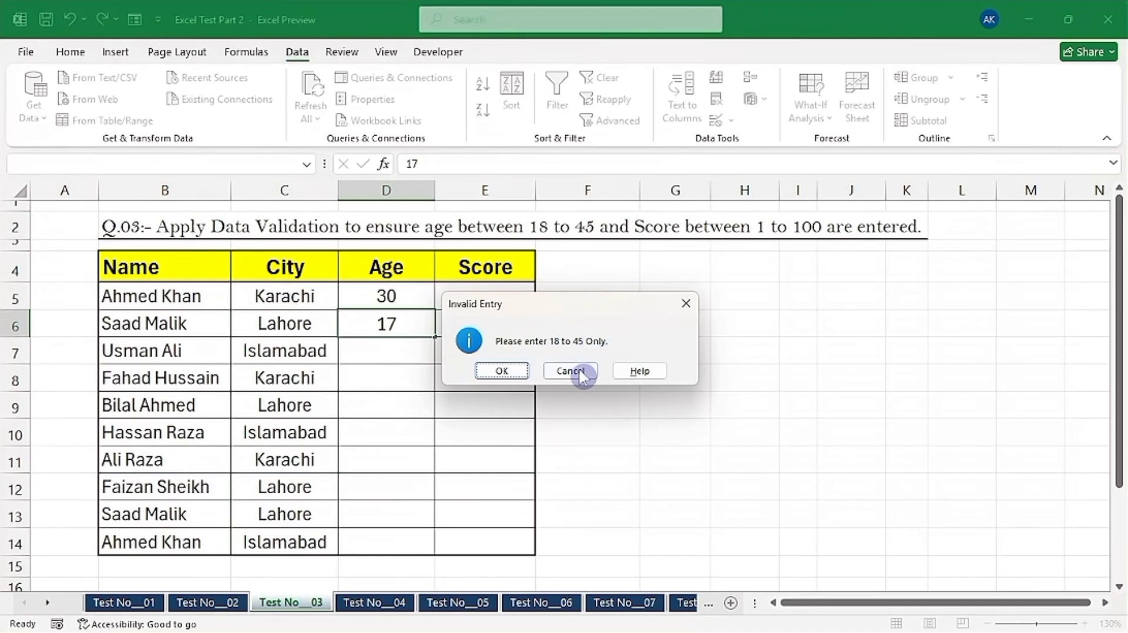
pyautogui.click(581, 372)
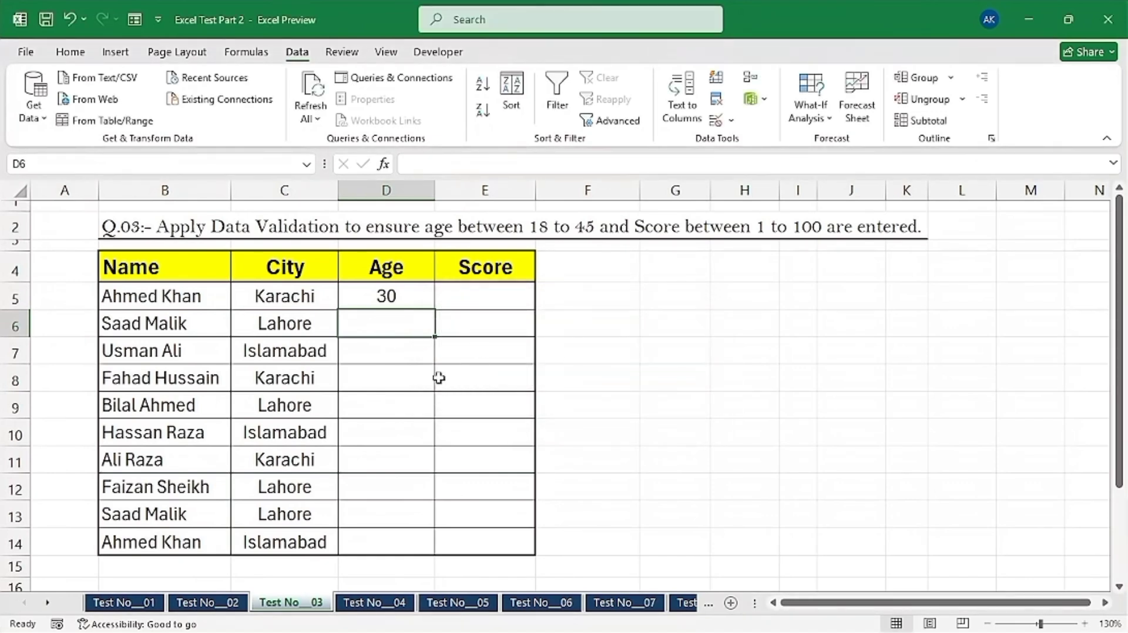
# Restrict the Score cells E5:E14 with data validation to whole numbers between 1 and 100.
pyautogui.moveTo(460, 295); pyautogui.dragTo(492, 539)
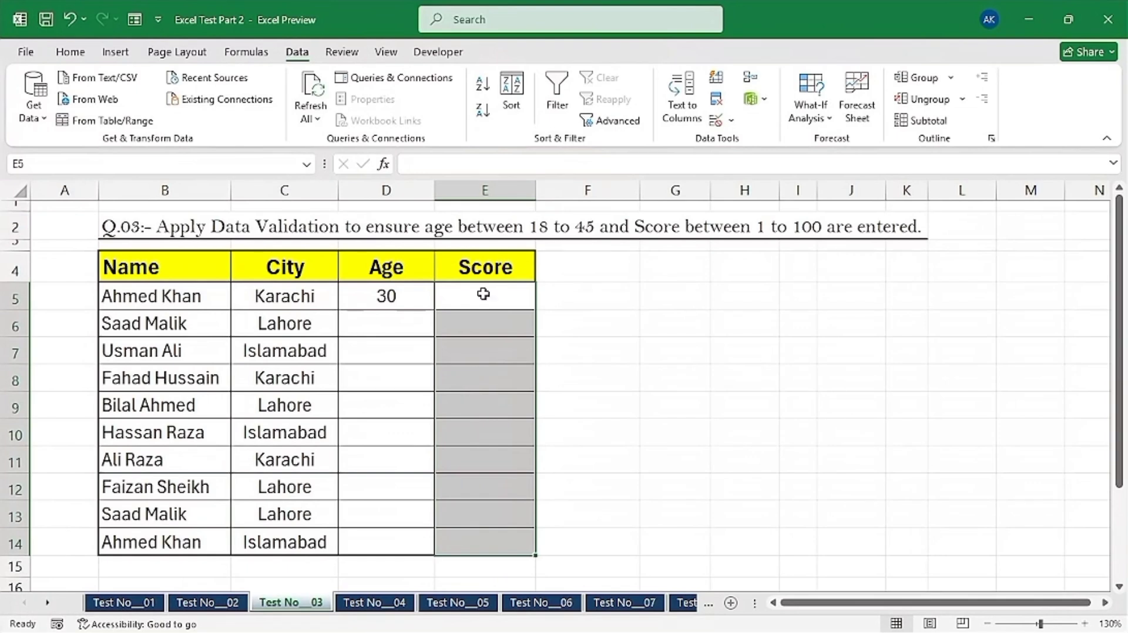
pyautogui.click(715, 124)
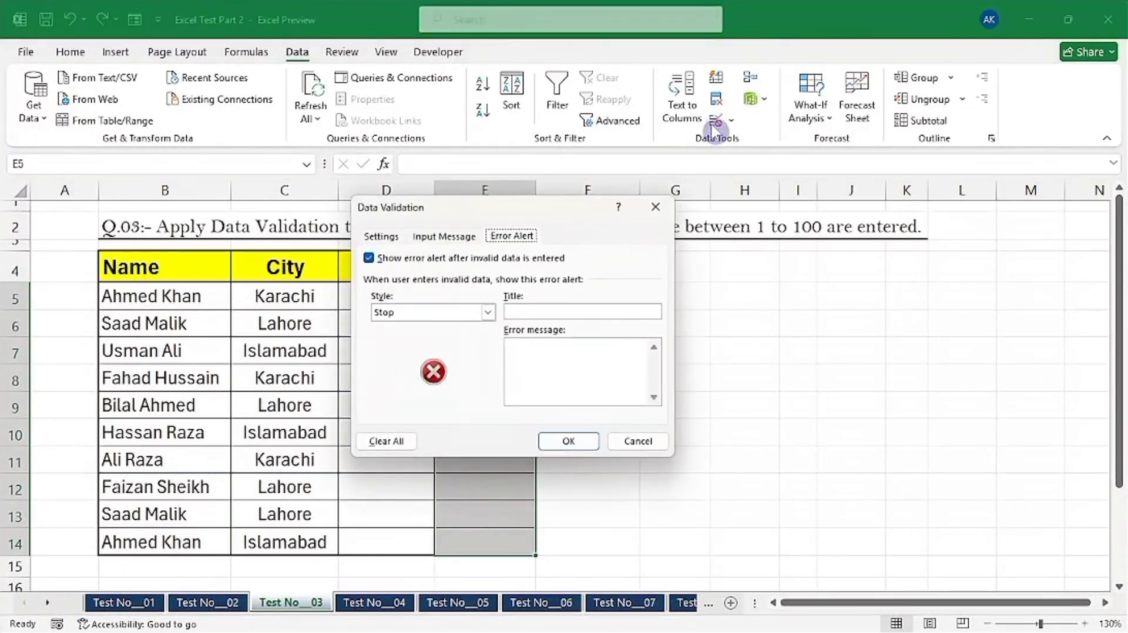
pyautogui.click(387, 236)
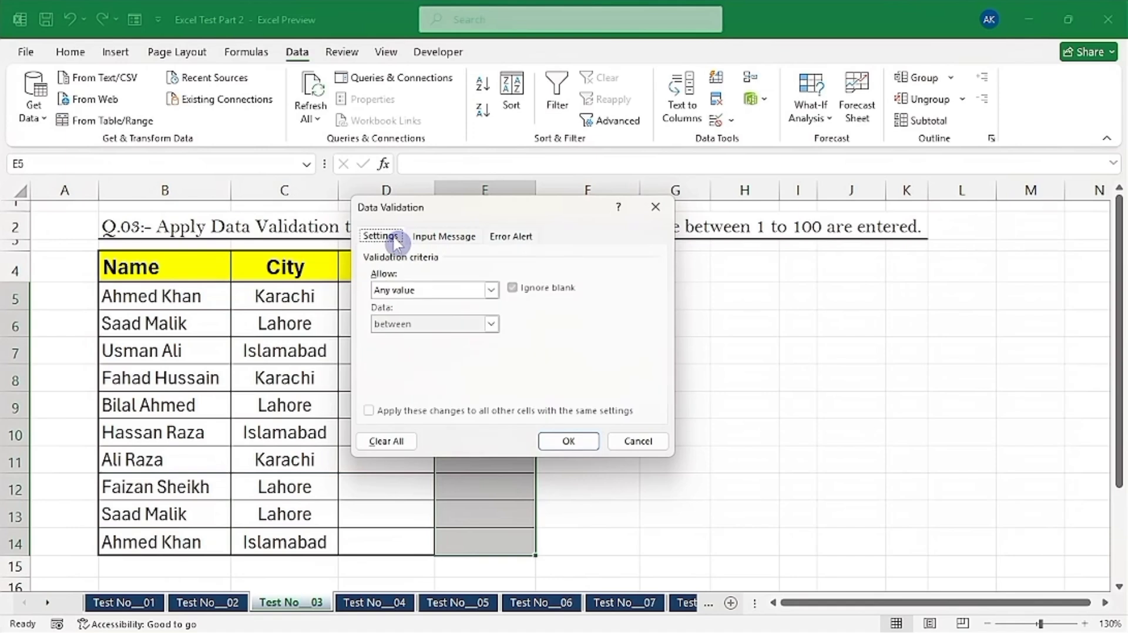
pyautogui.click(428, 290)
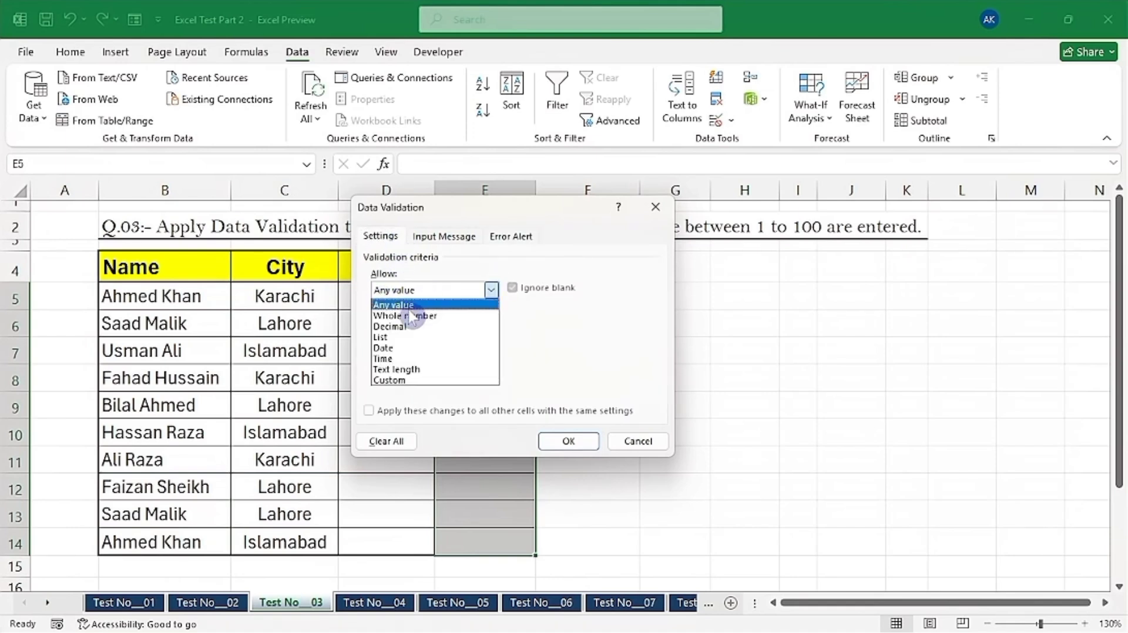
pyautogui.click(404, 315)
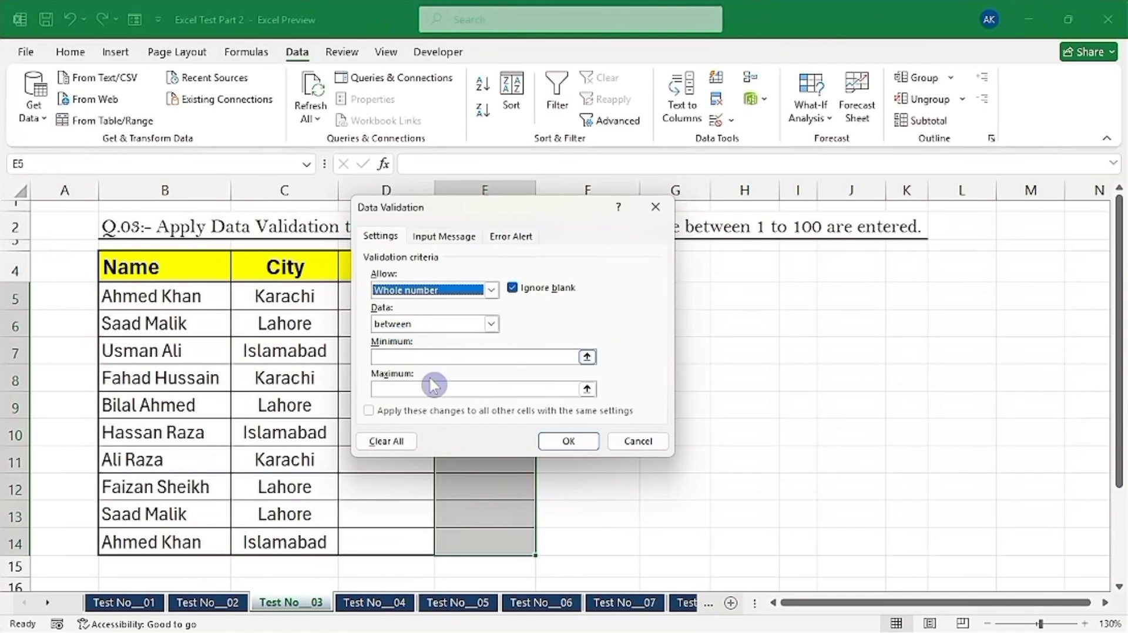
pyautogui.click(414, 356)
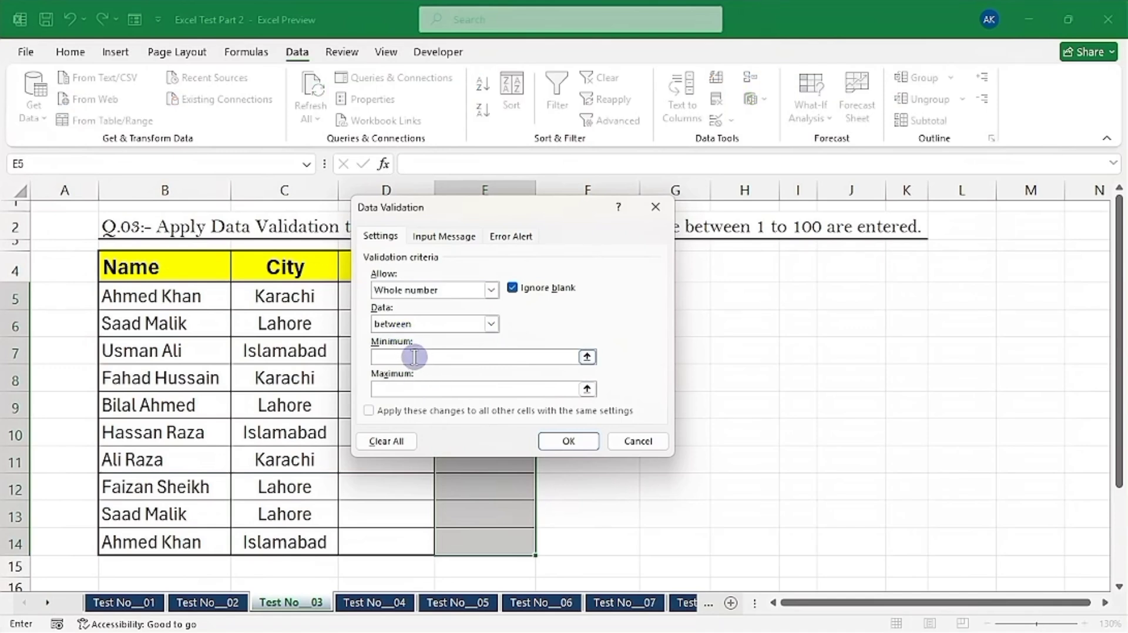
pyautogui.write('1')
pyautogui.click(385, 389)
pyautogui.write('100')
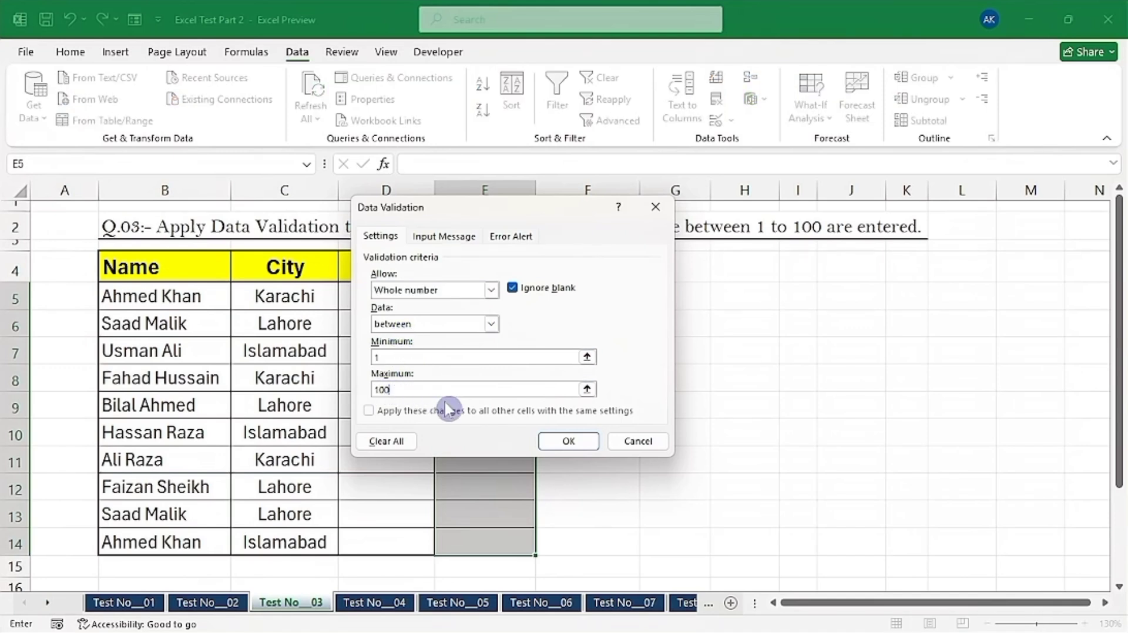
# Give the Score validation a Stop-style error alert titled "Invalid entry" with the message "Please Enter 1 to 100 Only." and apply it.
pyautogui.click(510, 235)
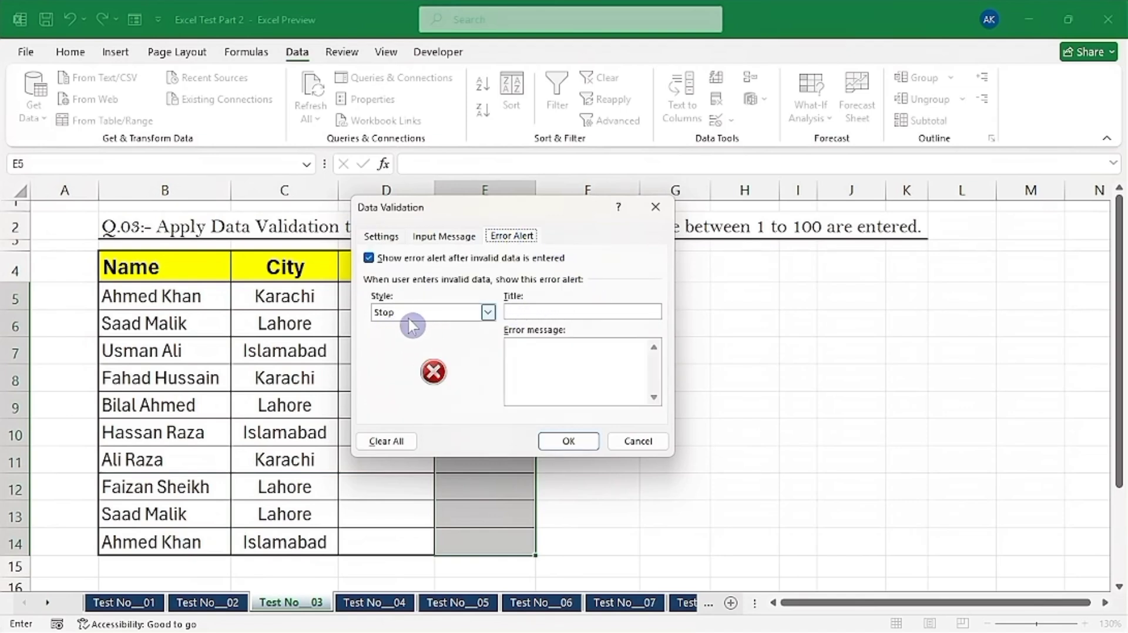
pyautogui.click(561, 312)
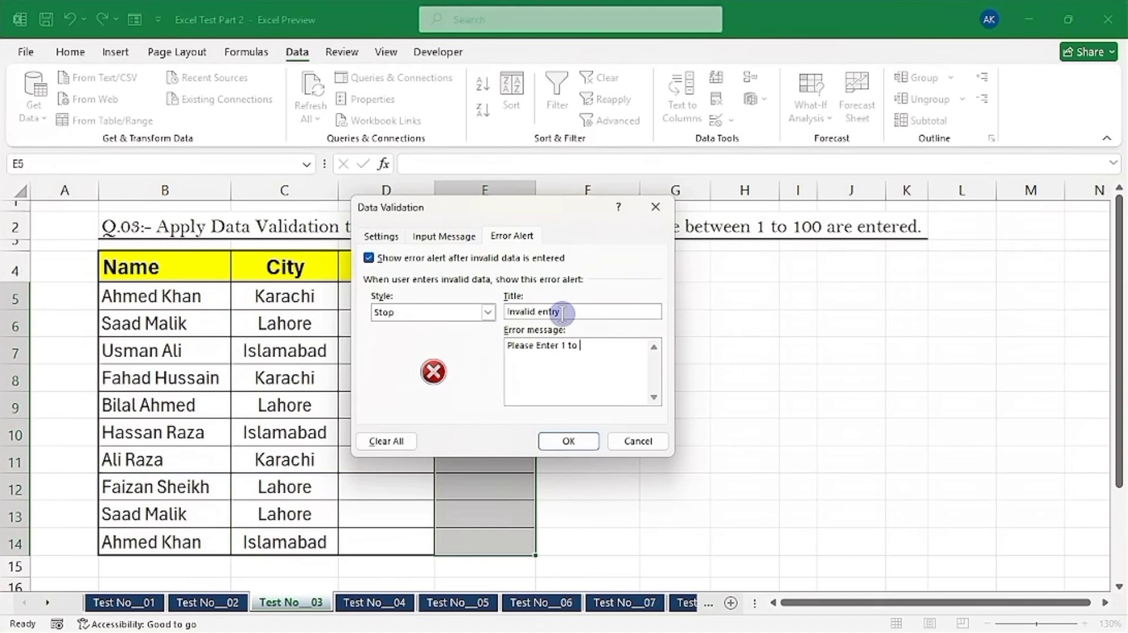
pyautogui.write('100 Only.')
pyautogui.click(564, 442)
# Test the Score validation in E6 by trying 101, cancelling the invalid entry, and entering 100 instead.
pyautogui.click(511, 317)
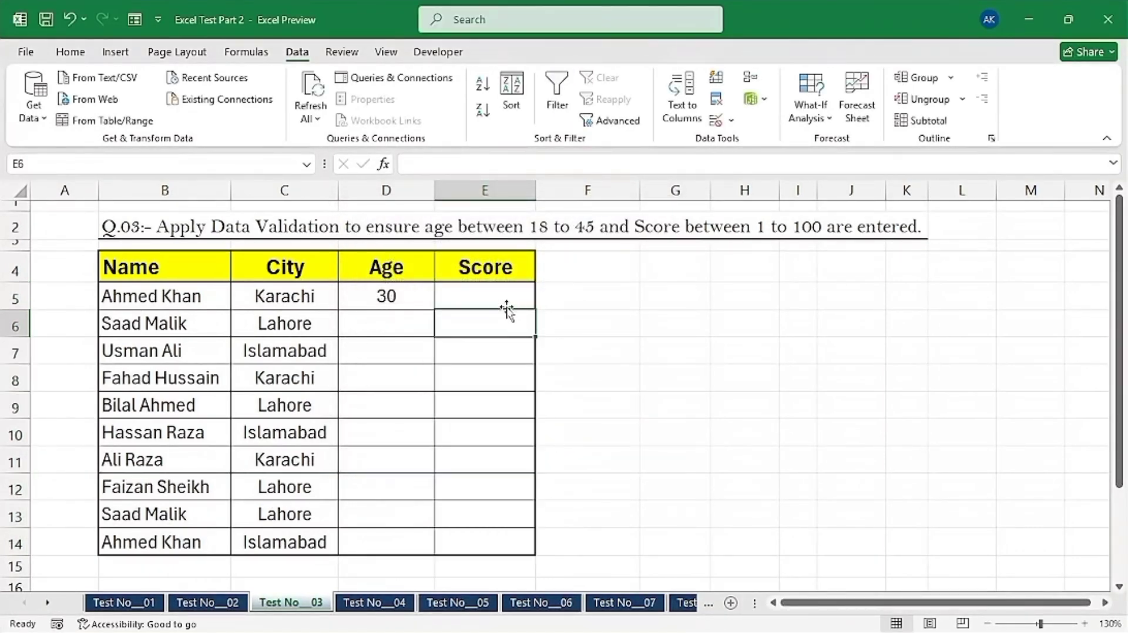
pyautogui.write('101')
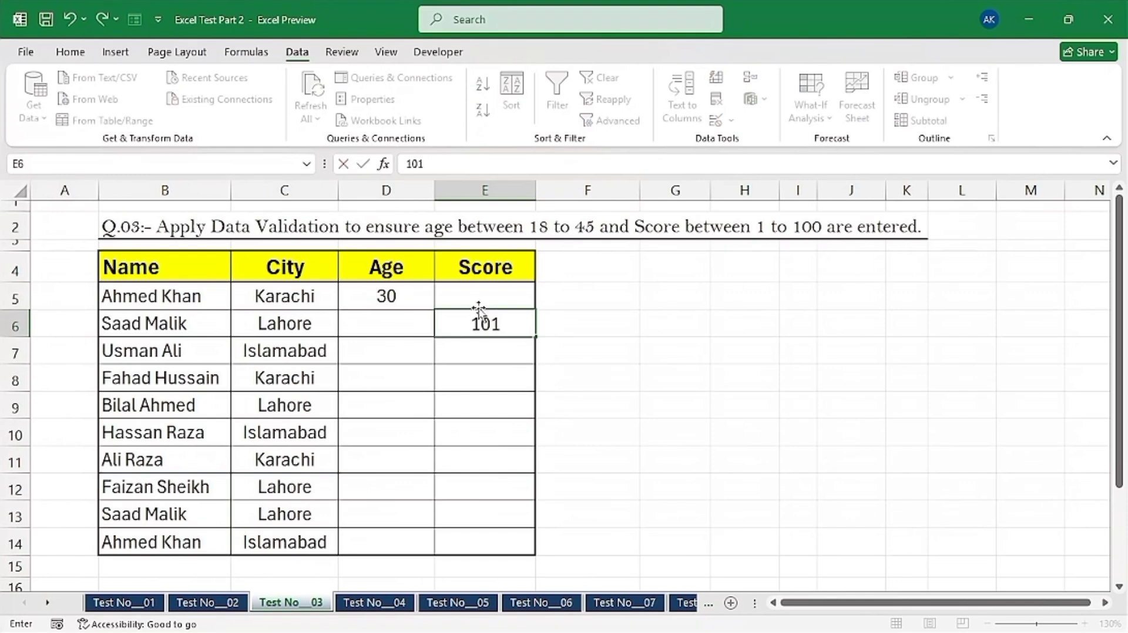
pyautogui.press('Return')
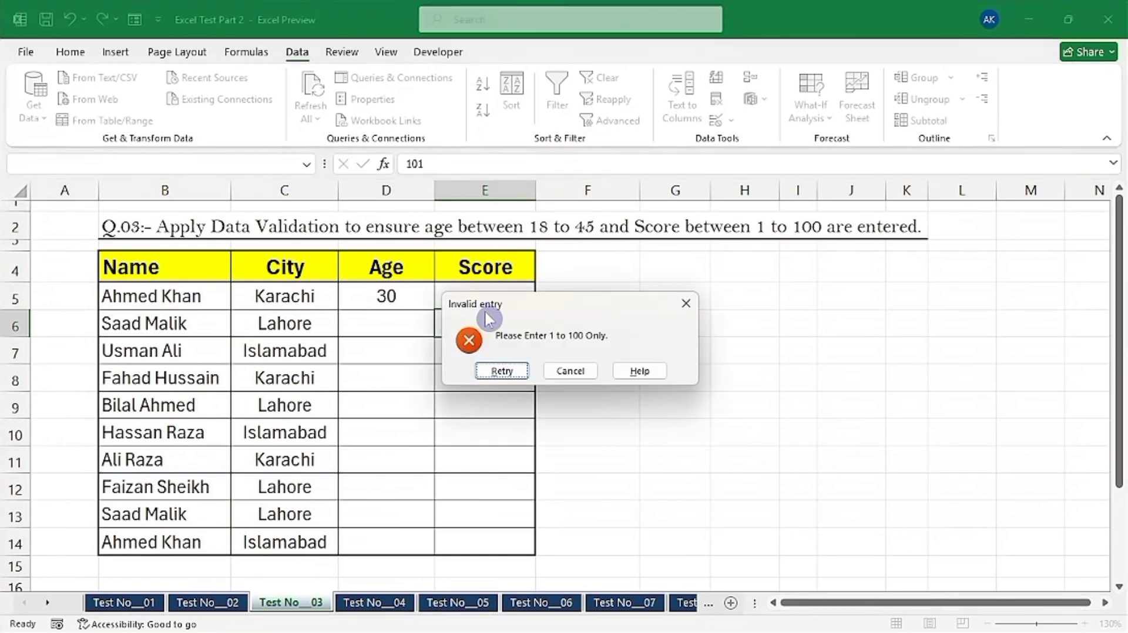
pyautogui.click(572, 370)
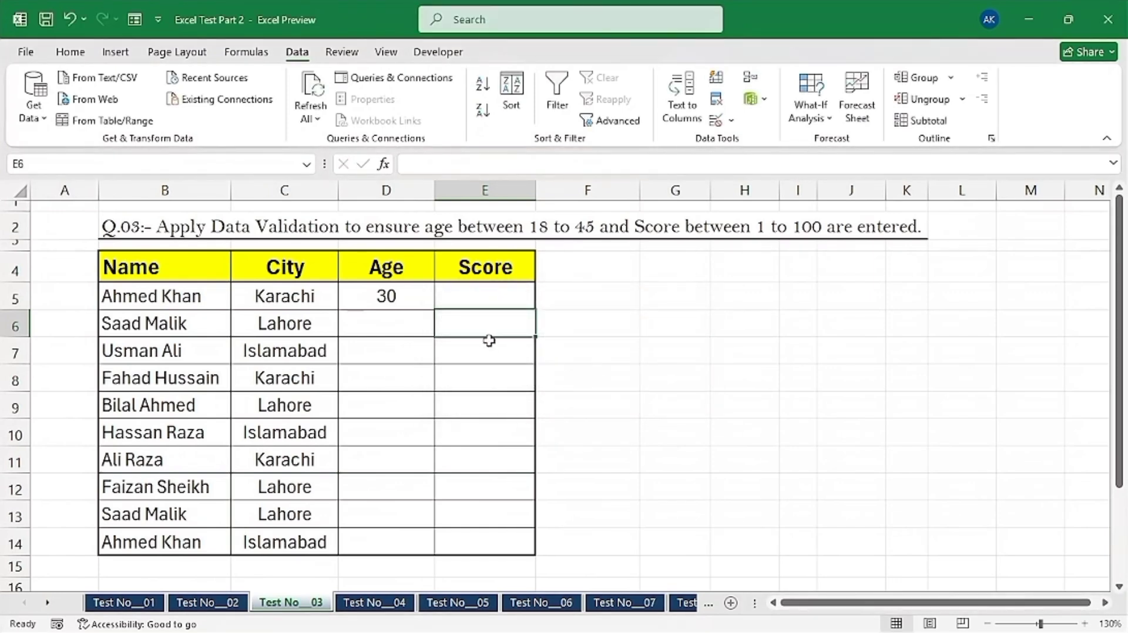
pyautogui.write('100')
pyautogui.press('Return')
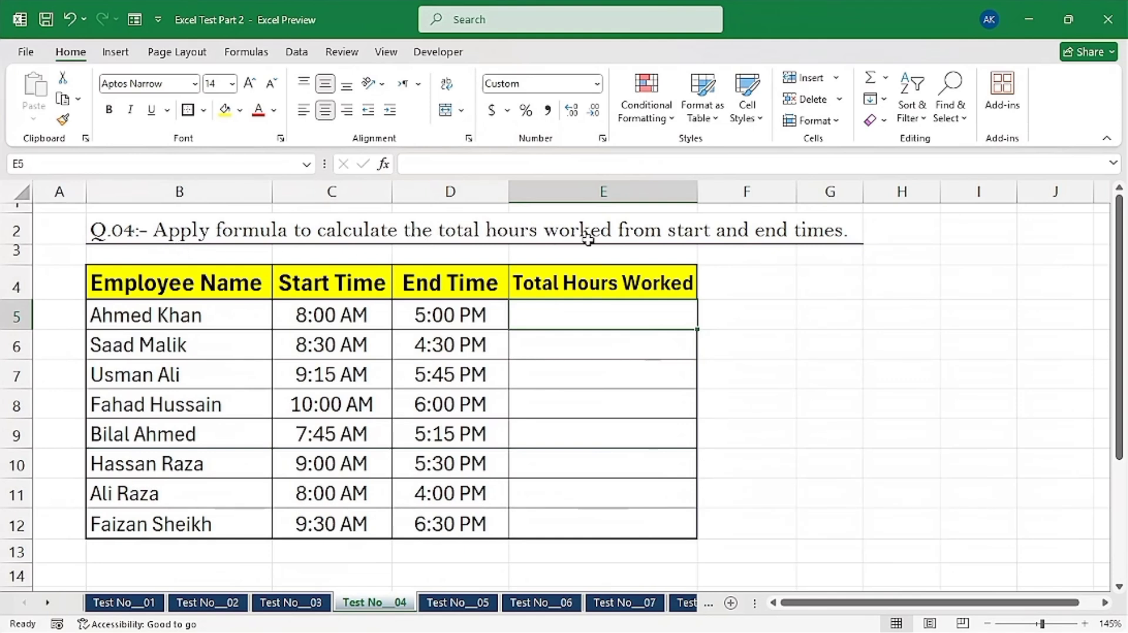
# Review the Start Time, End Time and Total Hours Worked columns on the Test No__04 sheet and select cell E5.
pyautogui.moveTo(322, 282); pyautogui.dragTo(332, 524)
pyautogui.moveTo(451, 287); pyautogui.dragTo(449, 522)
pyautogui.moveTo(586, 281); pyautogui.dragTo(582, 523)
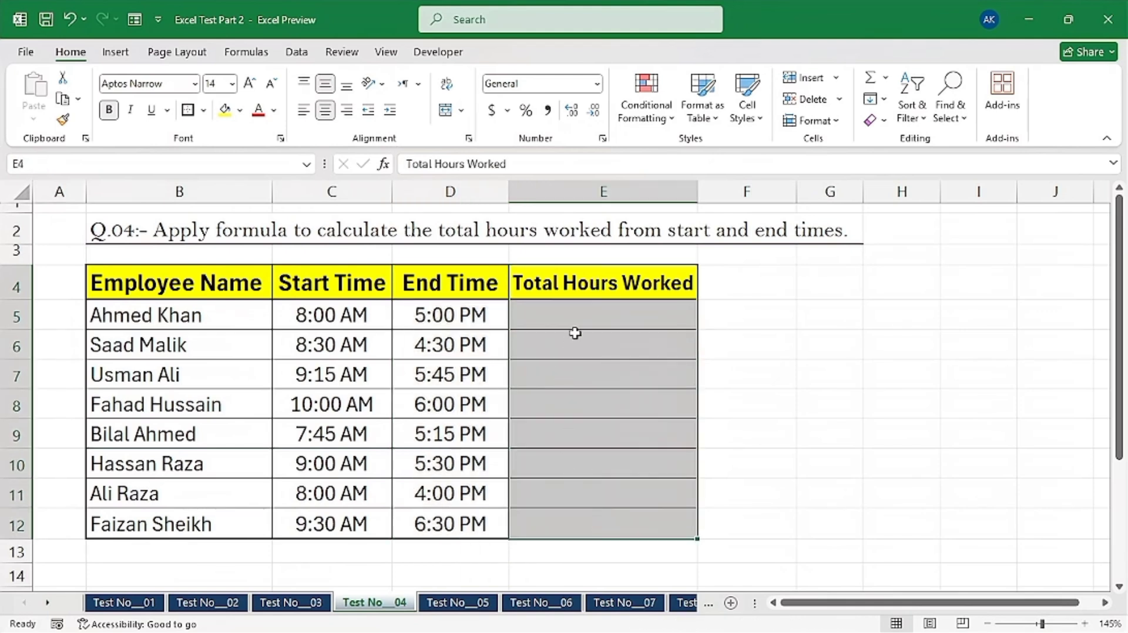
pyautogui.click(578, 312)
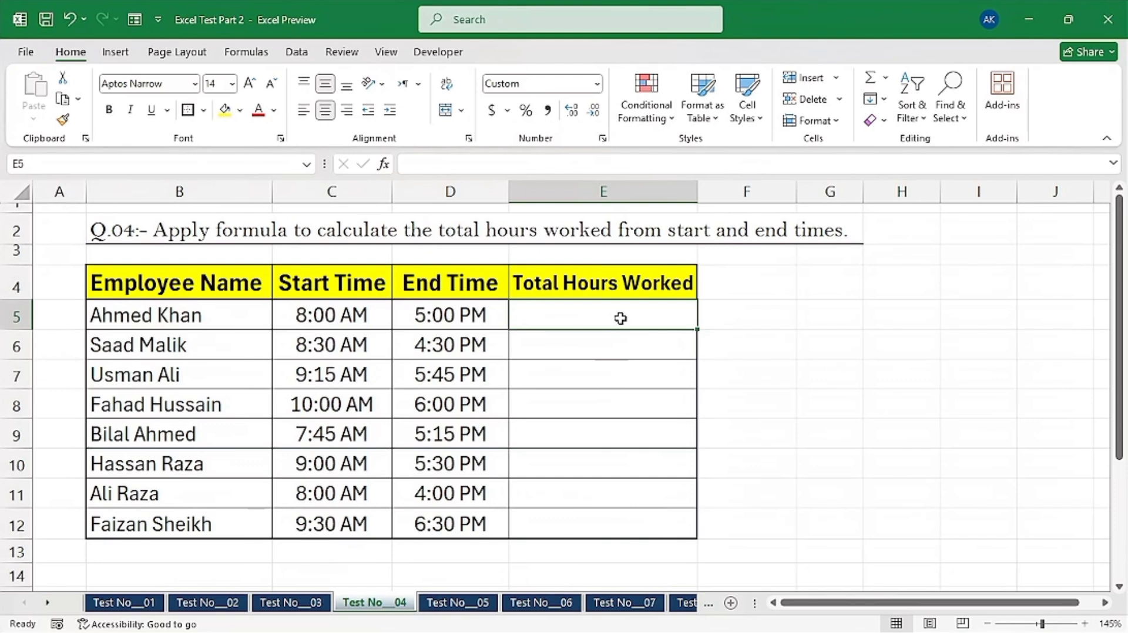
# Enter the formula =D5-C5 in E5 to subtract the start time from the end time.
pyautogui.write('=')
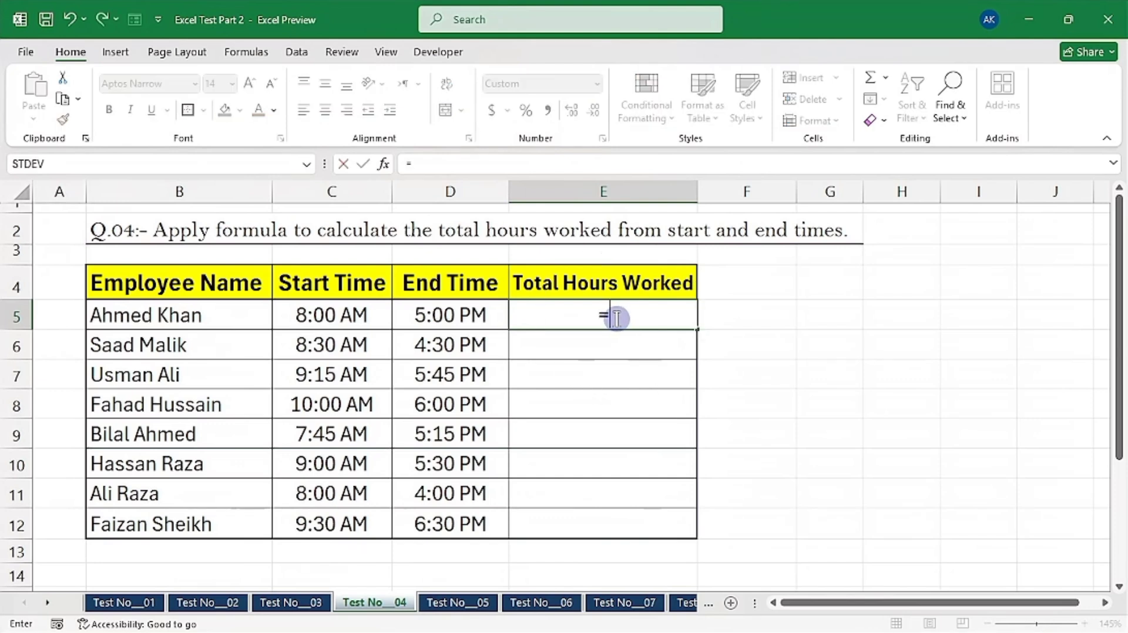
pyautogui.click(456, 315)
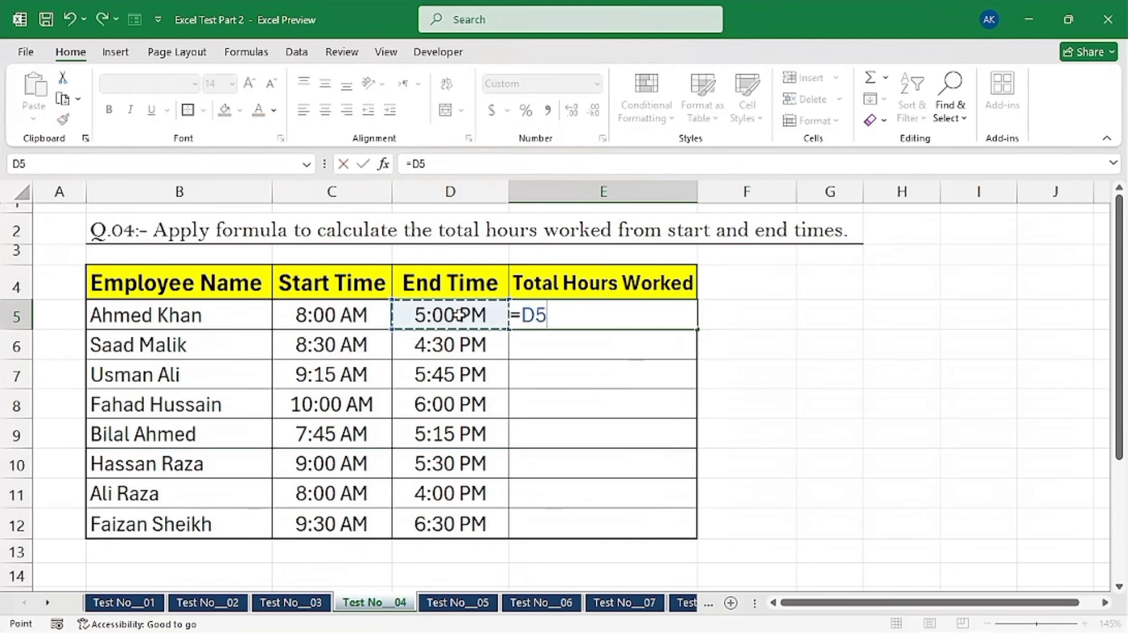
pyautogui.write('-')
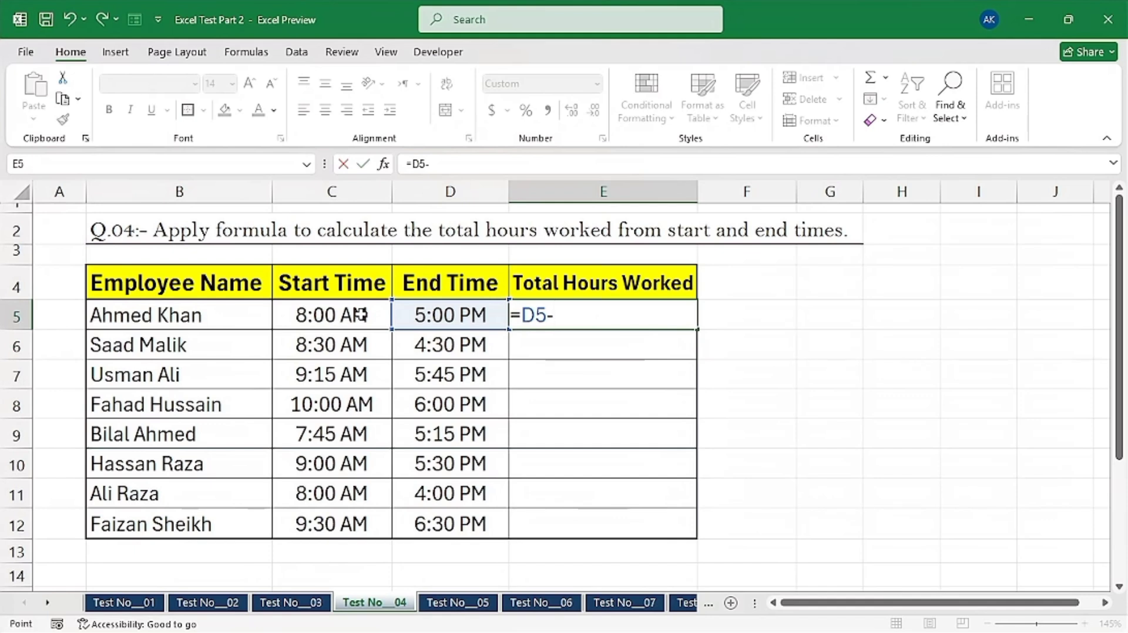
pyautogui.click(361, 315)
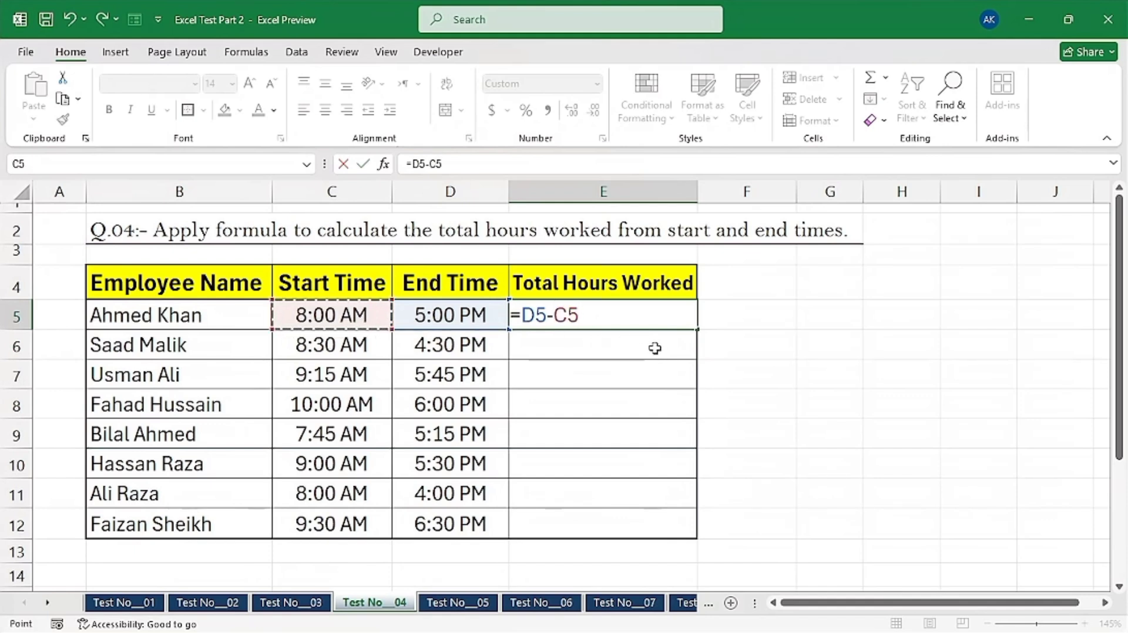
pyautogui.press('Return')
# Format E5 with the Time type 13:30 and fill its formula down through E12.
pyautogui.click(622, 317)
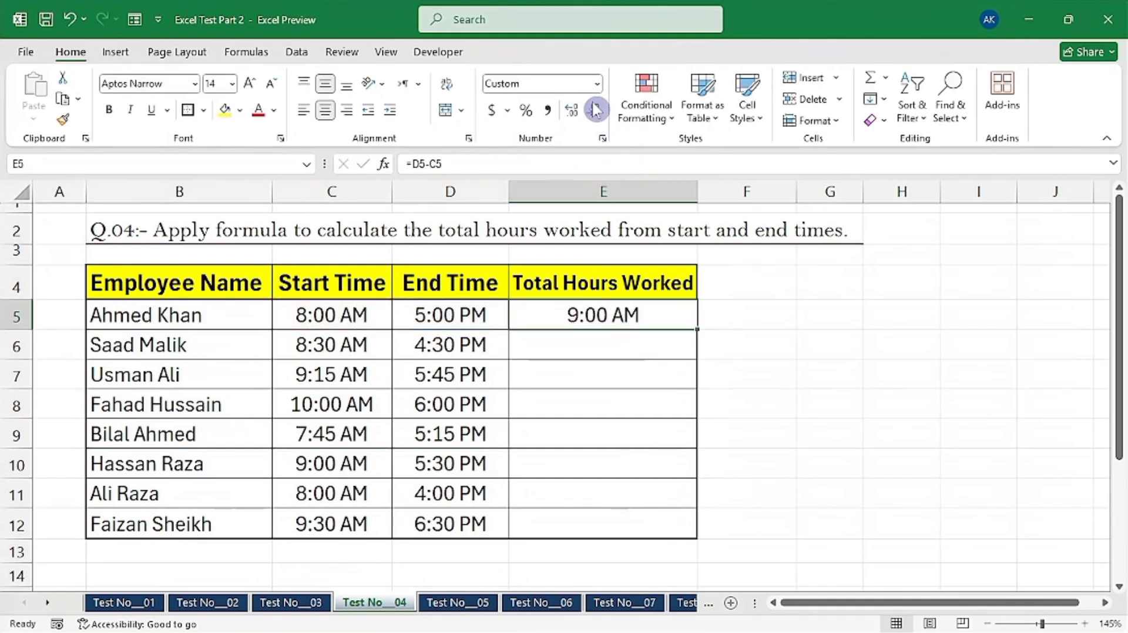
pyautogui.click(596, 84)
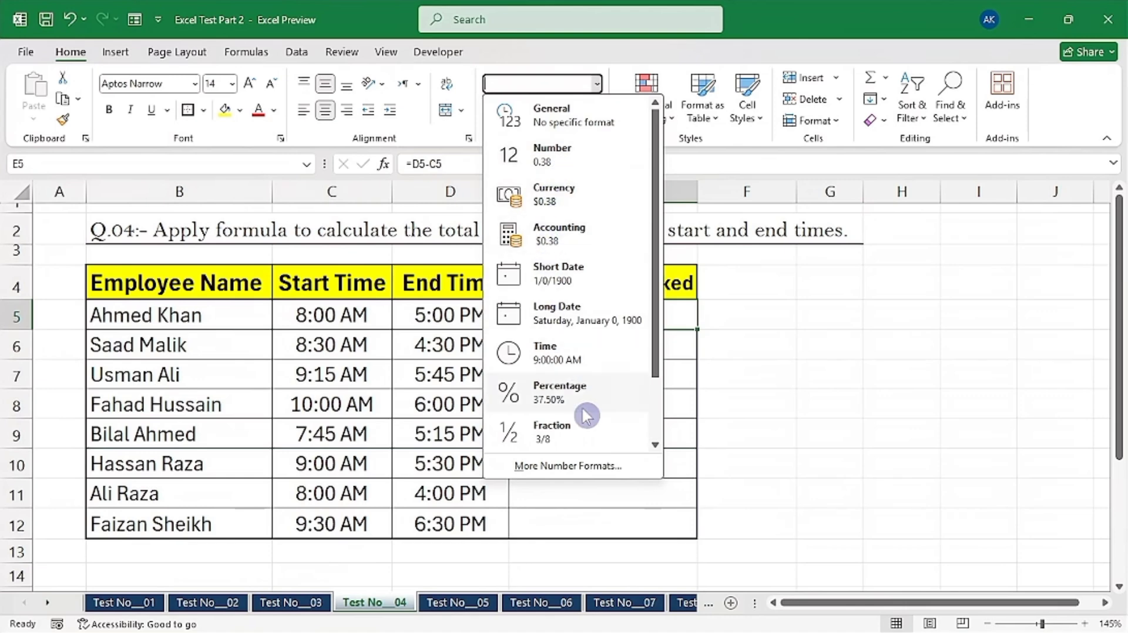
pyautogui.click(554, 465)
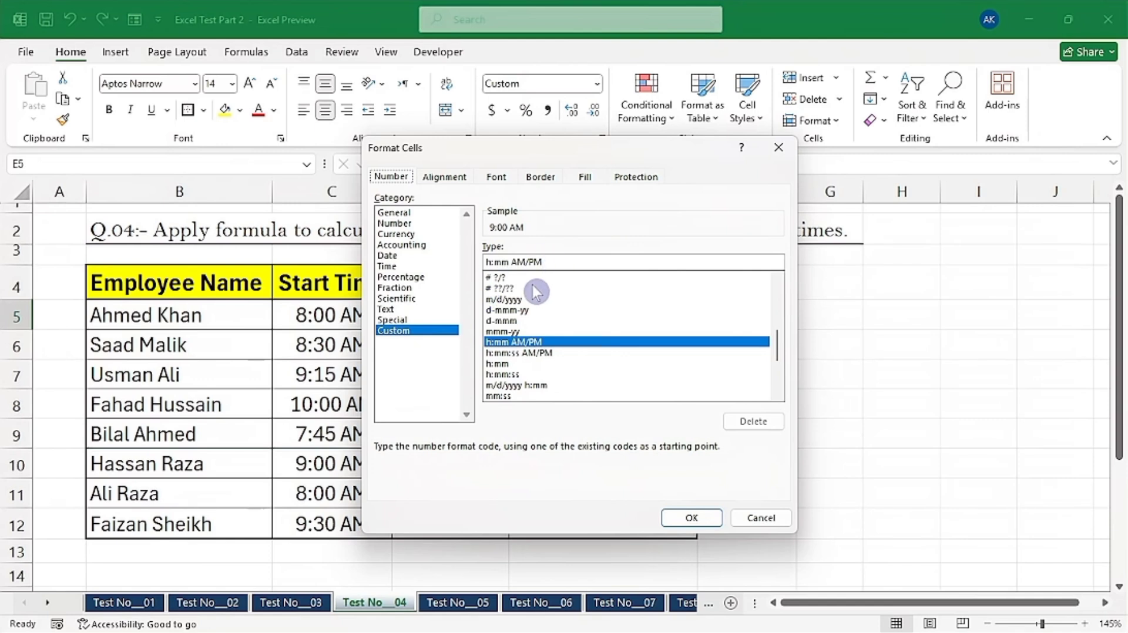
pyautogui.click(384, 267)
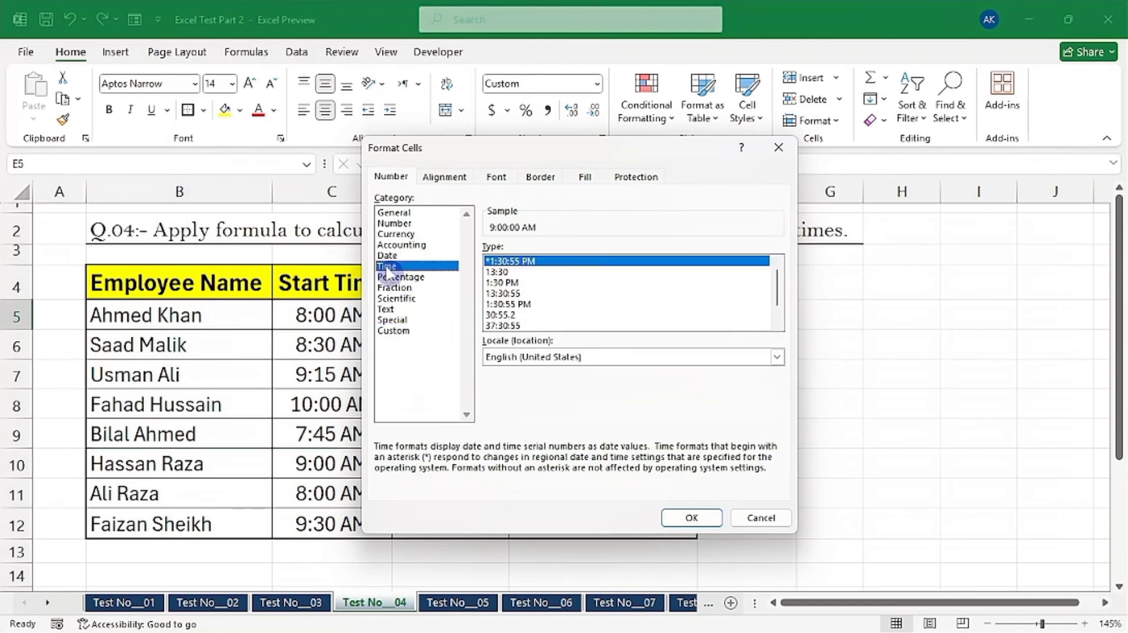
pyautogui.click(497, 272)
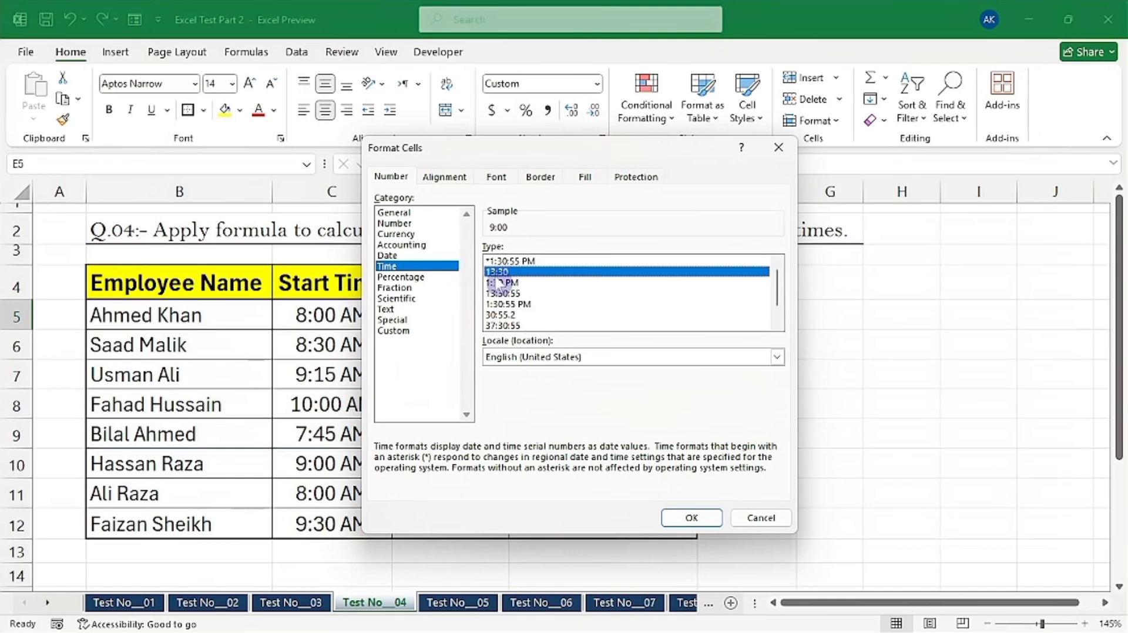
pyautogui.click(690, 519)
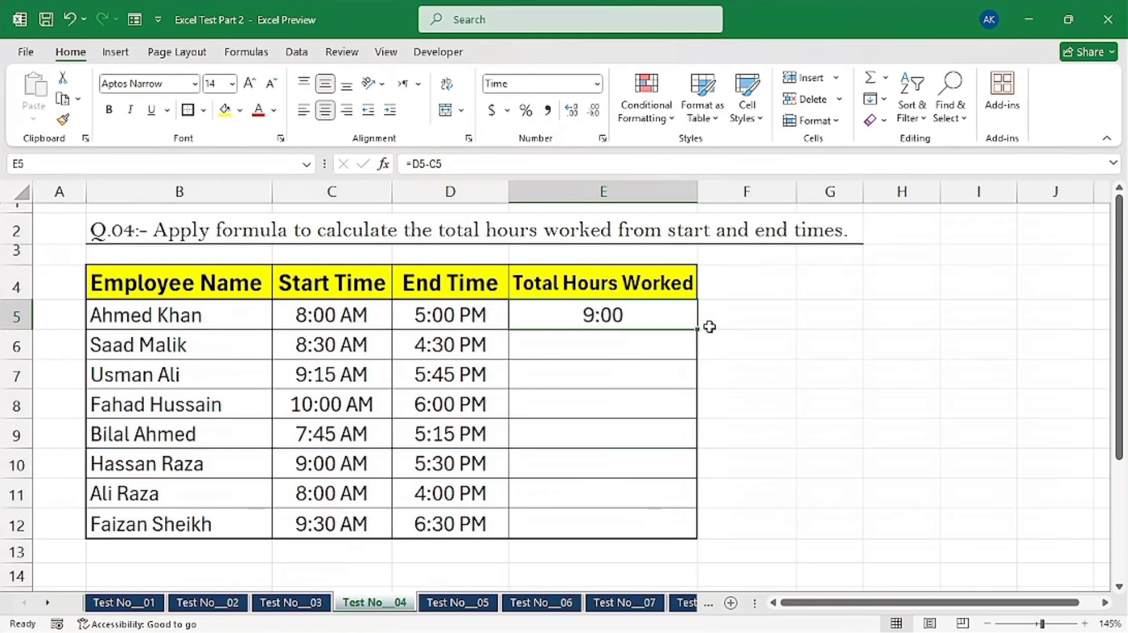
pyautogui.moveTo(695, 332); pyautogui.dragTo(654, 527)
pyautogui.click(614, 323)
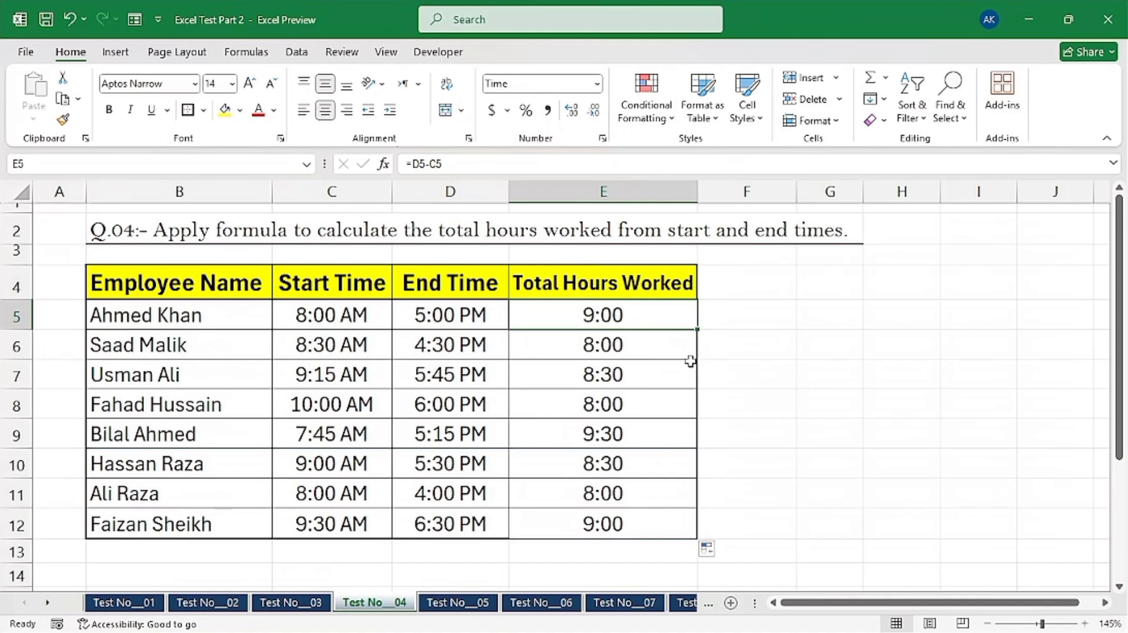
# Enter the alternative hours formula =TEXT(D5-C5,"h:mm") in F5.
pyautogui.click(750, 306)
pyautogui.moveTo(749, 306); pyautogui.dragTo(744, 522)
pyautogui.click(729, 317)
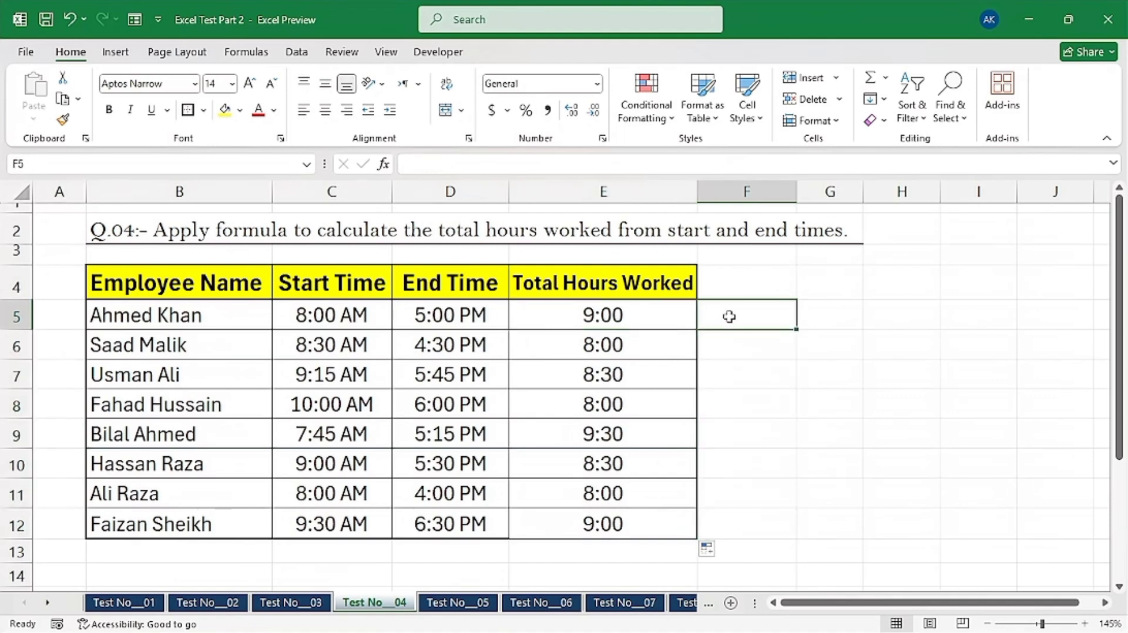
pyautogui.write('=text')
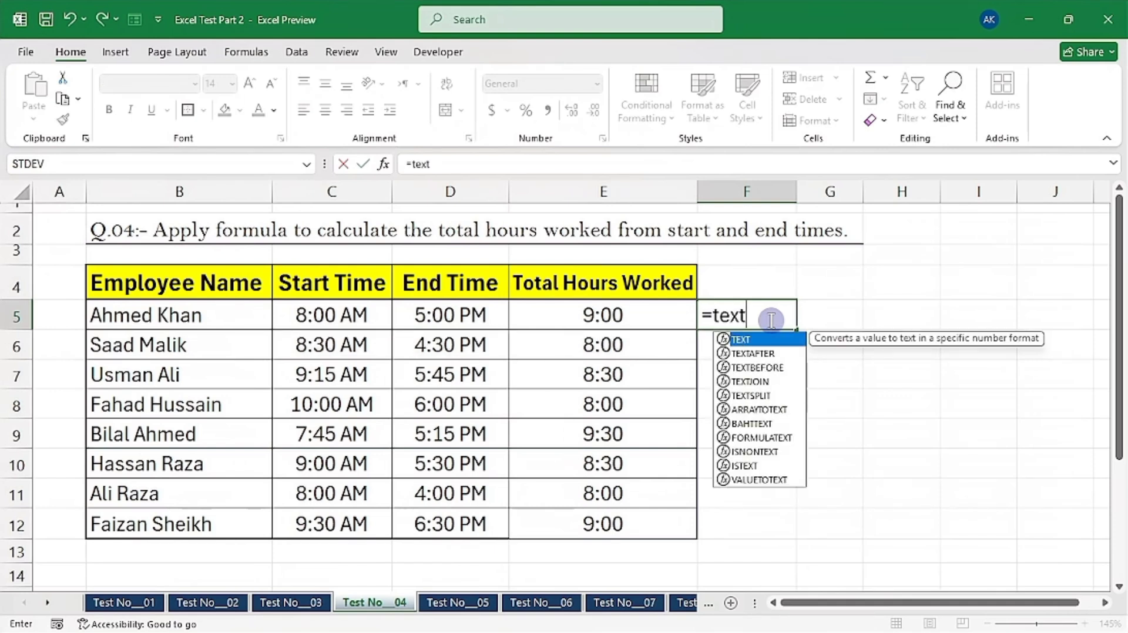
pyautogui.press('Tab')
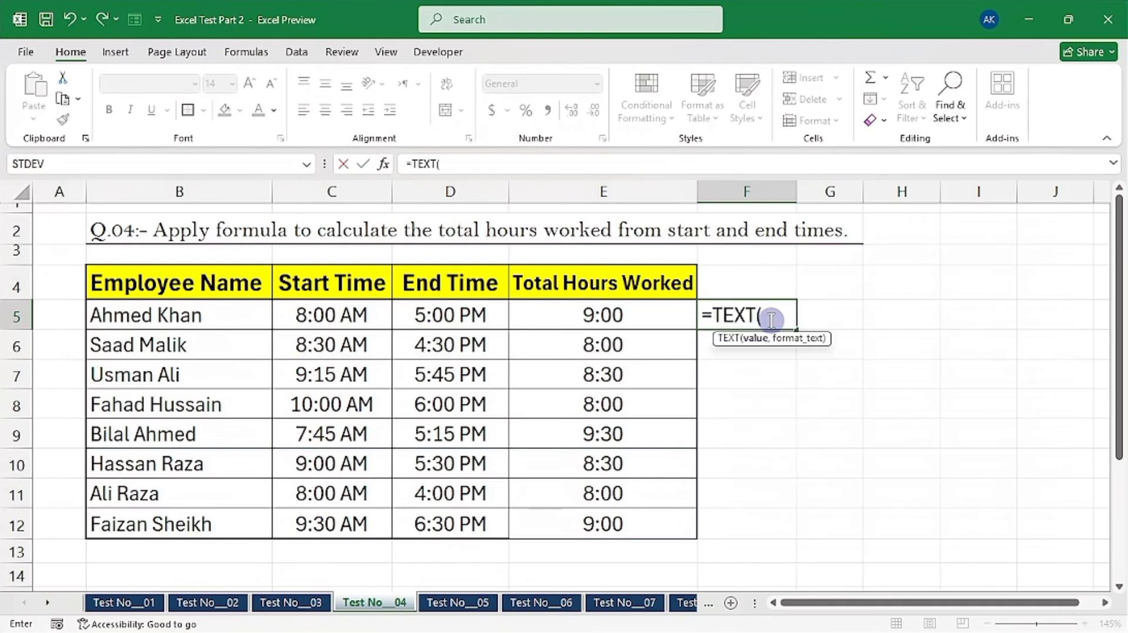
pyautogui.click(457, 317)
pyautogui.write('-')
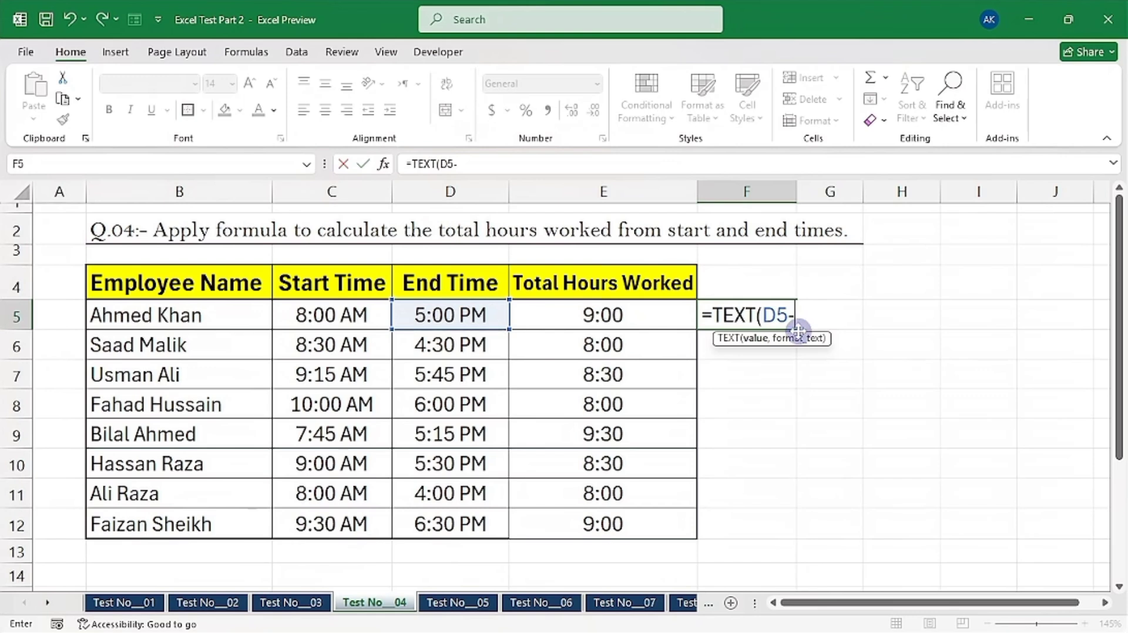
pyautogui.click(329, 320)
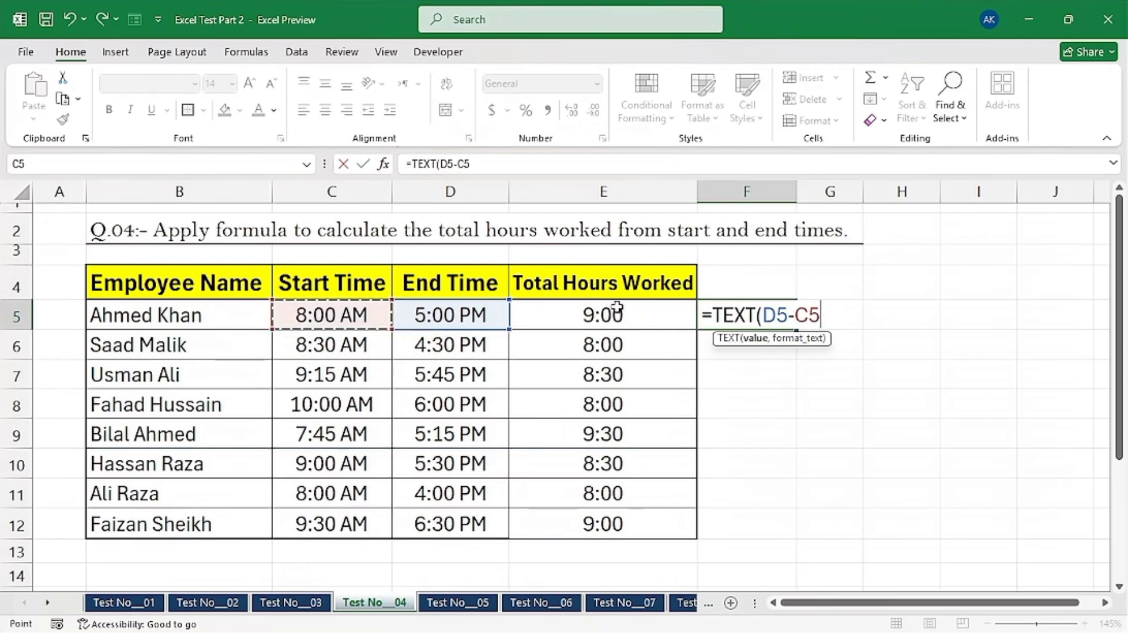
pyautogui.write(',')
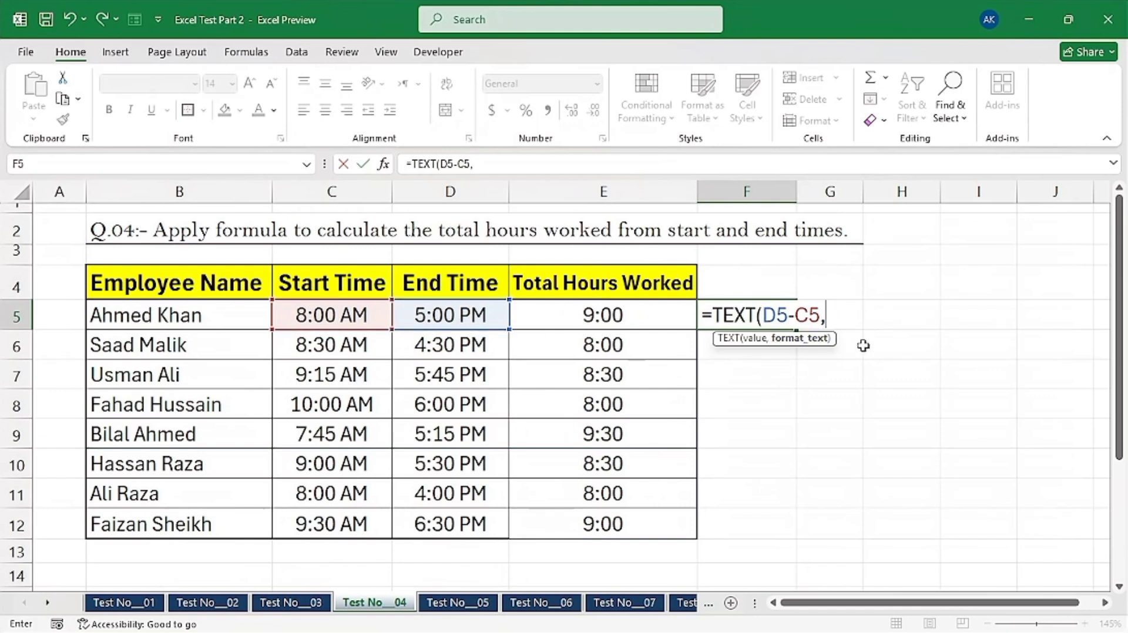
pyautogui.click(845, 327)
pyautogui.write(':mm')
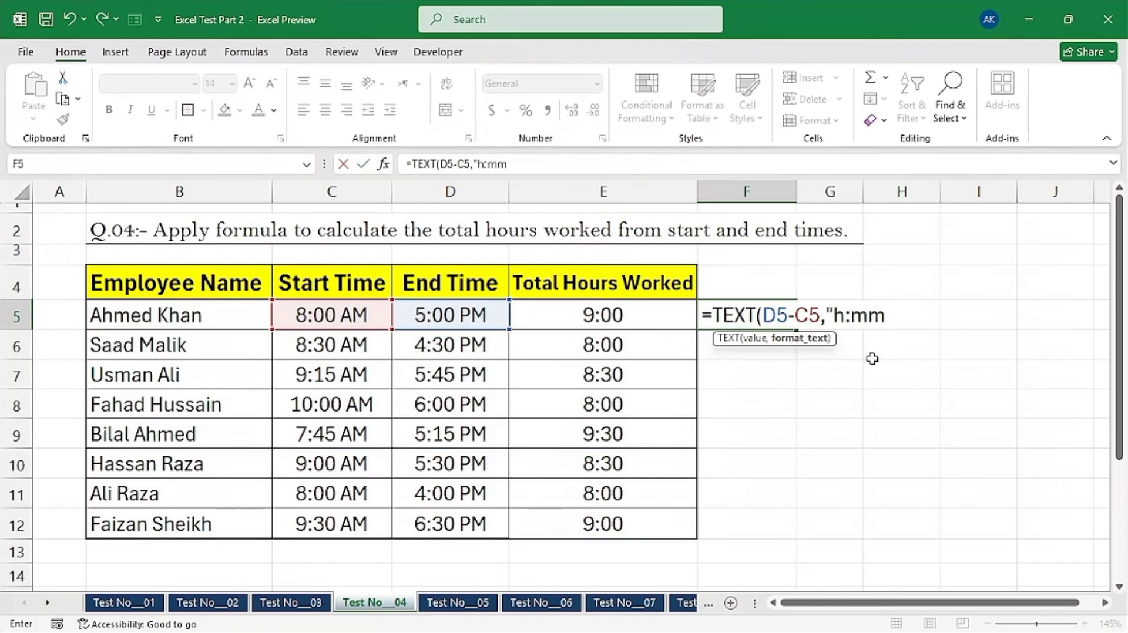
pyautogui.write('"')
pyautogui.write(')')
pyautogui.press('Return')
# Fill the TEXT formula from F5 down through F12.
pyautogui.click(750, 311)
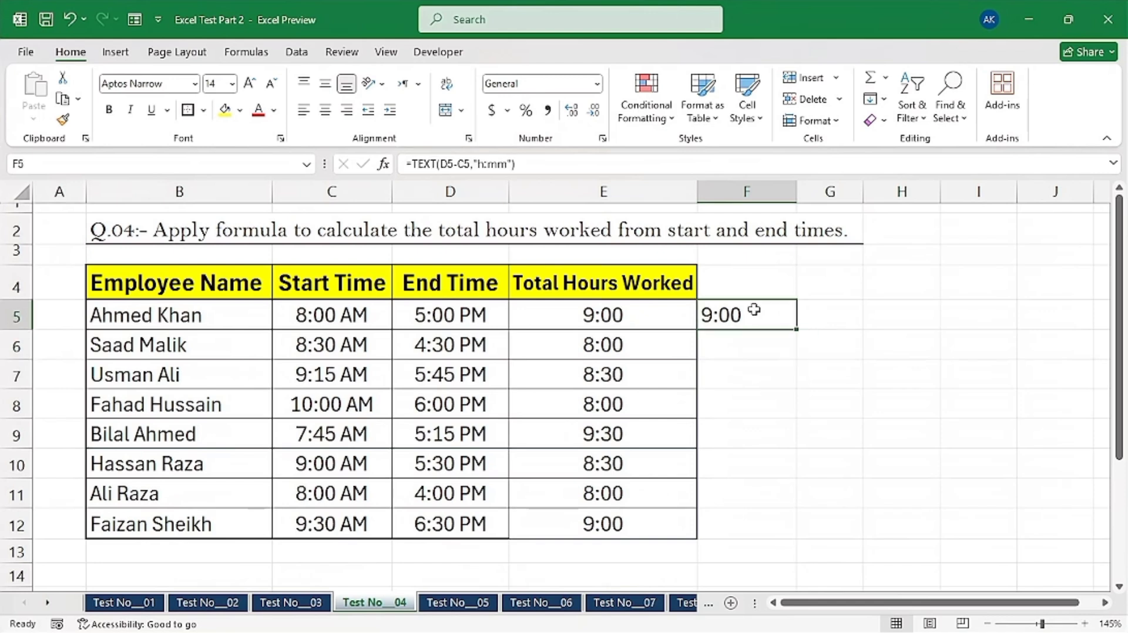
pyautogui.moveTo(796, 329); pyautogui.dragTo(796, 532)
pyautogui.click(755, 304)
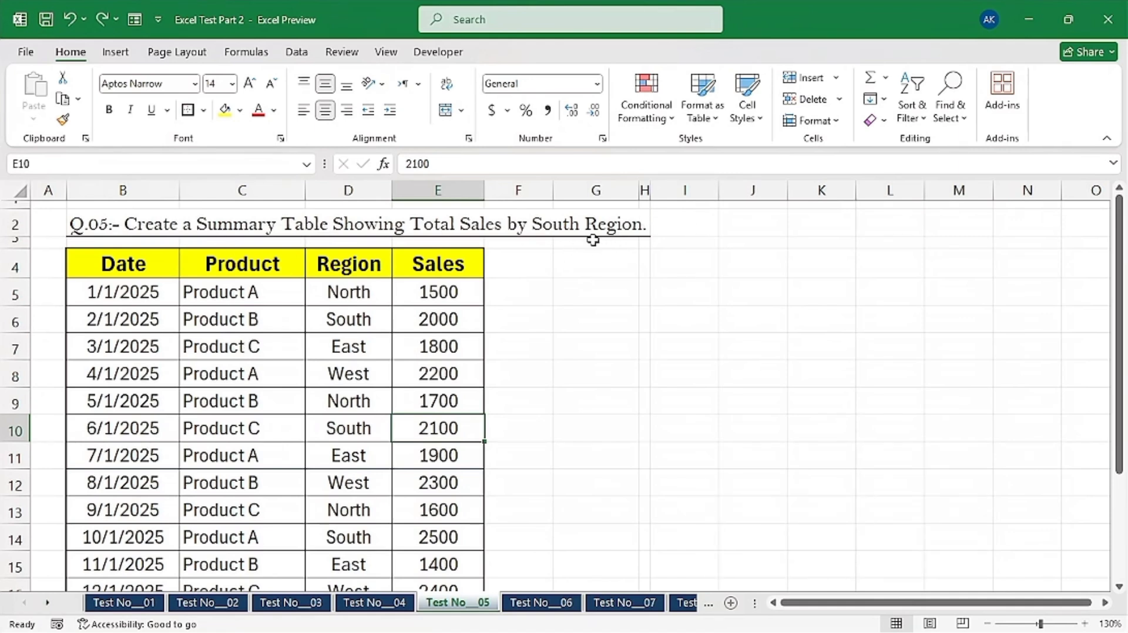
# Select the whole sales table B4:E19 on the Test No__05 sheet and start a PivotTable from it.
pyautogui.click(351, 296)
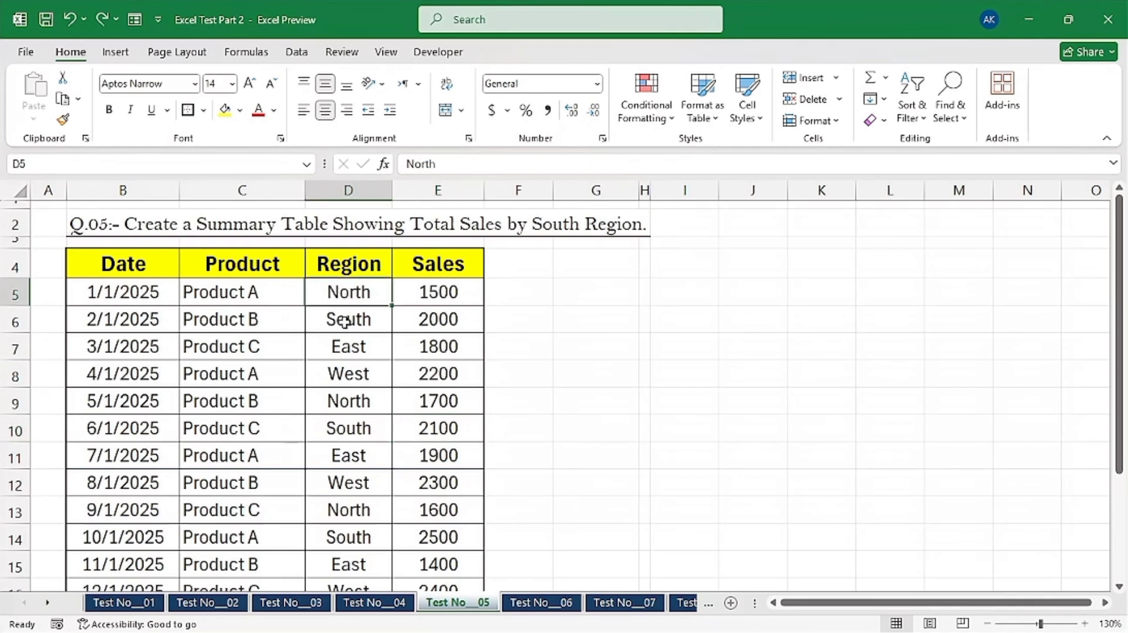
pyautogui.click(345, 320)
pyautogui.click(352, 346)
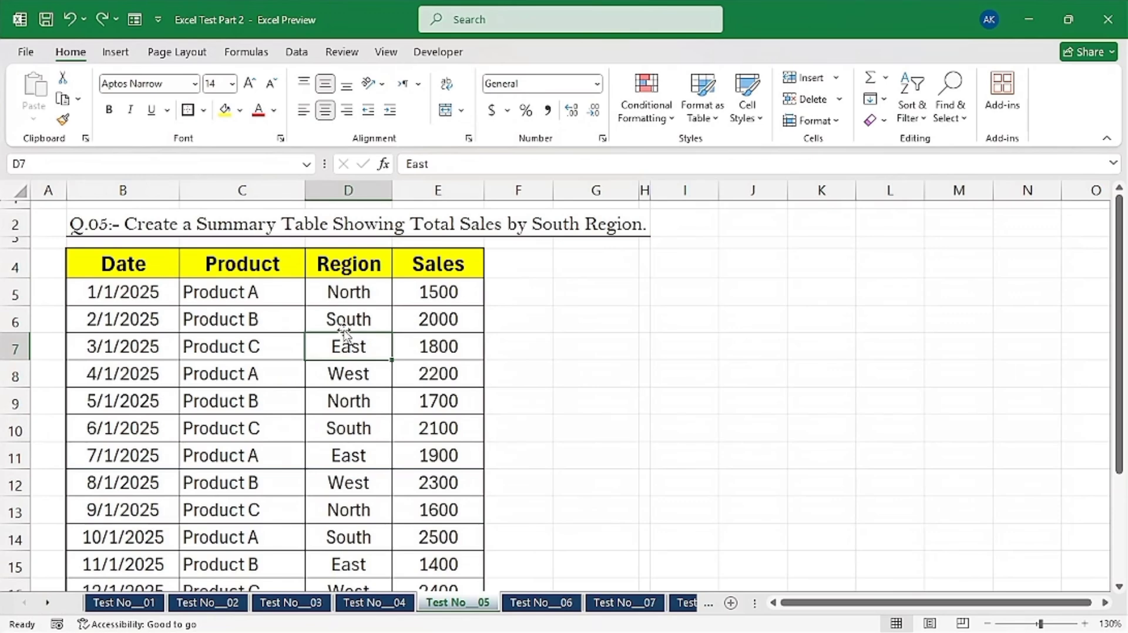
pyautogui.hotkey('ctrl', 'a')
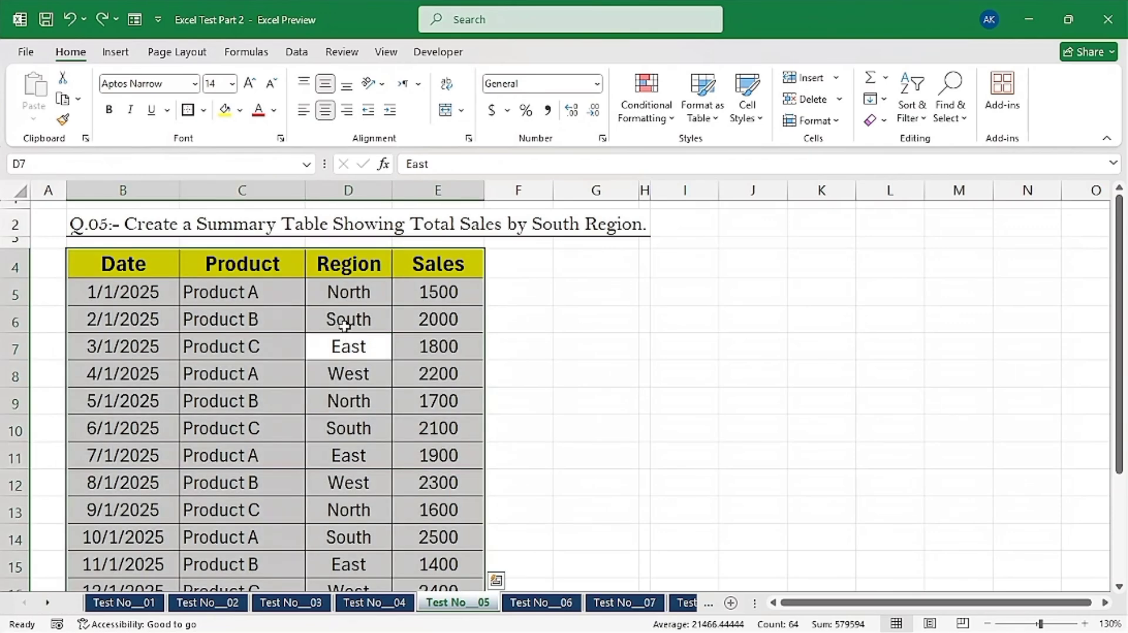
pyautogui.click(115, 53)
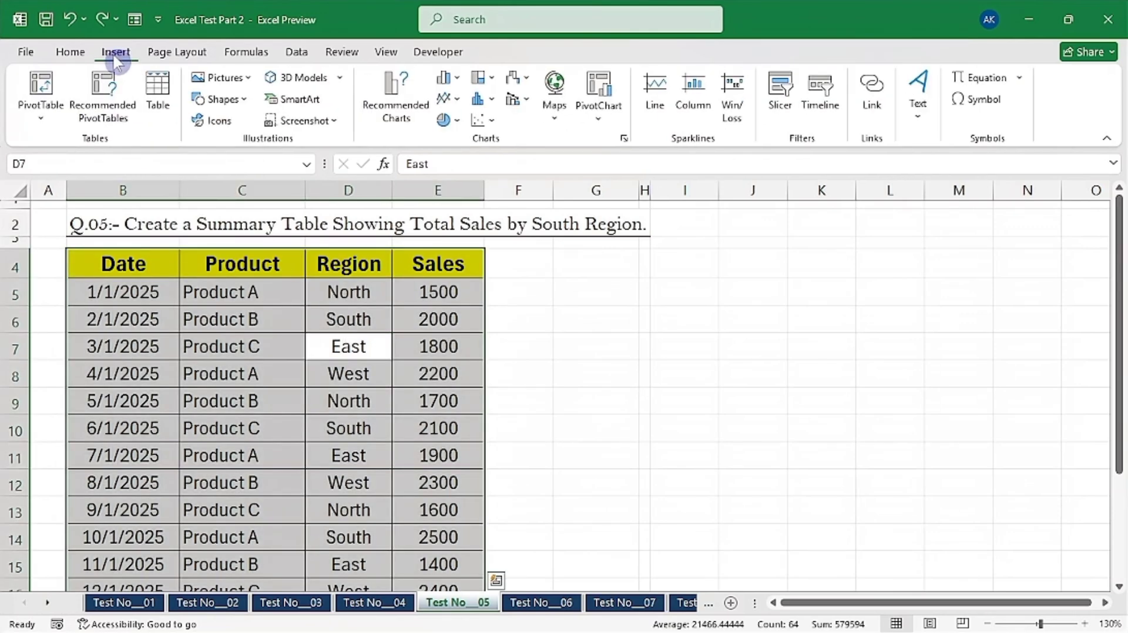
pyautogui.click(40, 88)
pyautogui.scroll(1, 287, 260)
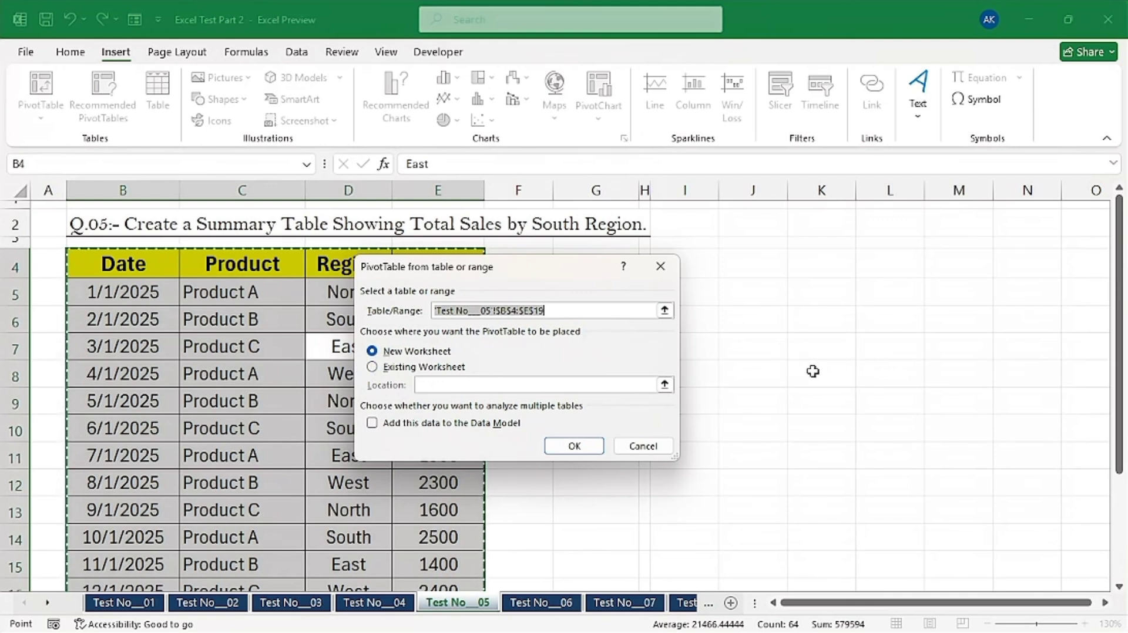
# Place the PivotTable on the existing worksheet at cell I4 and create it.
pyautogui.moveTo(519, 286); pyautogui.dragTo(480, 285)
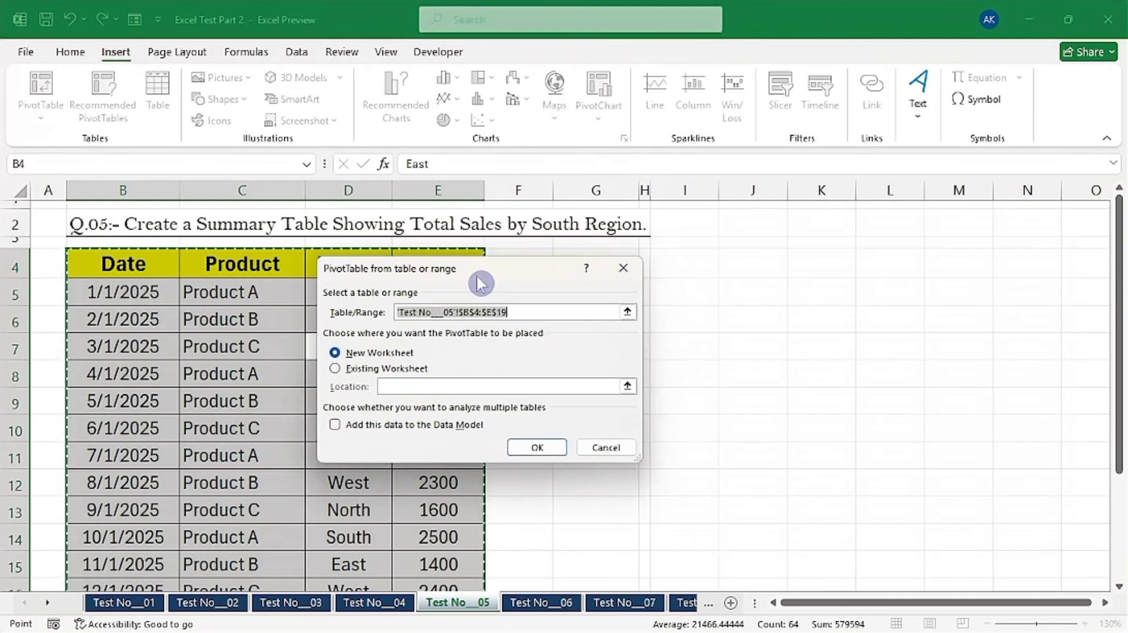
pyautogui.click(364, 369)
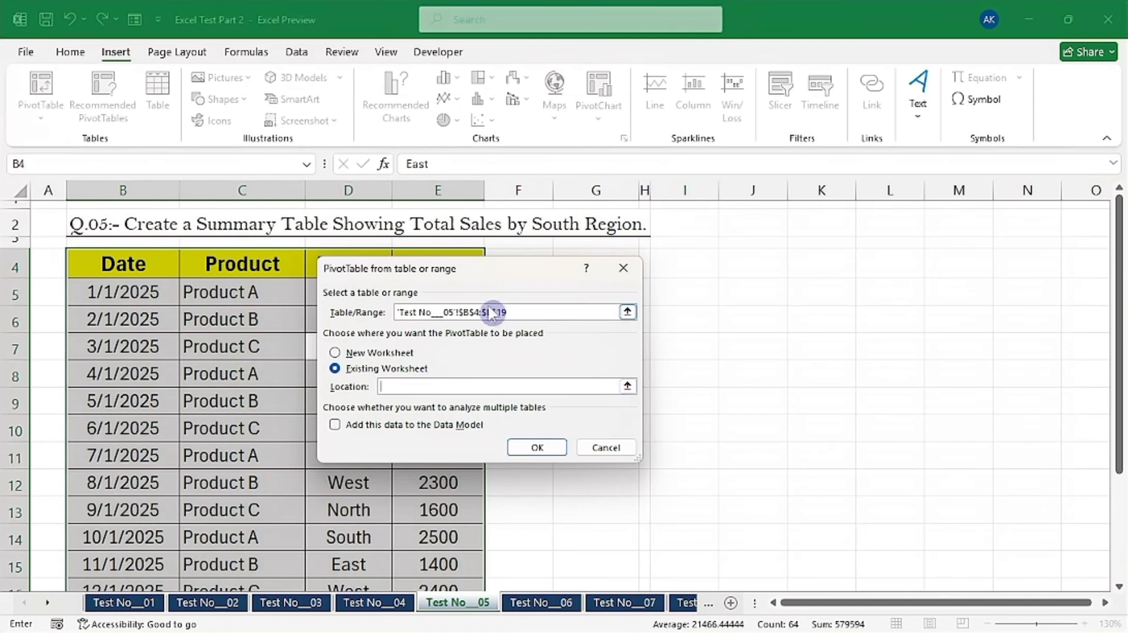
pyautogui.moveTo(500, 273); pyautogui.dragTo(399, 266)
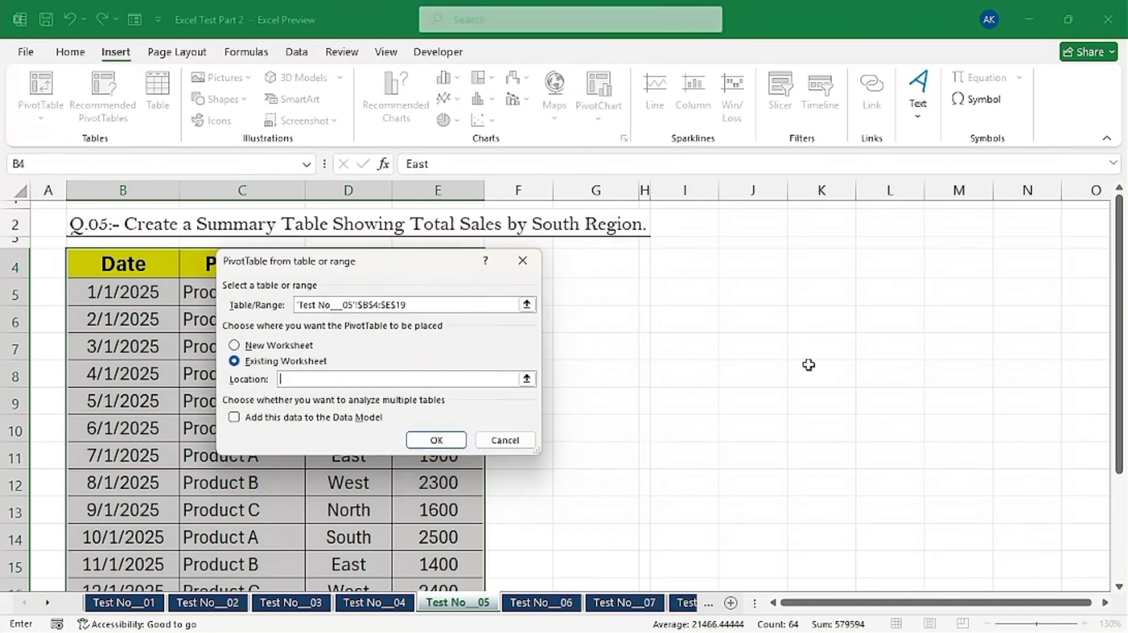
pyautogui.click(685, 274)
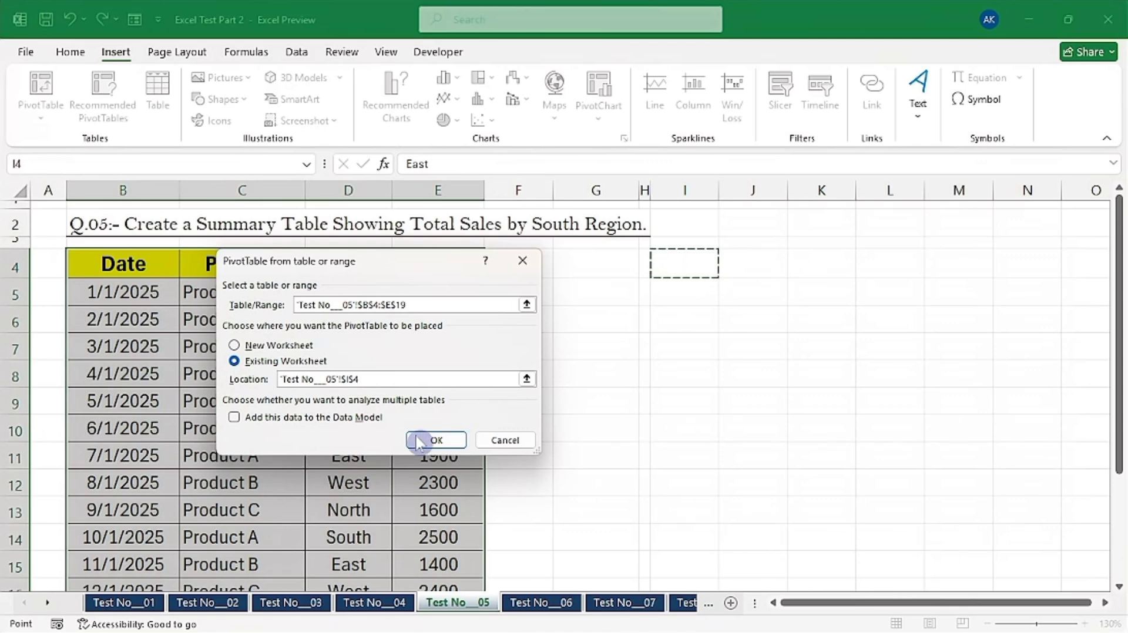
pyautogui.click(434, 439)
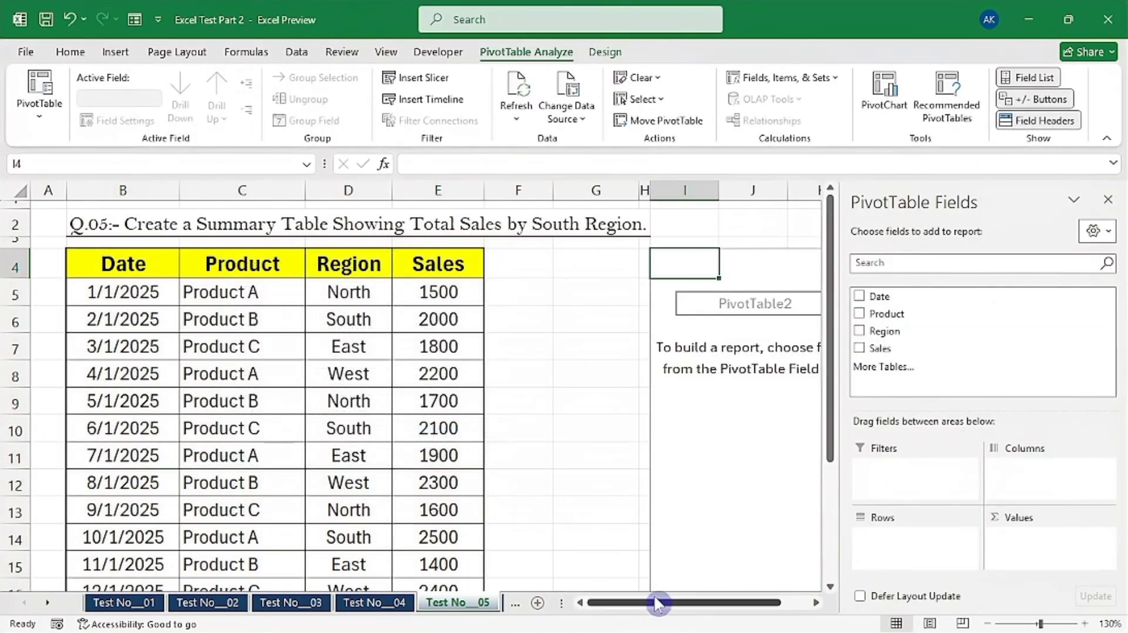
# Add Region to the PivotTable's rows and Sales to its values.
pyautogui.moveTo(659, 603); pyautogui.dragTo(713, 603)
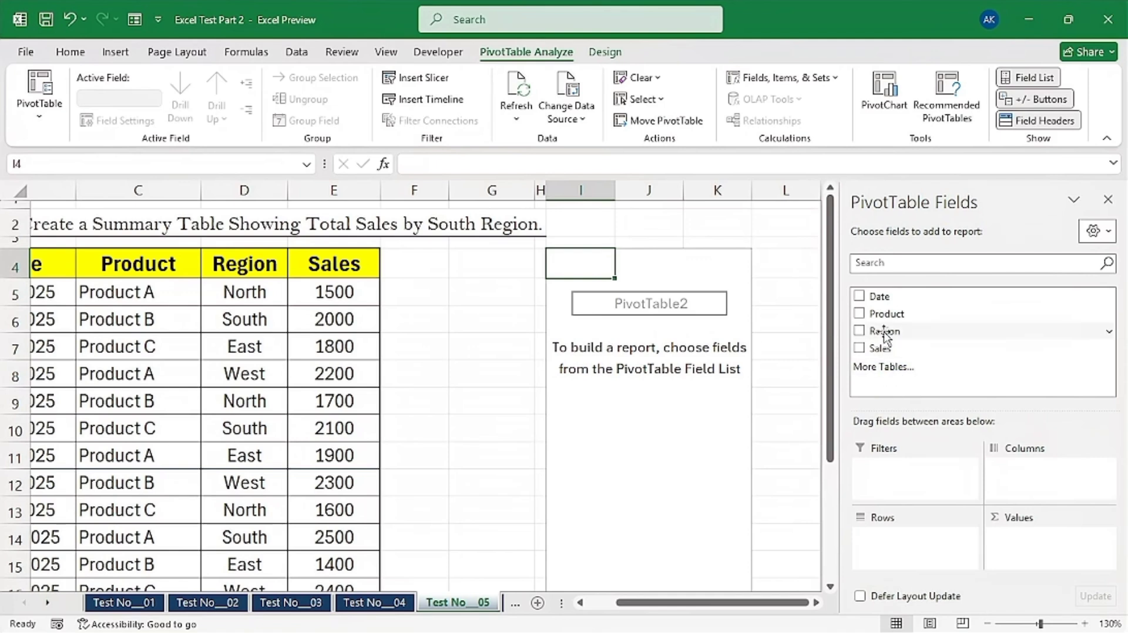
pyautogui.moveTo(885, 336); pyautogui.dragTo(894, 535)
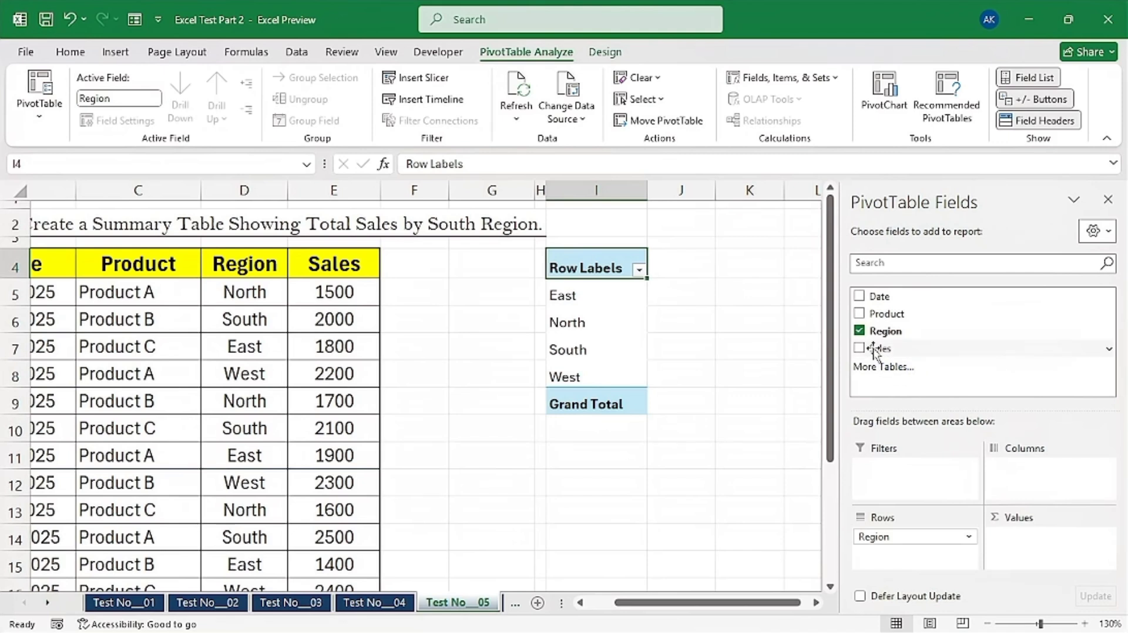
pyautogui.moveTo(875, 353); pyautogui.dragTo(1024, 549)
pyautogui.moveTo(764, 602); pyautogui.dragTo(776, 602)
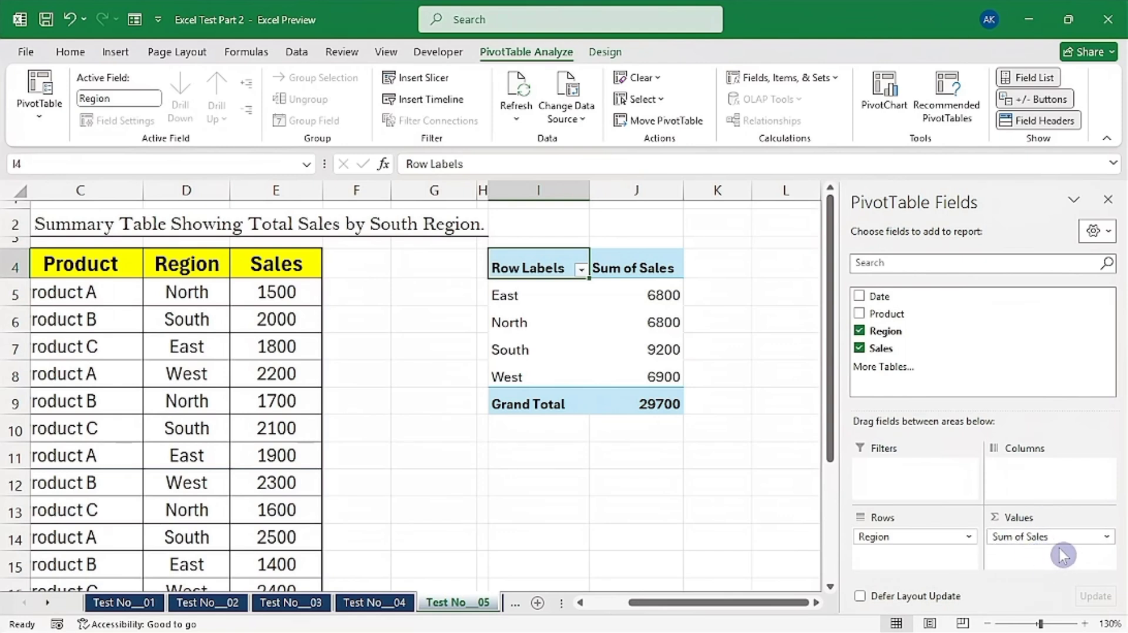
# Format the PivotTable's summed Sales values as Currency with the PKR symbol and 0 decimal places.
pyautogui.click(1107, 538)
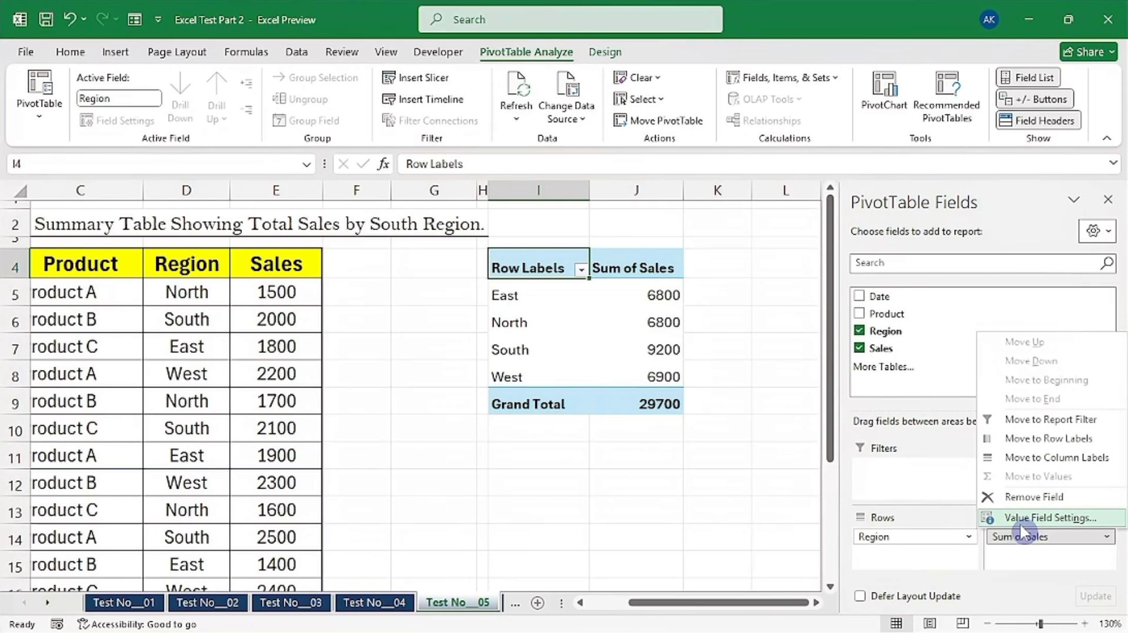
pyautogui.click(1036, 518)
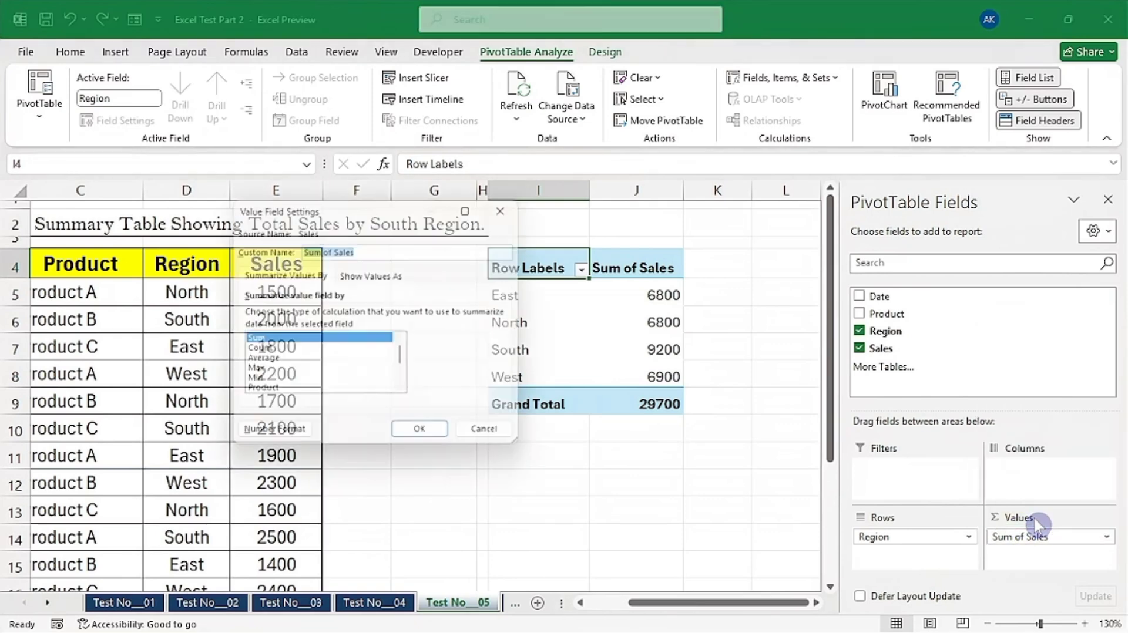
pyautogui.scroll(-2, 376, 367)
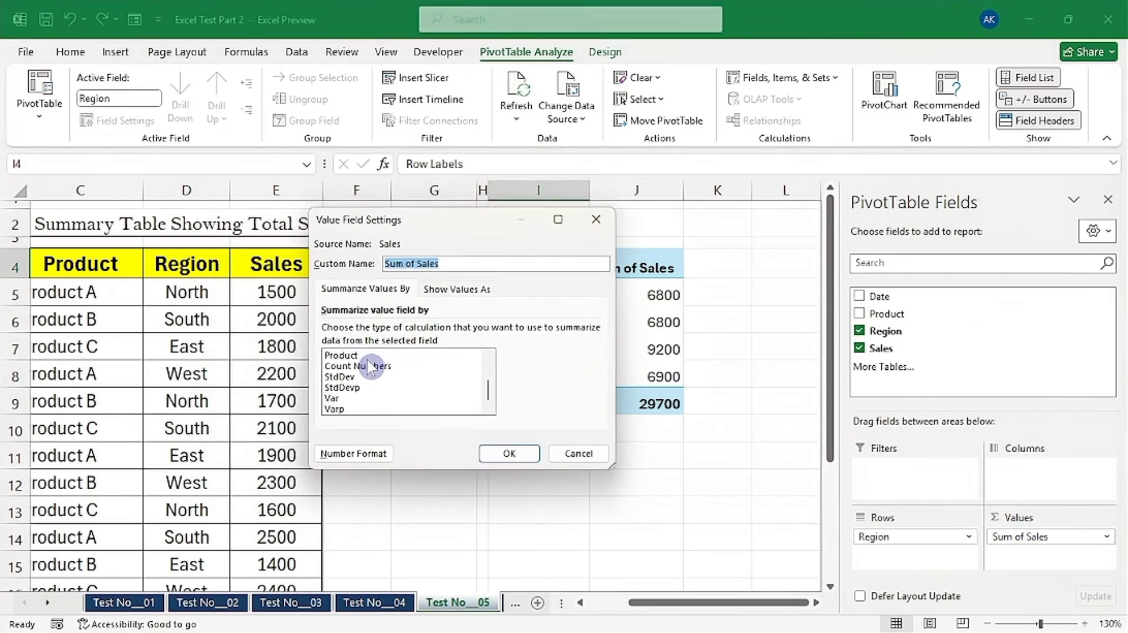
pyautogui.scroll(2, 378, 368)
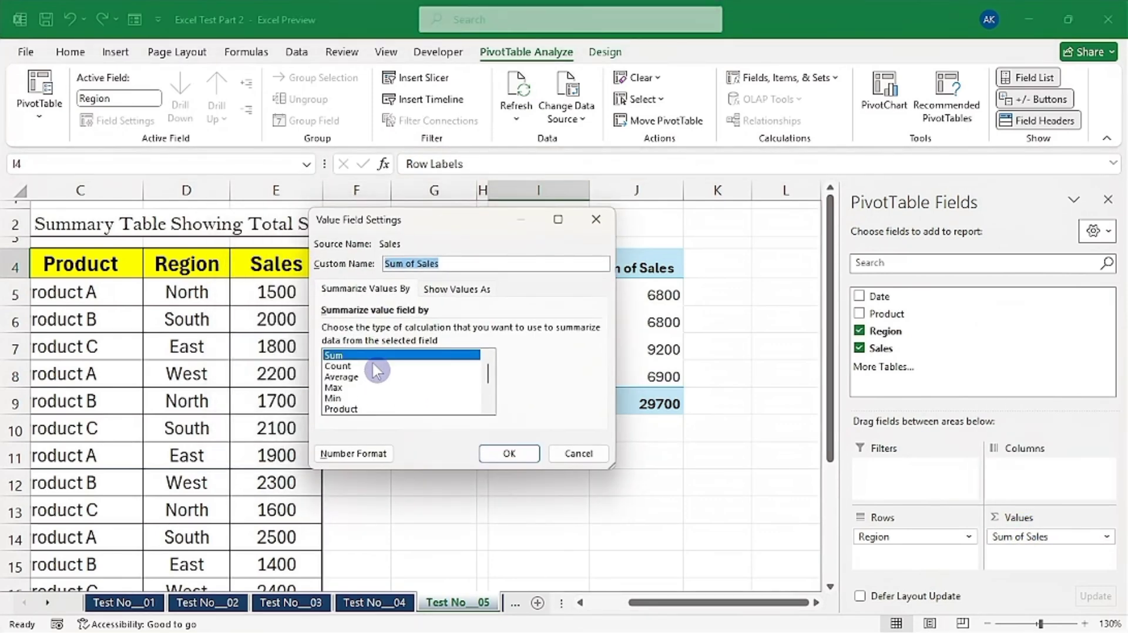
pyautogui.click(357, 453)
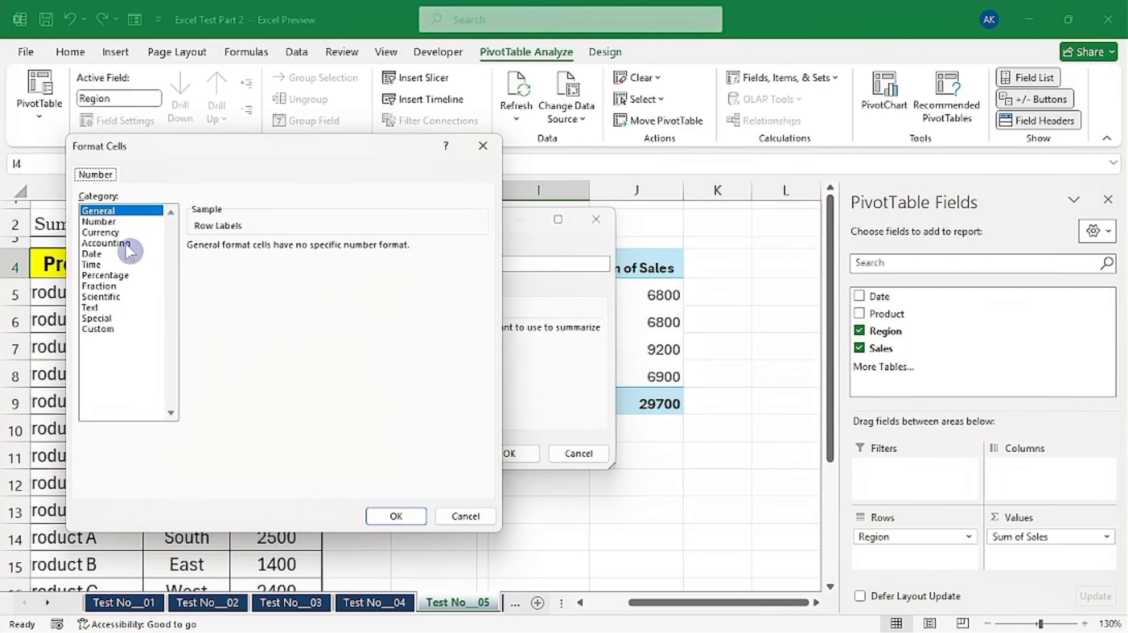
pyautogui.click(101, 233)
pyautogui.click(281, 268)
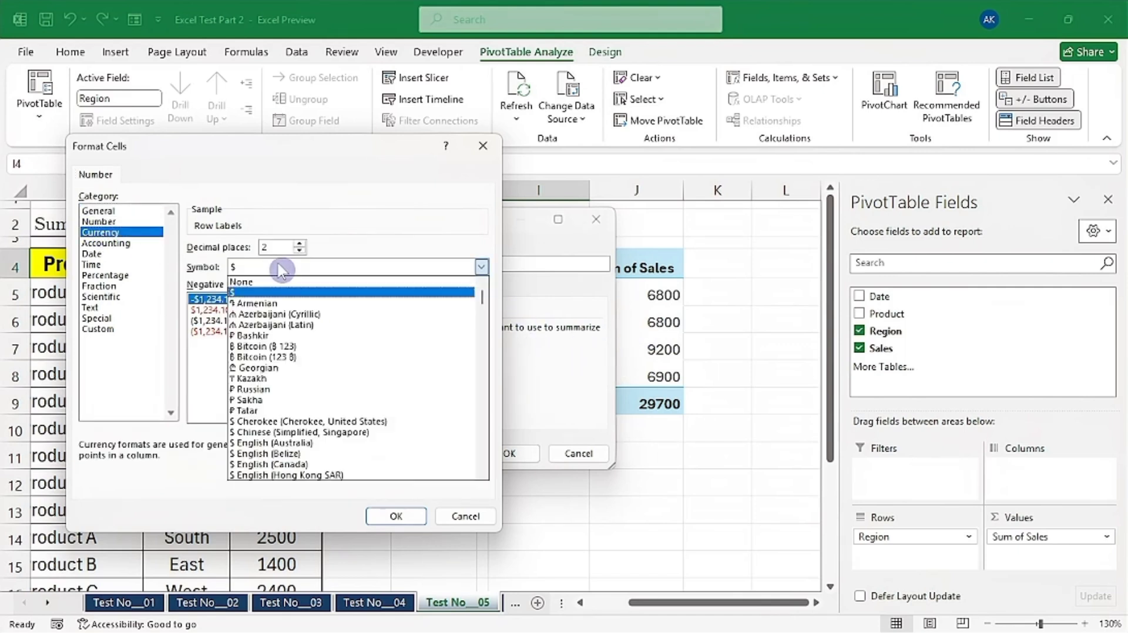
pyautogui.write('pkr')
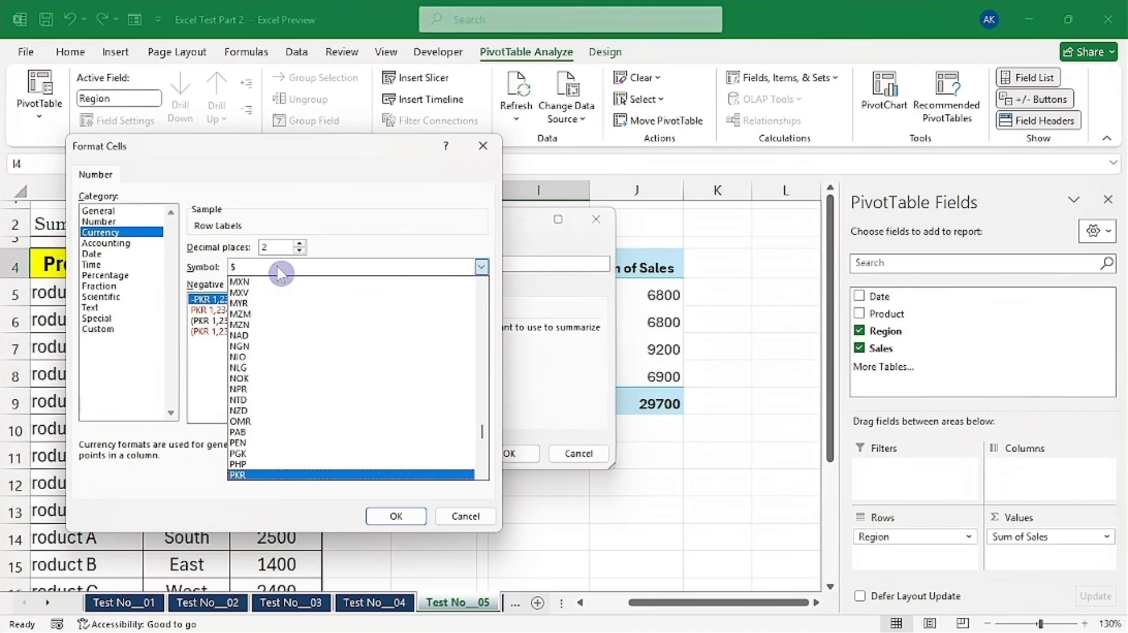
pyautogui.click(269, 475)
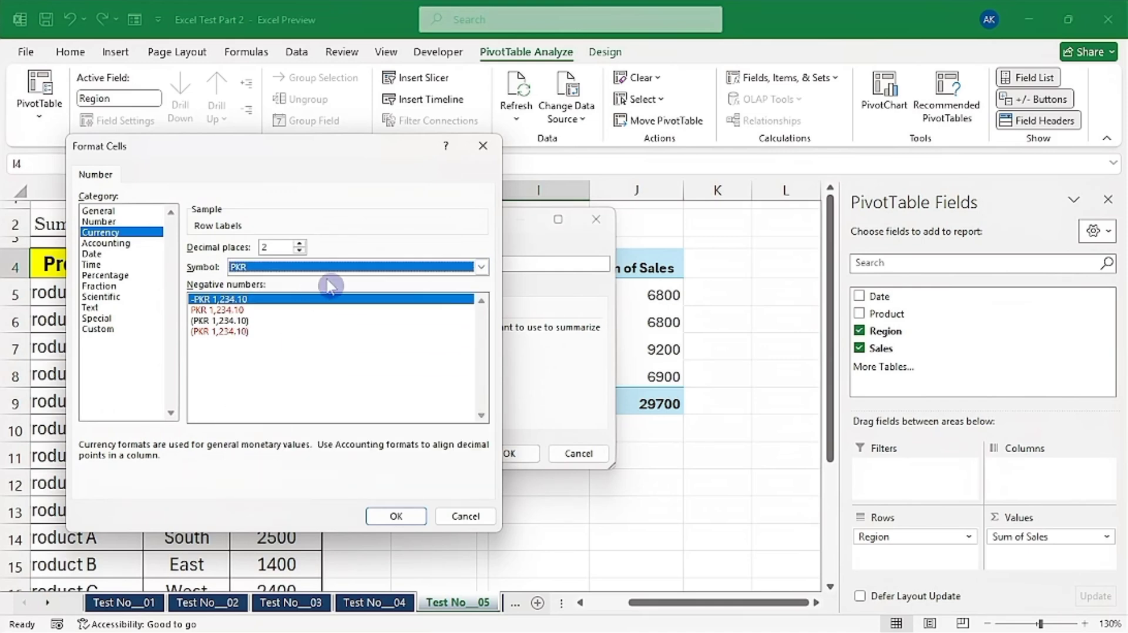
pyautogui.click(271, 252)
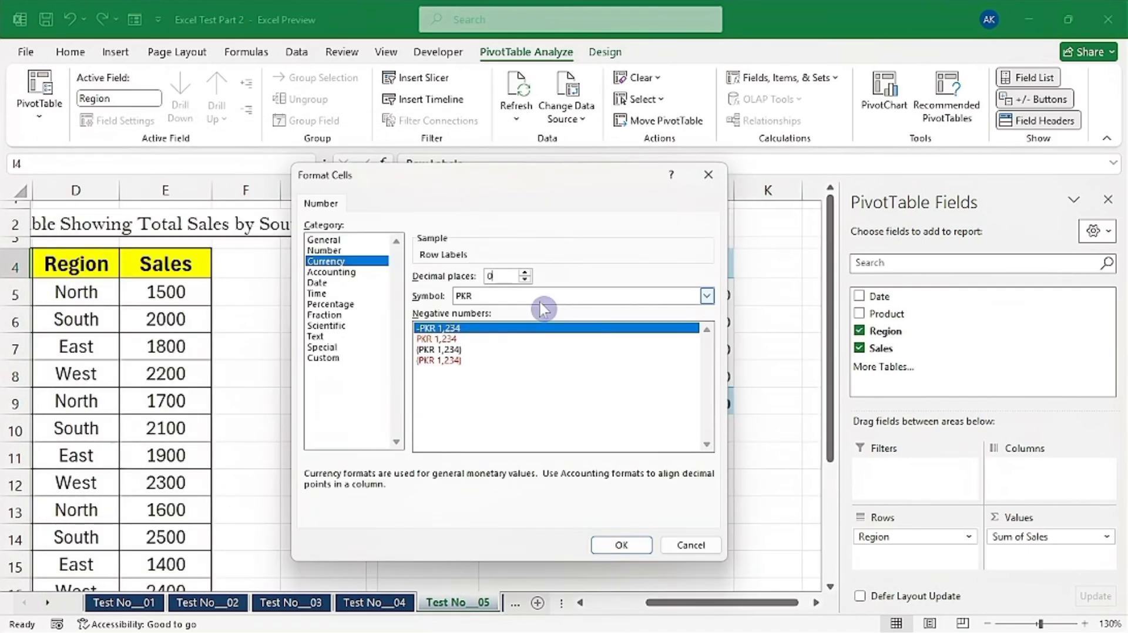
pyautogui.click(623, 545)
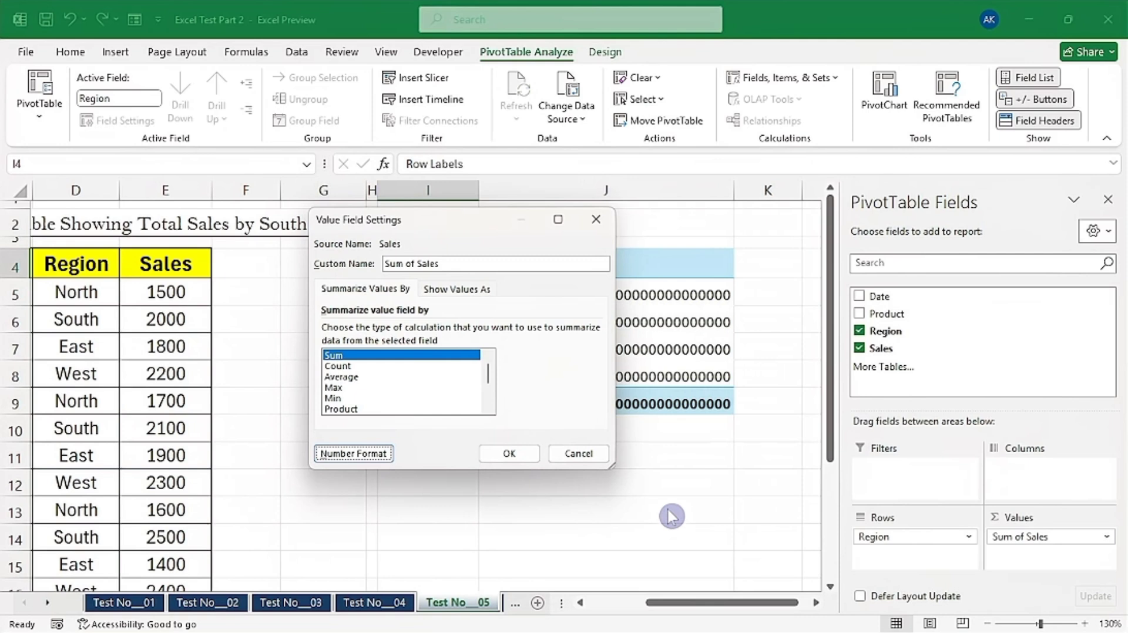
pyautogui.click(504, 461)
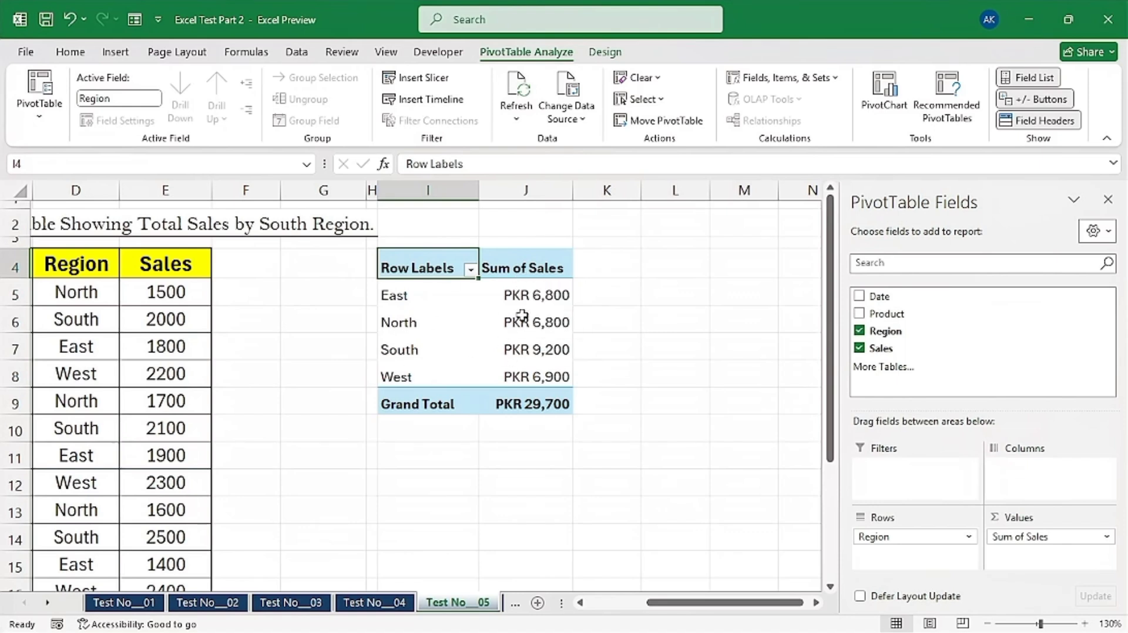
# Rename the PivotTable's Sum of Sales field to Total Sale and close the PivotTable field list.
pyautogui.click(534, 270)
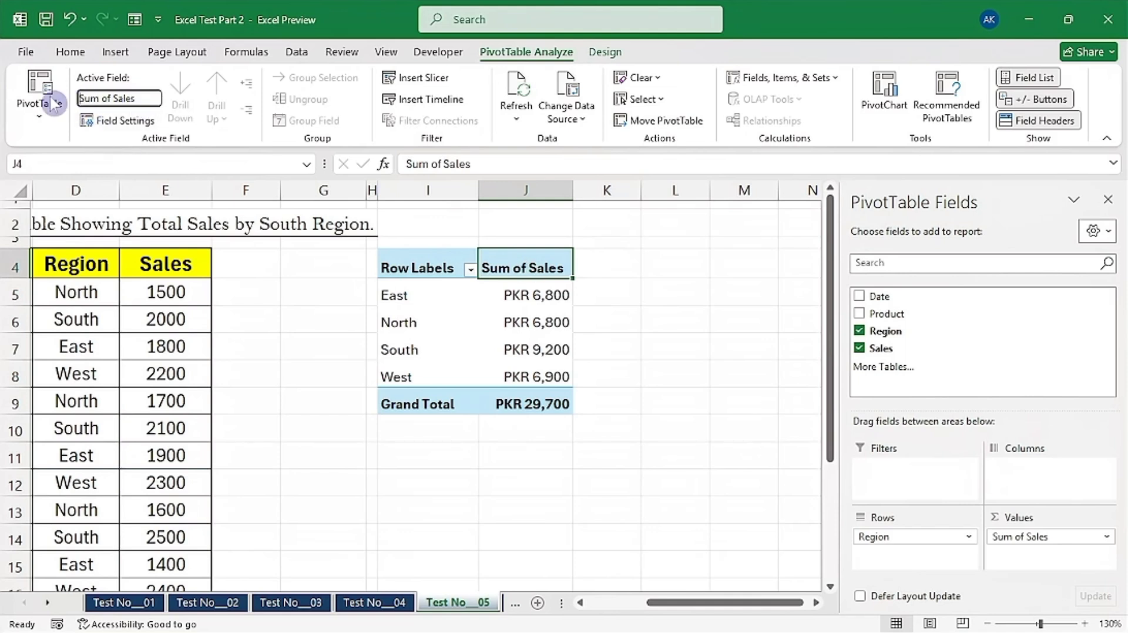
pyautogui.click(129, 100)
pyautogui.click(146, 98)
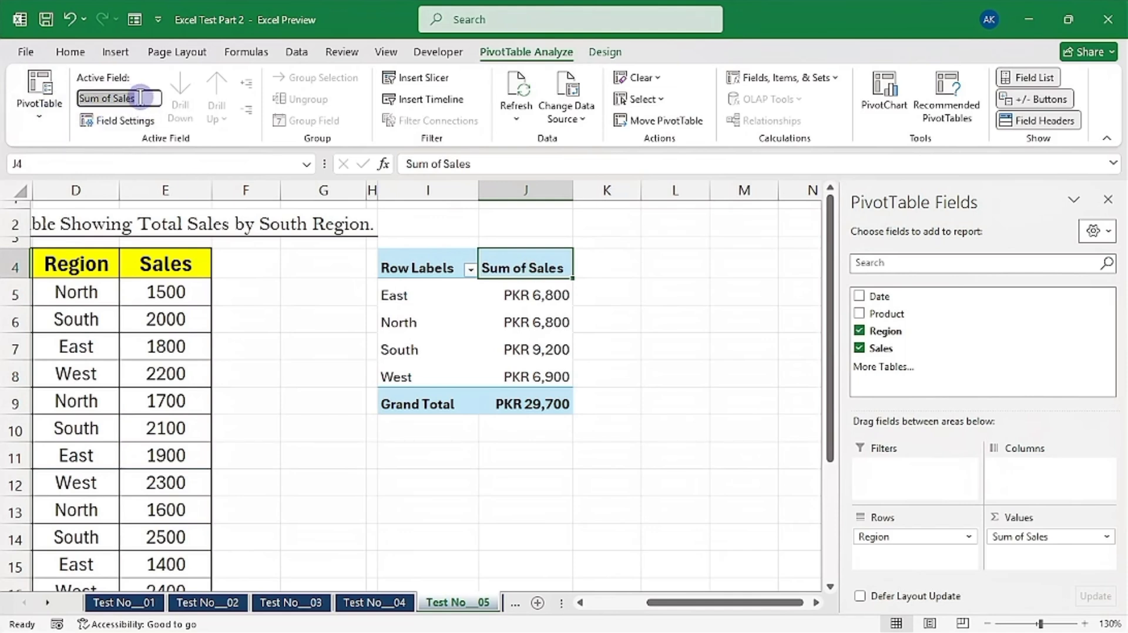
pyautogui.write('Total Sale')
pyautogui.press('Return')
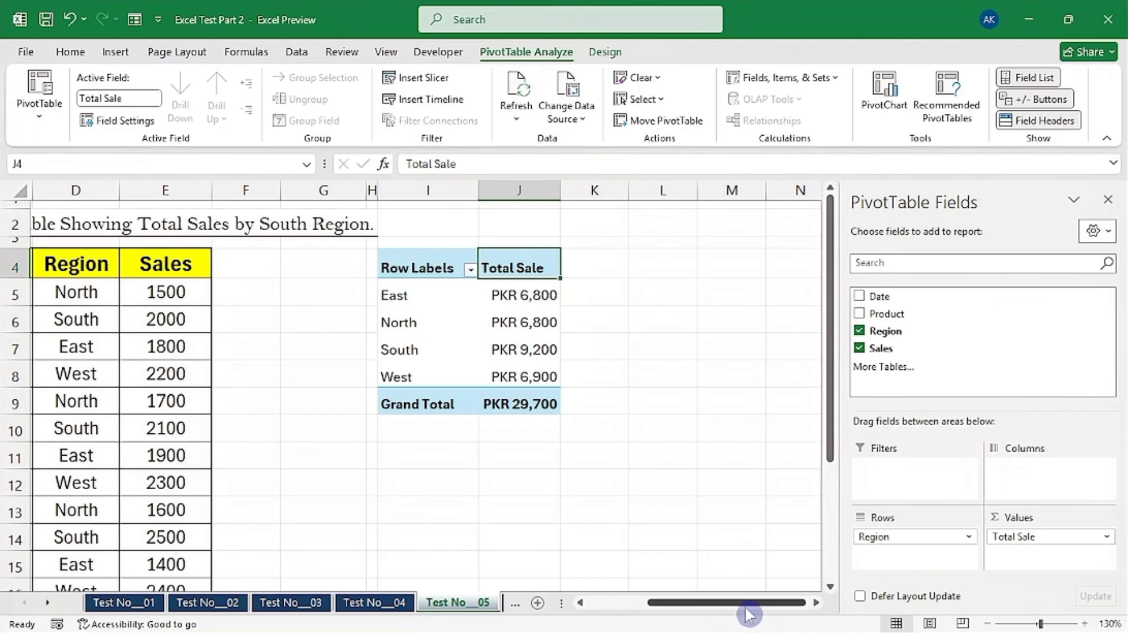
pyautogui.moveTo(758, 603); pyautogui.dragTo(697, 603)
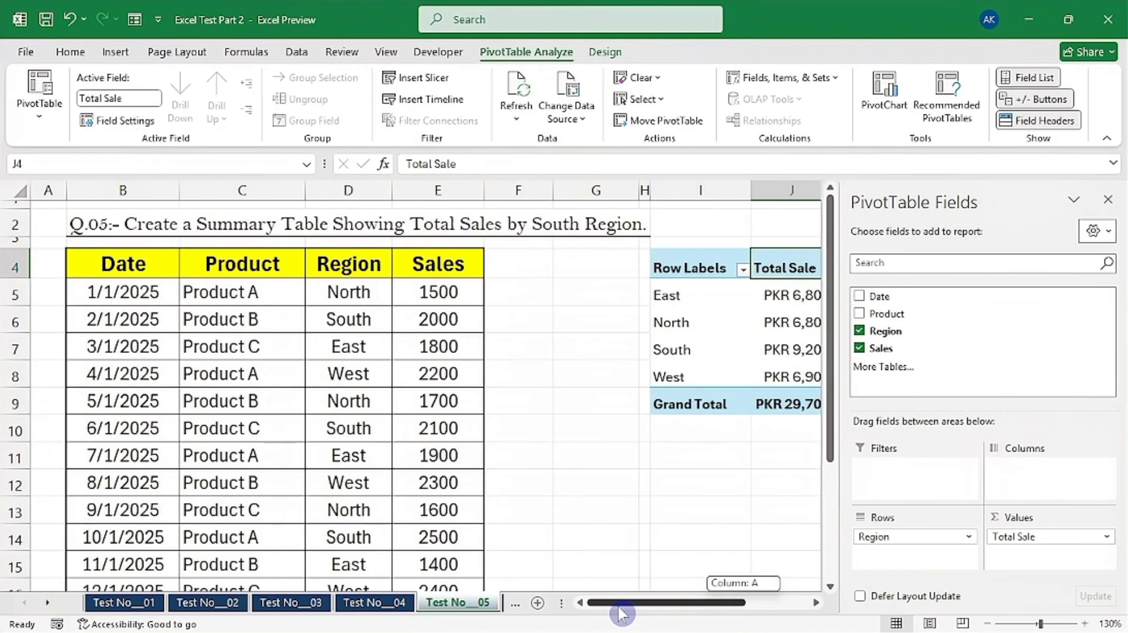
pyautogui.click(1107, 200)
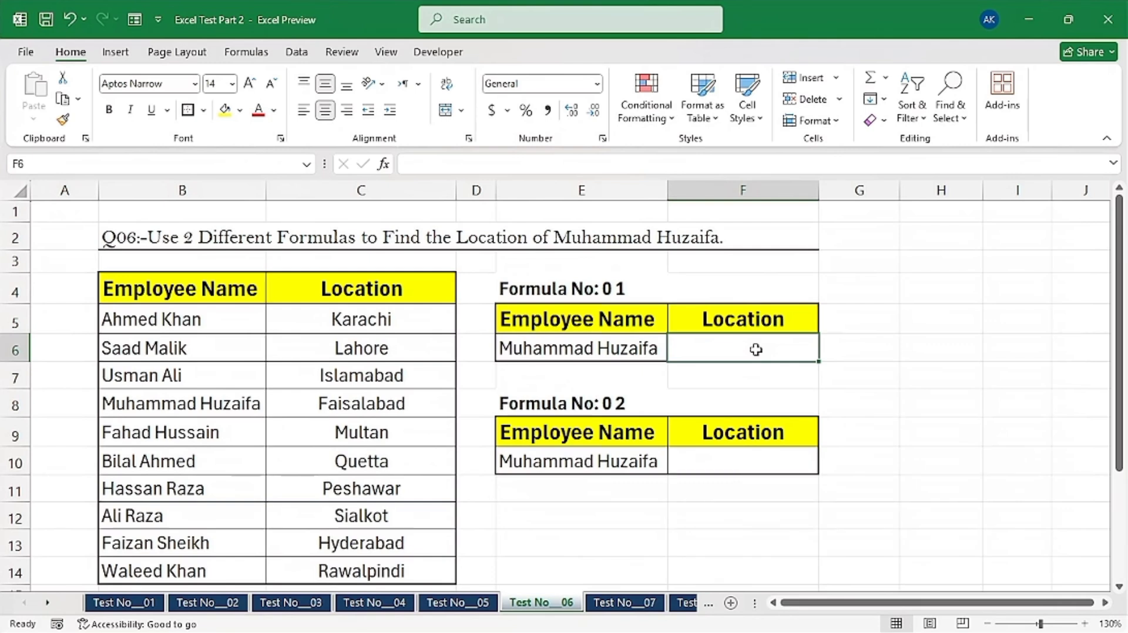
# Enter =VLOOKUP(E6,B4:C14,2,0) in F6 on the Test No__06 sheet to find the employee's location with an exact match.
pyautogui.write('=vl')
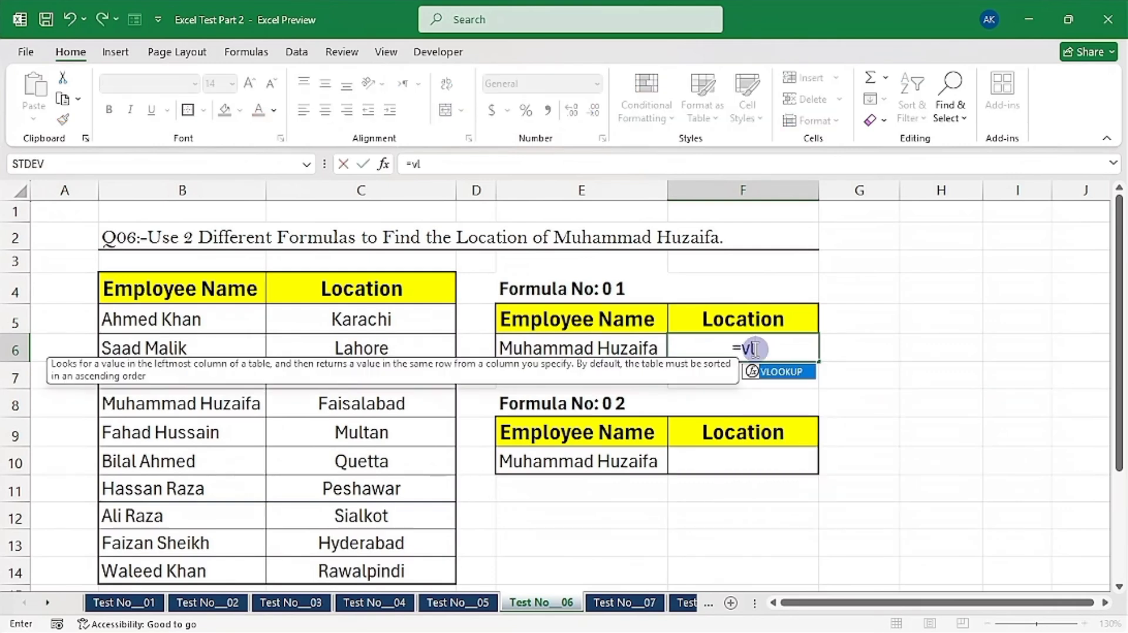
pyautogui.press('Tab')
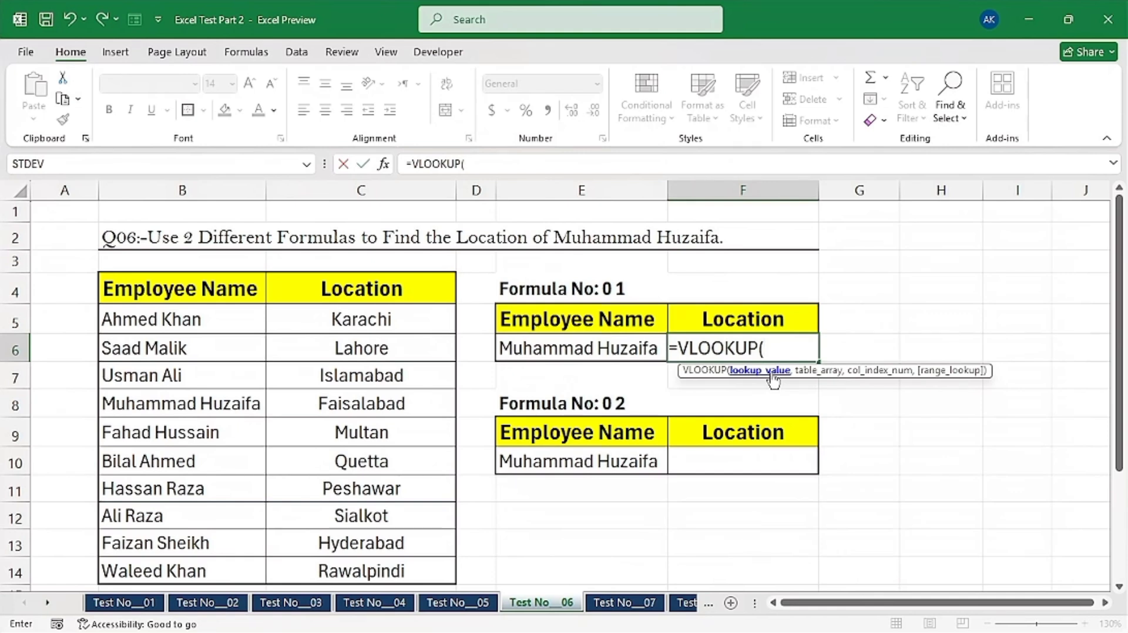
pyautogui.click(744, 376)
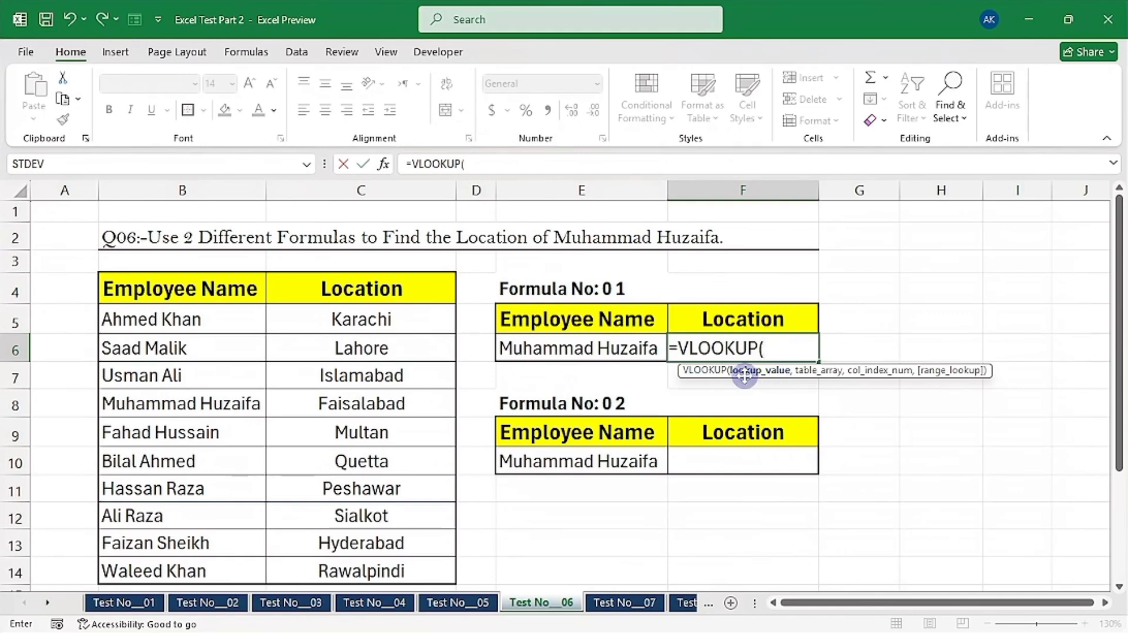
pyautogui.click(569, 339)
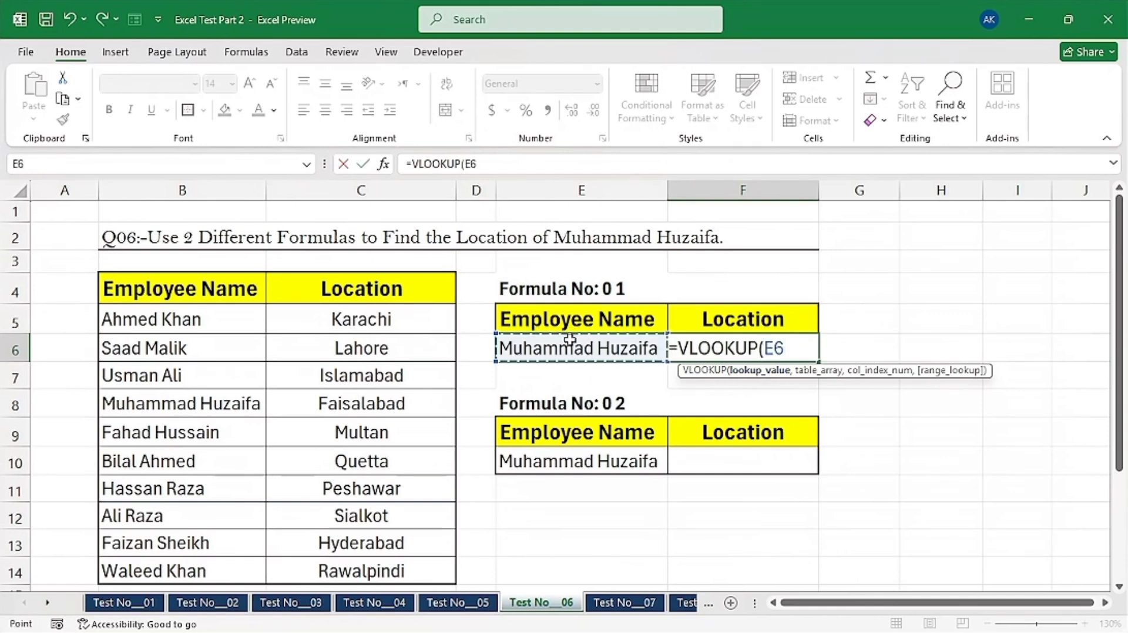
pyautogui.write(',')
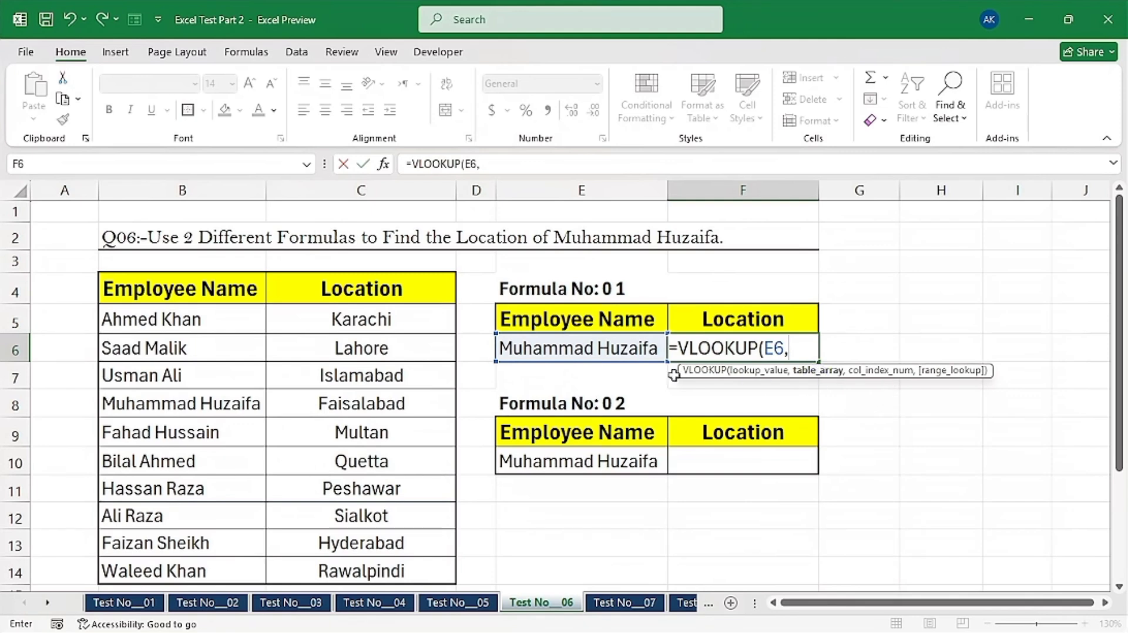
pyautogui.moveTo(166, 291); pyautogui.dragTo(418, 569)
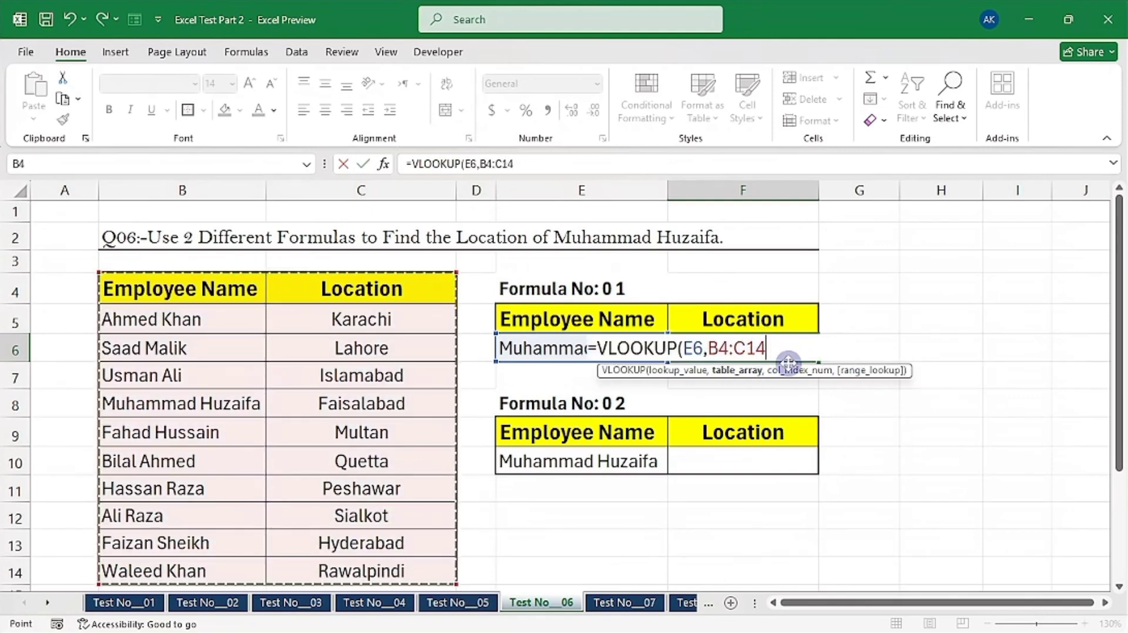
pyautogui.write(',')
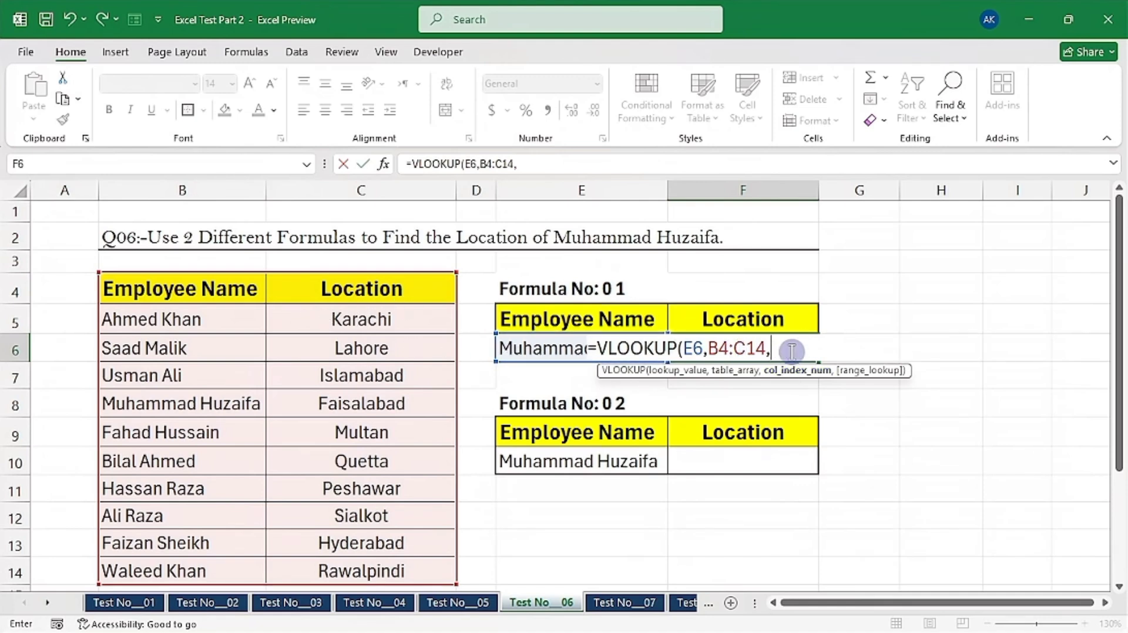
pyautogui.write('2,')
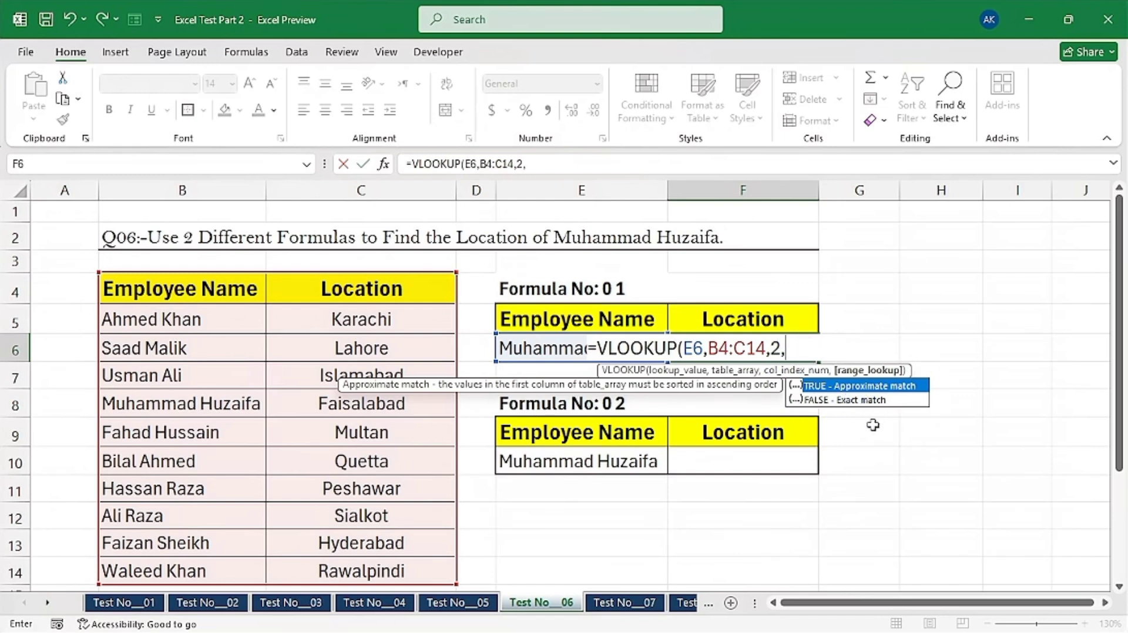
pyautogui.write('0)')
pyautogui.press('Return')
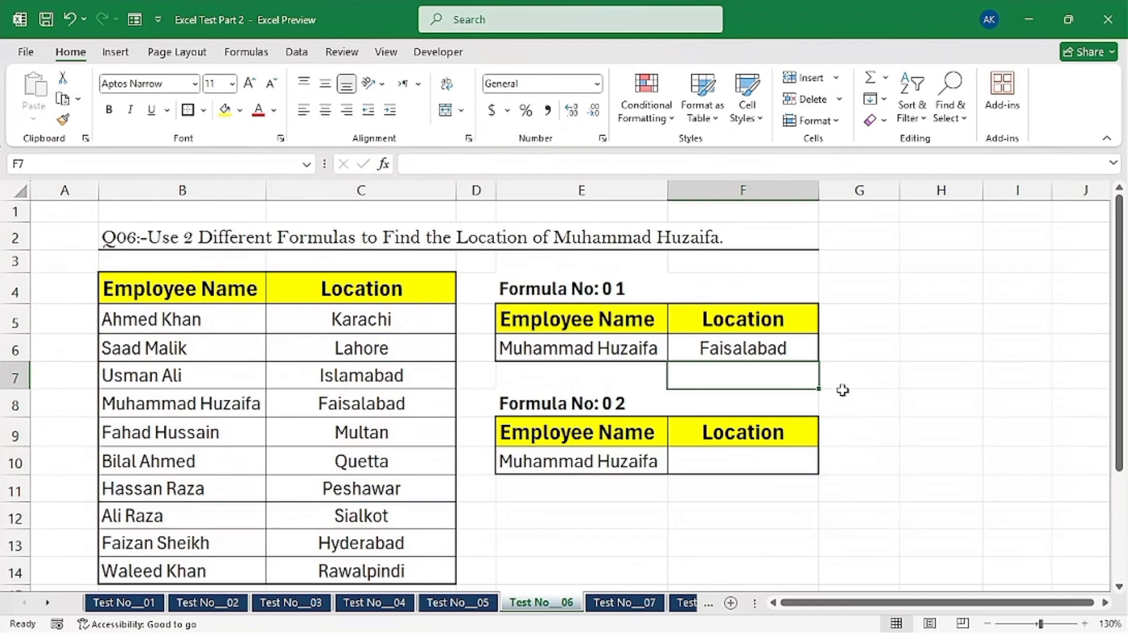
# Test the VLOOKUP by choosing the first listed employee in E6 and comparing the location with row 5 of the source table.
pyautogui.click(763, 347)
pyautogui.click(643, 349)
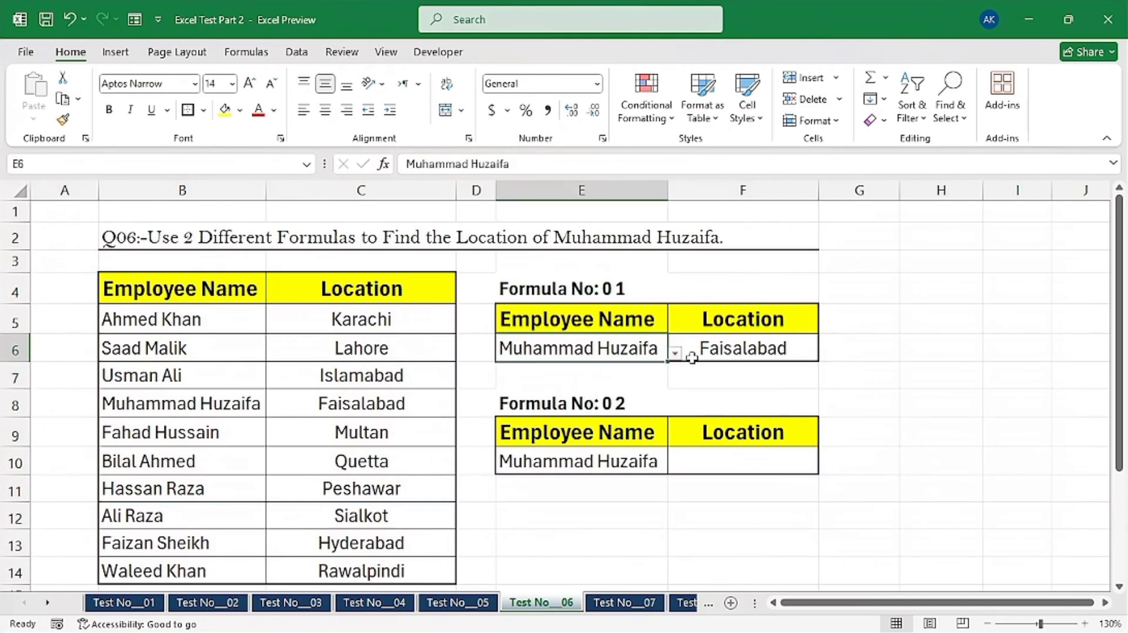
pyautogui.click(675, 357)
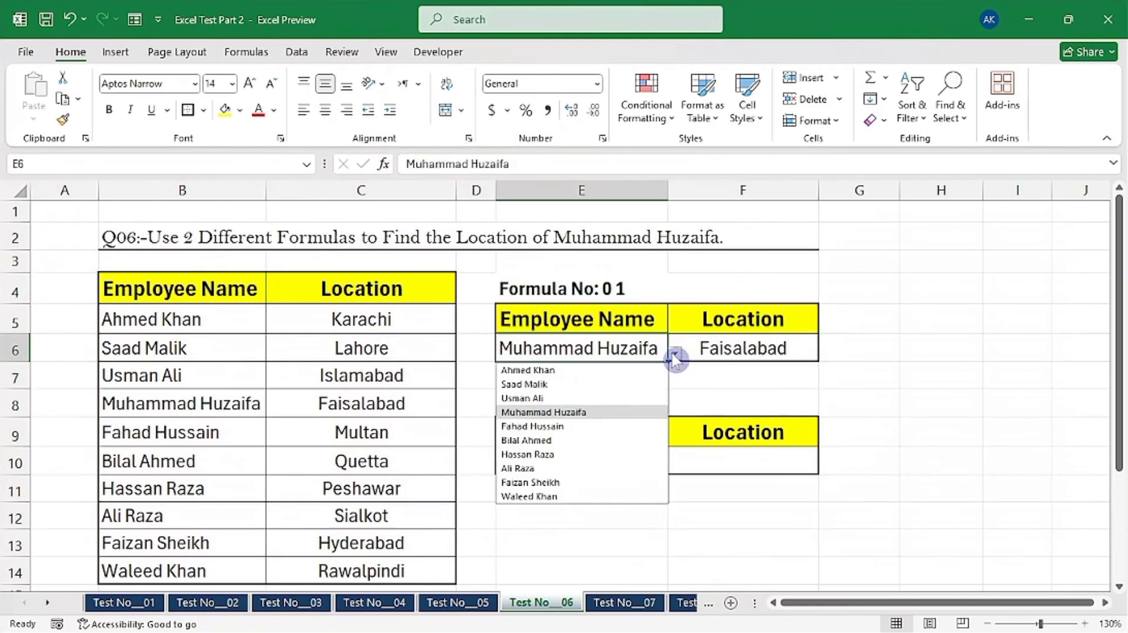
pyautogui.click(547, 370)
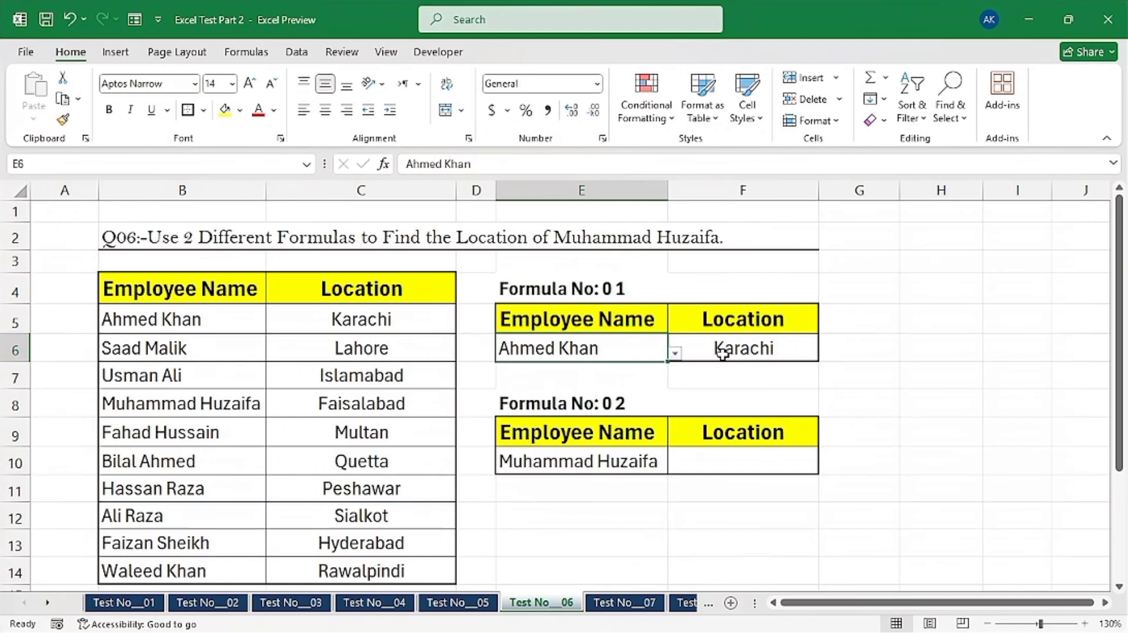
pyautogui.click(20, 321)
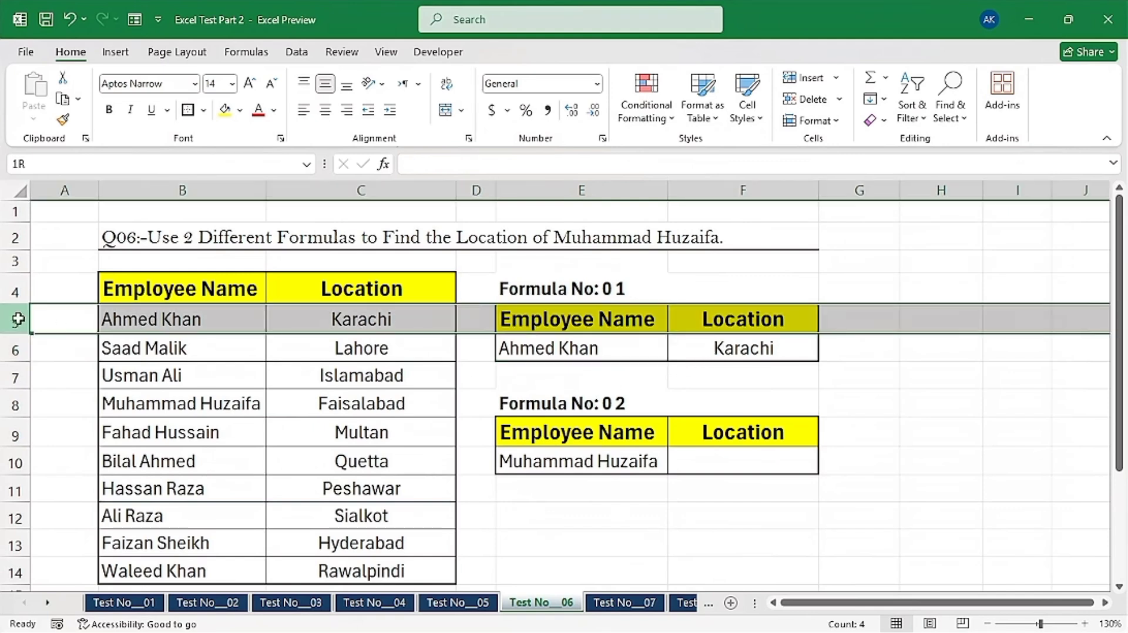
pyautogui.click(369, 322)
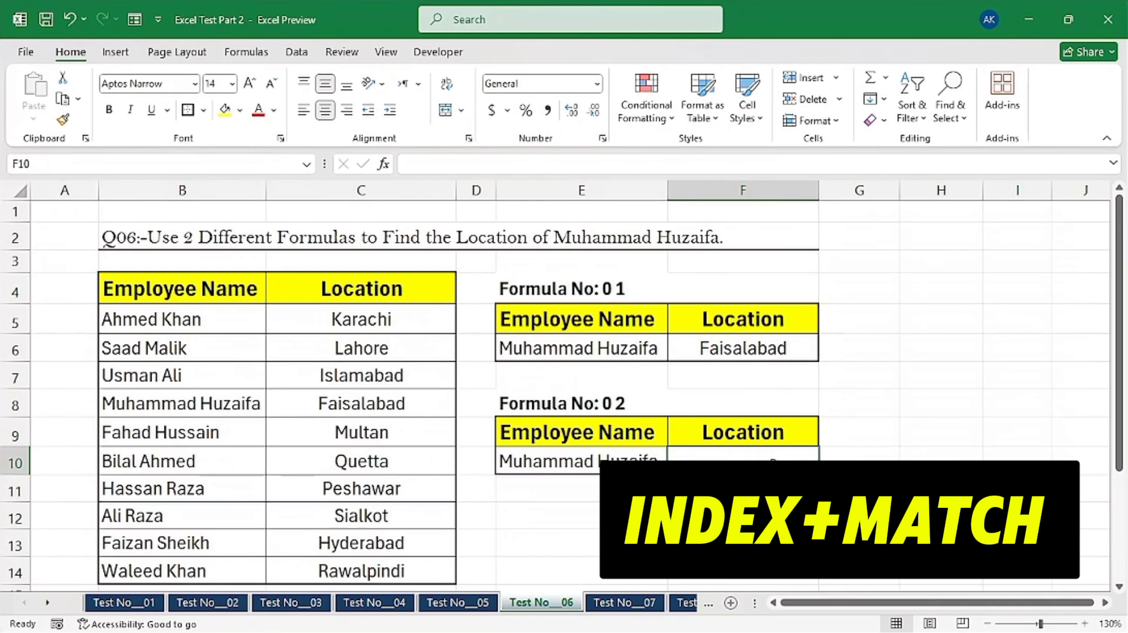
# Enter =INDEX(C4:C14,MATCH(E10,B4:B14,0)) in F10 to find the employee's location with an exact match.
pyautogui.write('=')
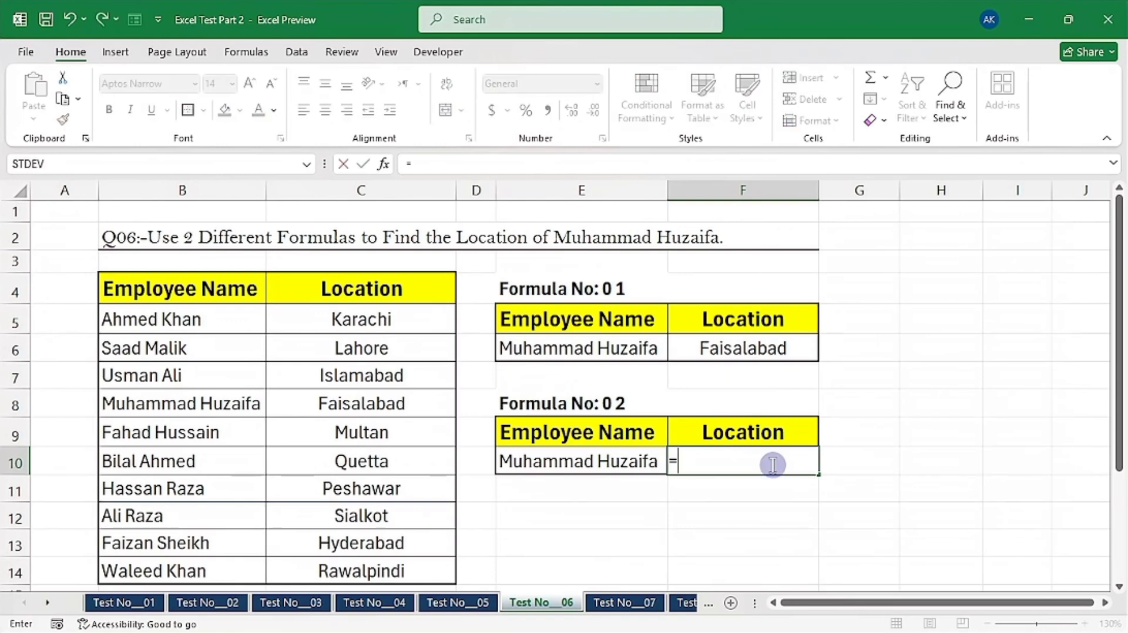
pyautogui.write('index')
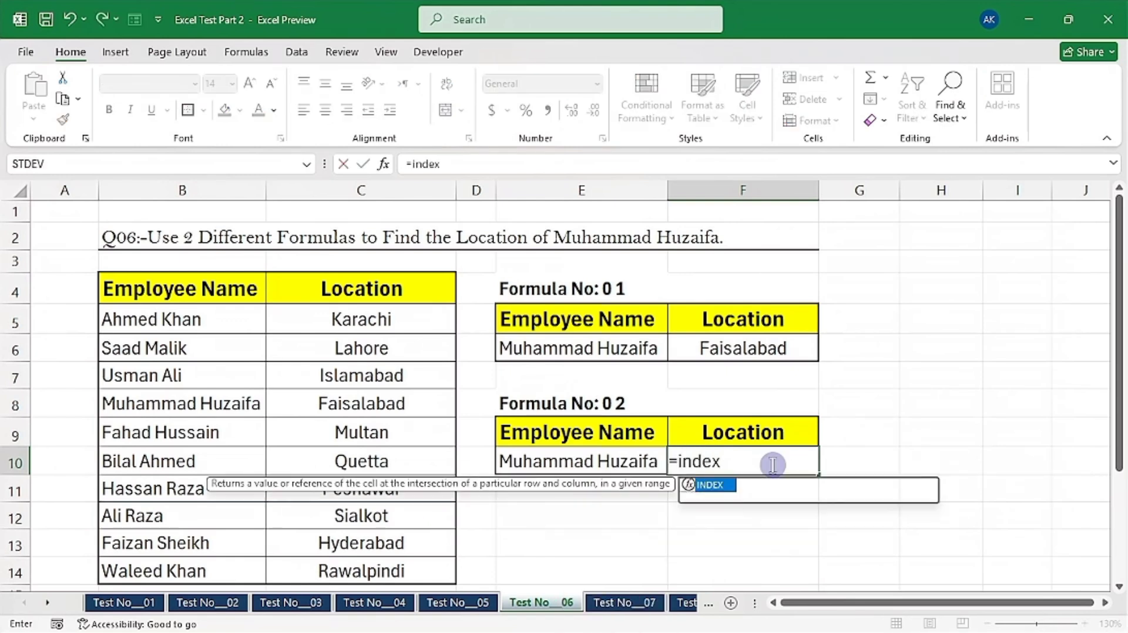
pyautogui.press('Tab')
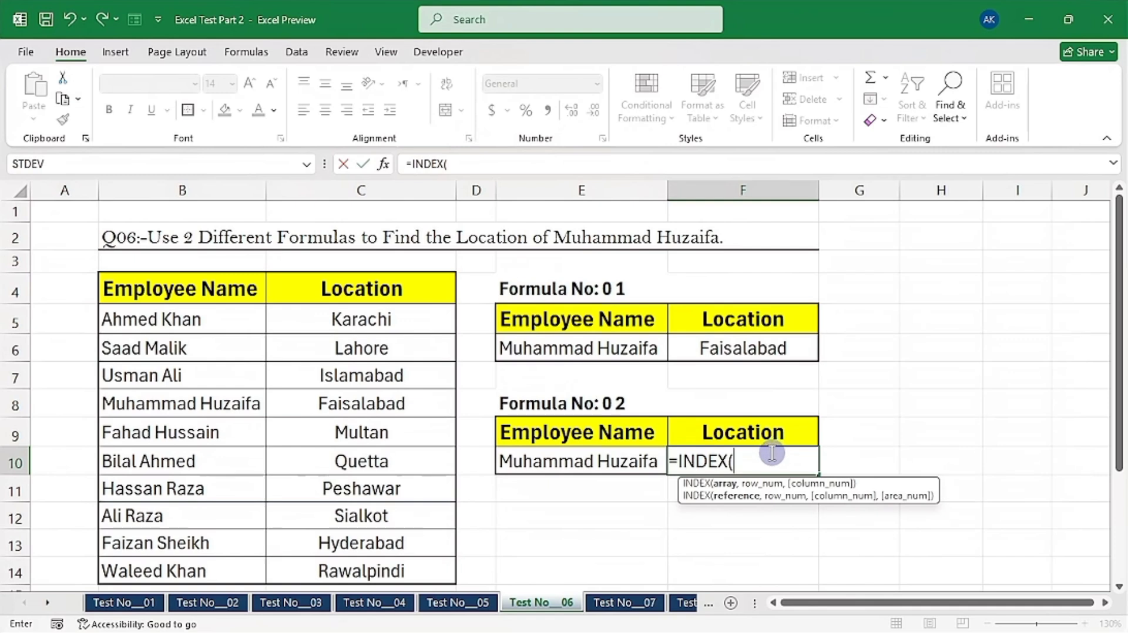
pyautogui.moveTo(366, 291); pyautogui.dragTo(372, 581)
pyautogui.write(',')
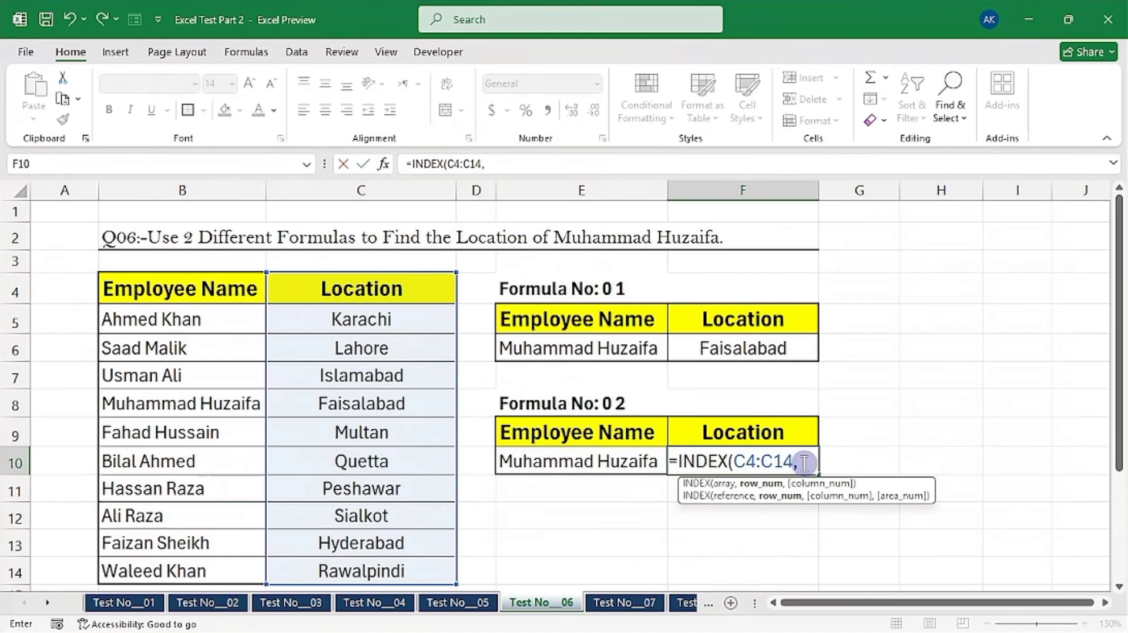
pyautogui.write('Match')
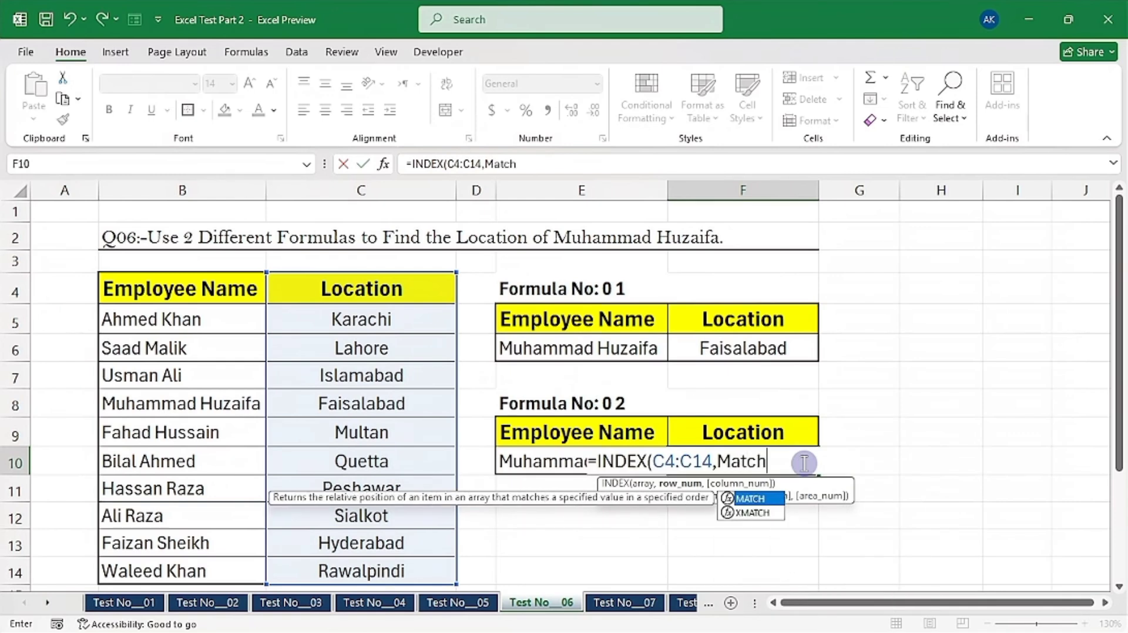
pyautogui.press('Tab')
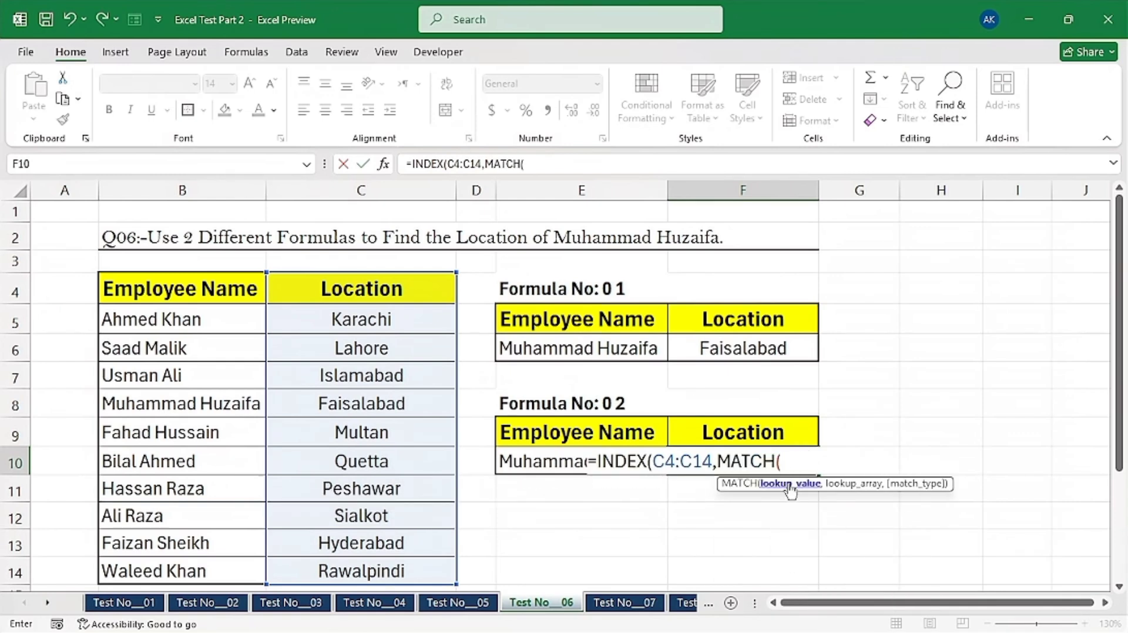
pyautogui.click(538, 461)
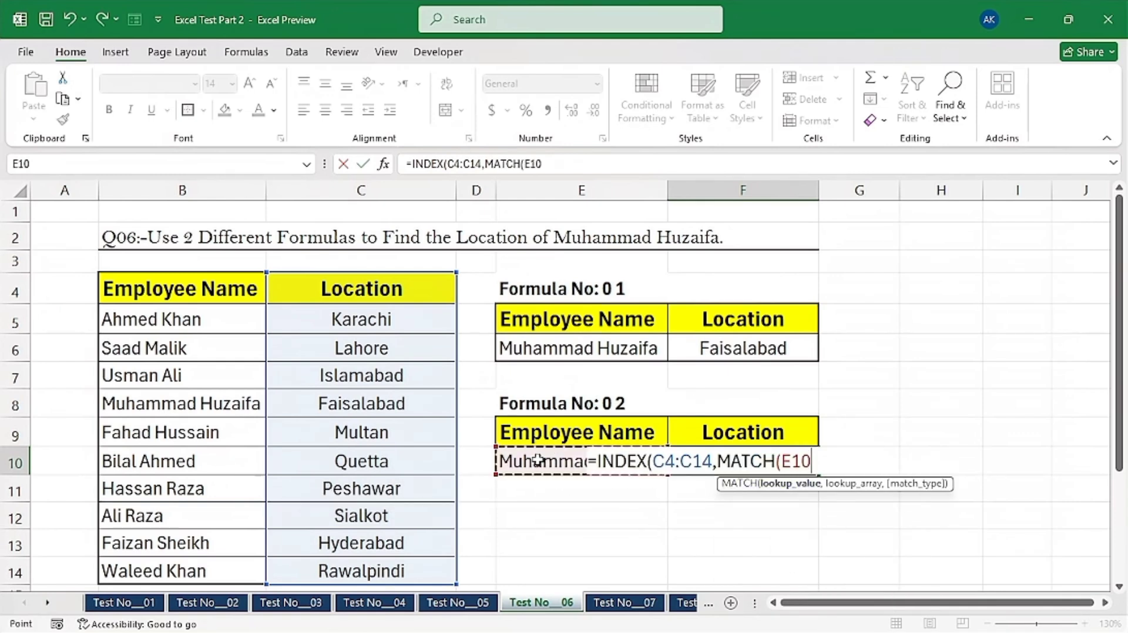
pyautogui.write(',')
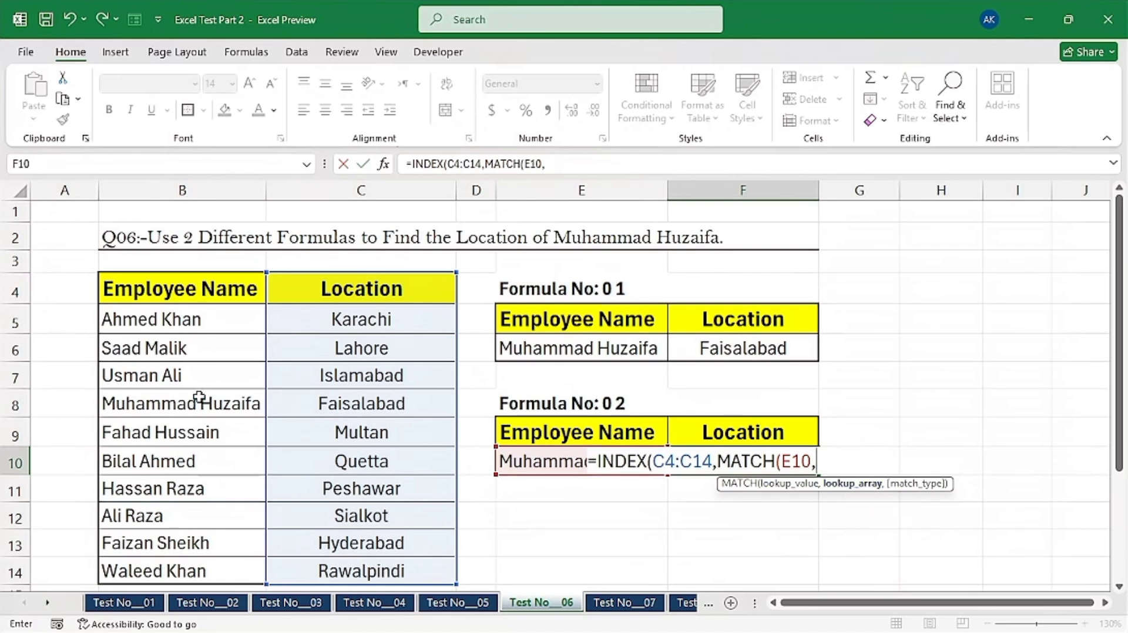
pyautogui.moveTo(207, 286); pyautogui.dragTo(211, 567)
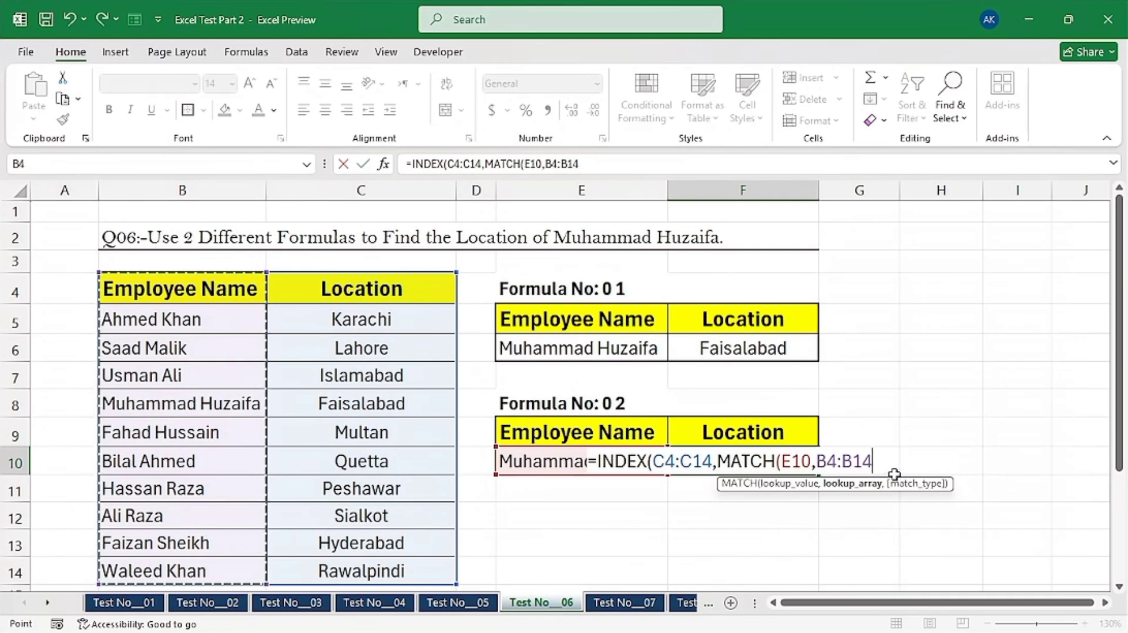
pyautogui.write(',0')
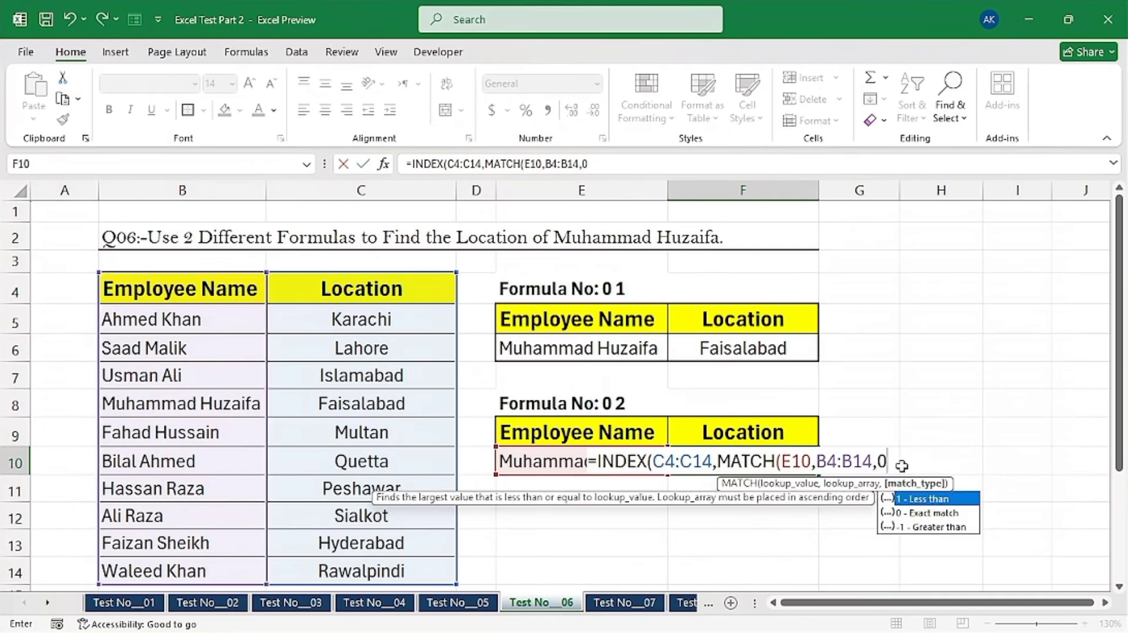
pyautogui.write('))')
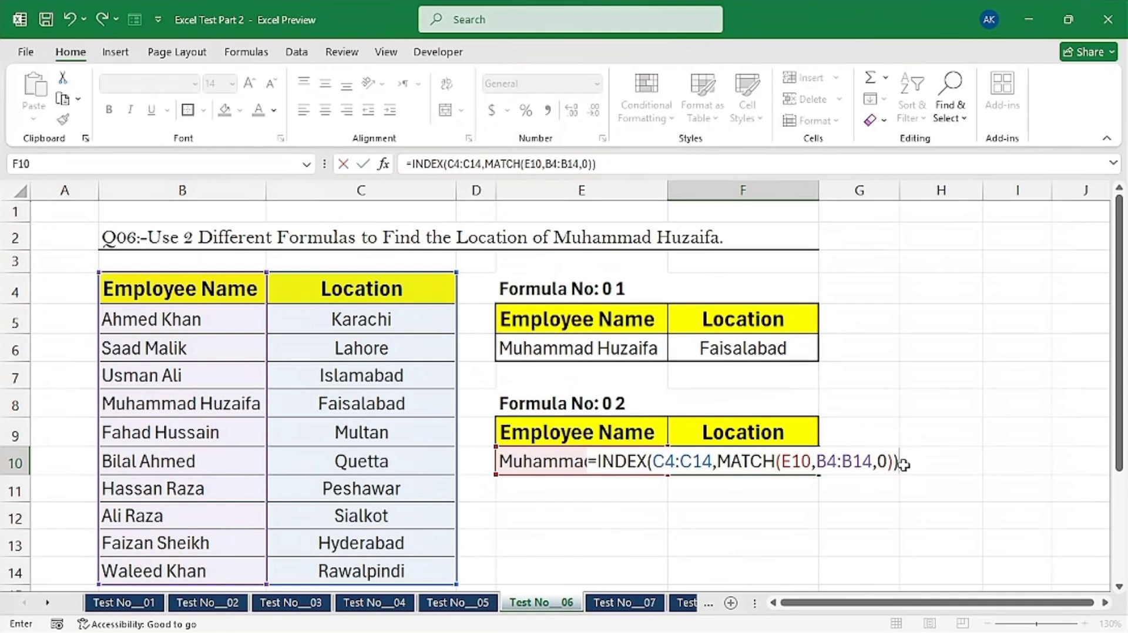
pyautogui.press('Return')
pyautogui.click(750, 458)
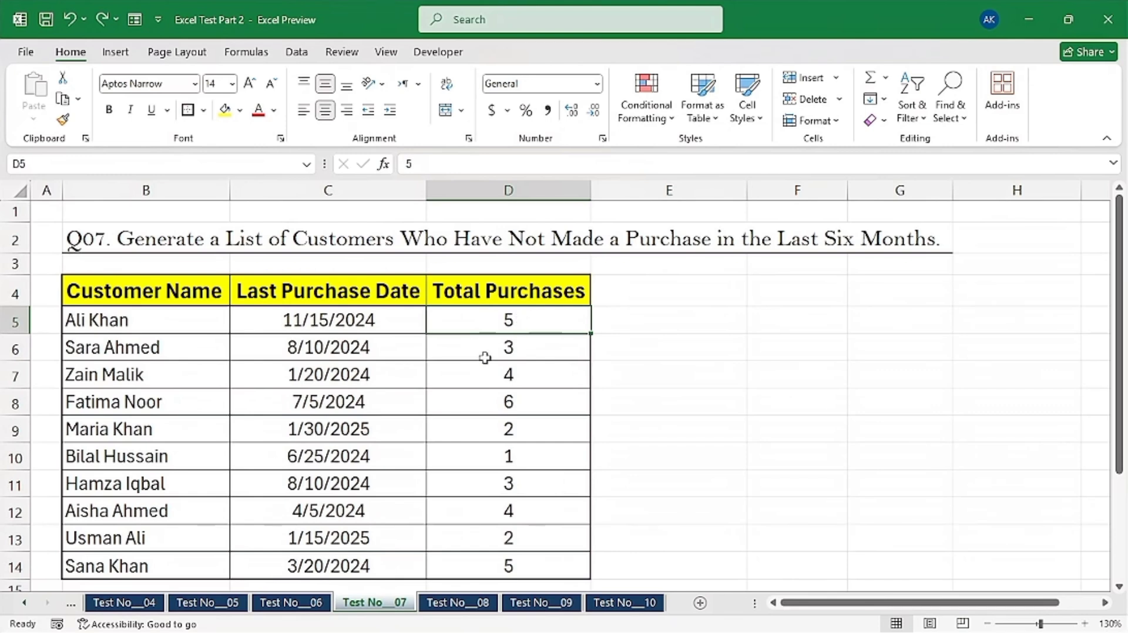
# Add the header Last Six Month in E4 on the Test No__07 sheet and copy the Total Purchases header's formatting onto it.
pyautogui.click(649, 299)
pyautogui.write('Las')
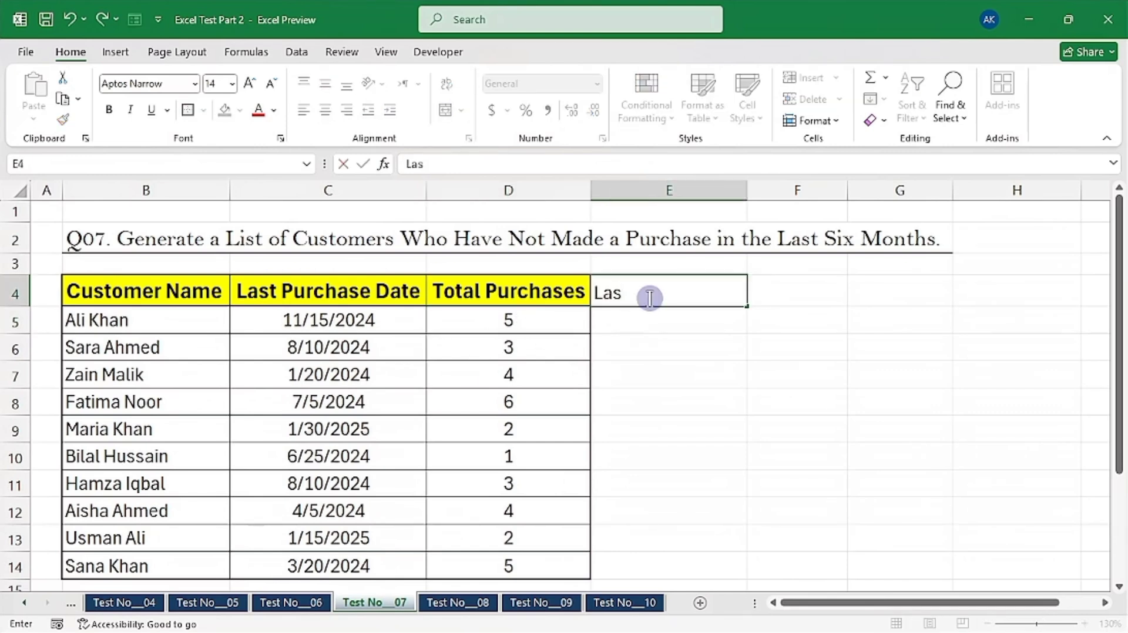
pyautogui.write('t Six Month')
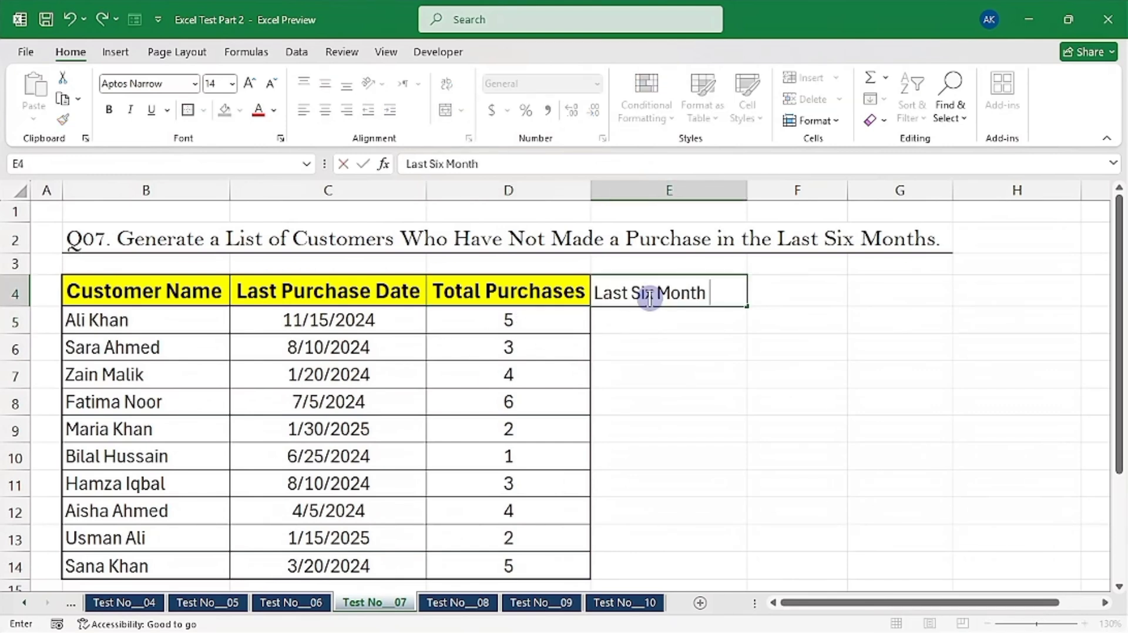
pyautogui.hotkey('ctrl', 'Return')
pyautogui.click(530, 300)
pyautogui.click(63, 119)
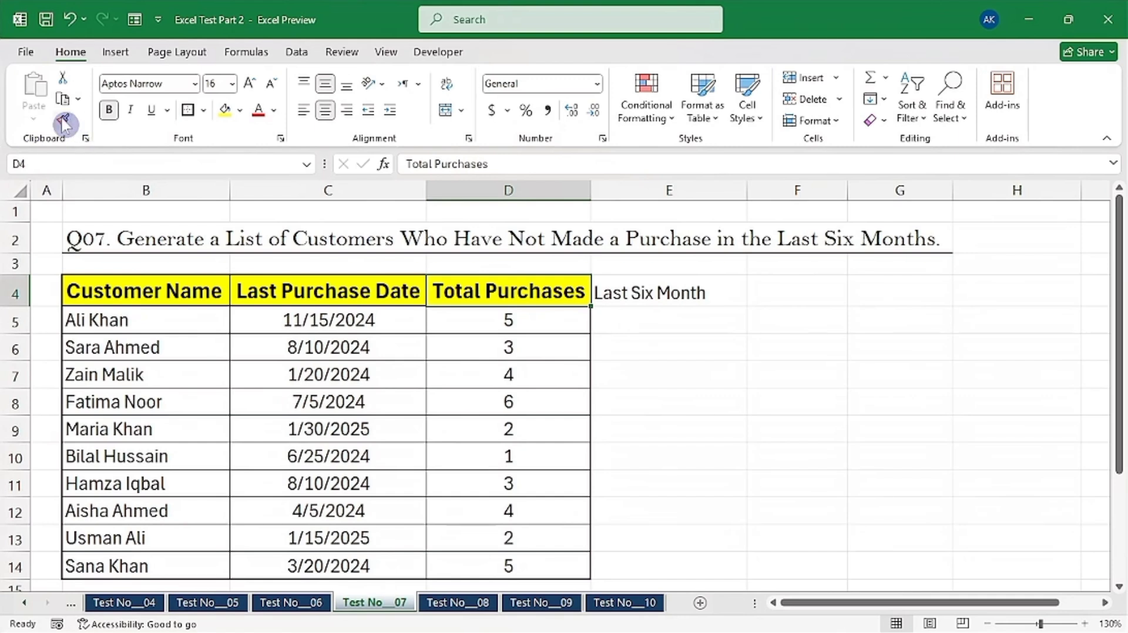
pyautogui.click(664, 292)
# Enter =IF(TODAY()-C5>180,"Not Purchased","Recently Purchased") in E5 to classify the first customer by last purchase date.
pyautogui.click(663, 320)
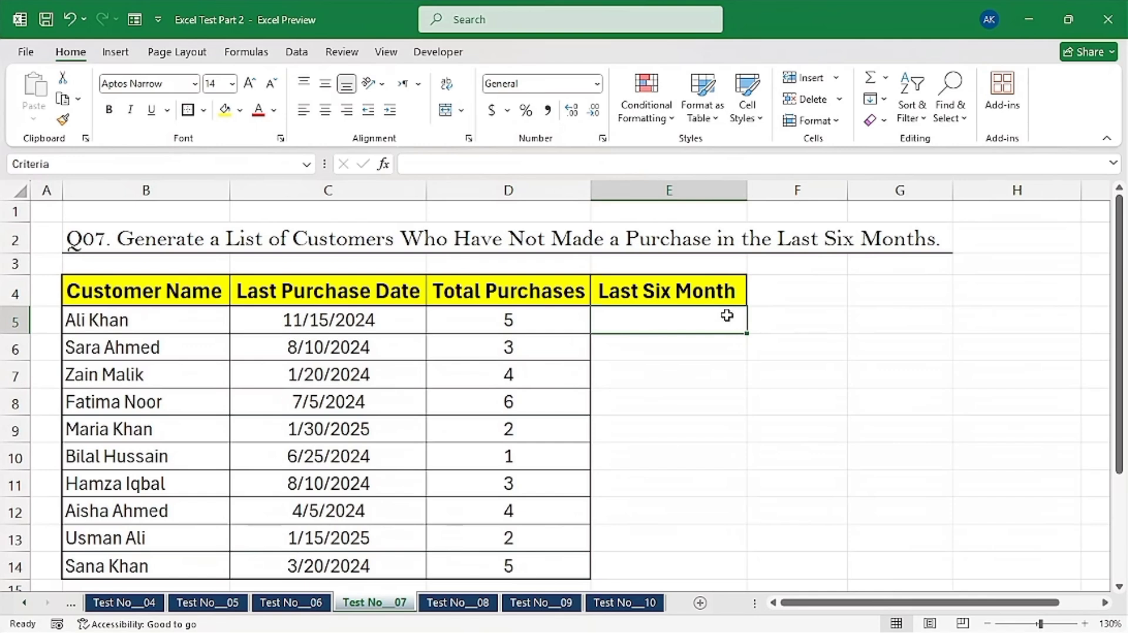
pyautogui.write('=if(')
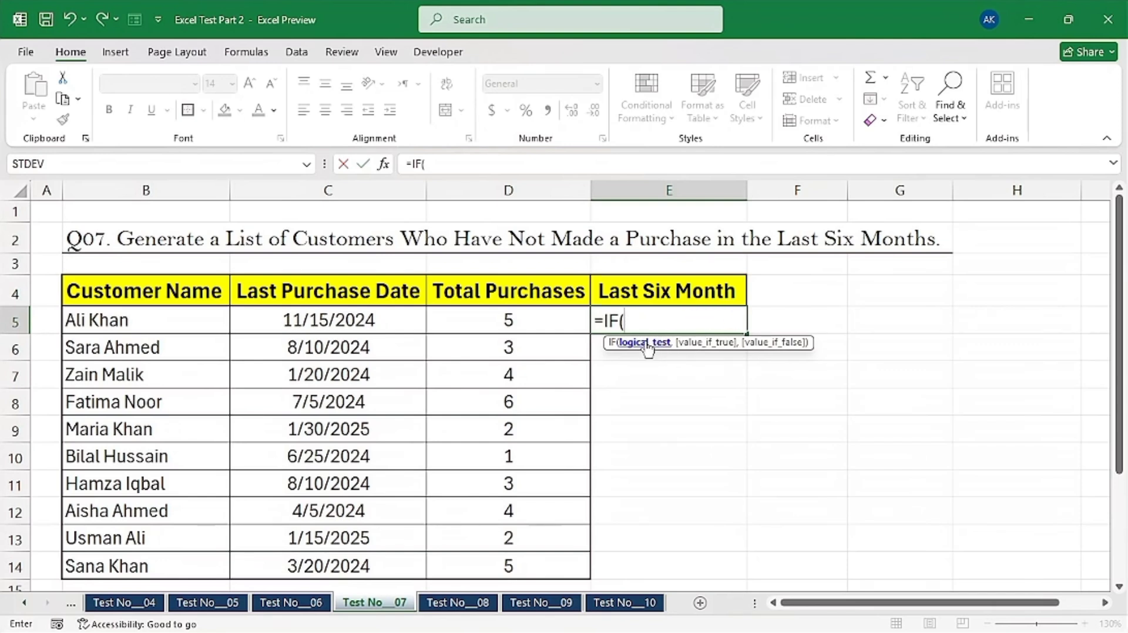
pyautogui.write('tod')
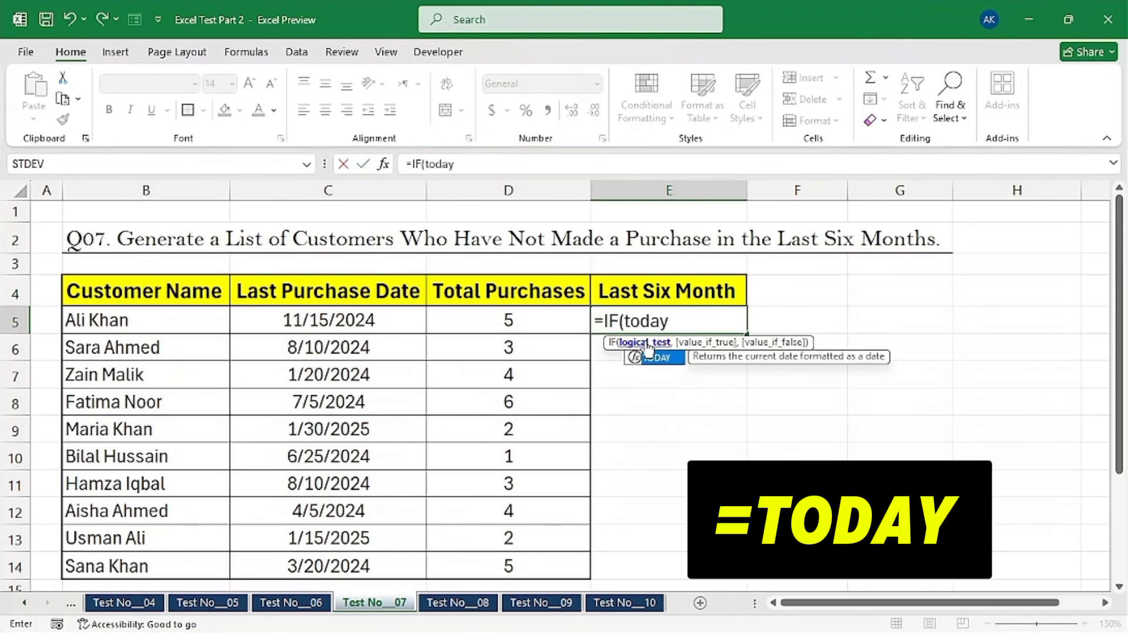
pyautogui.write('ay')
pyautogui.press('Tab')
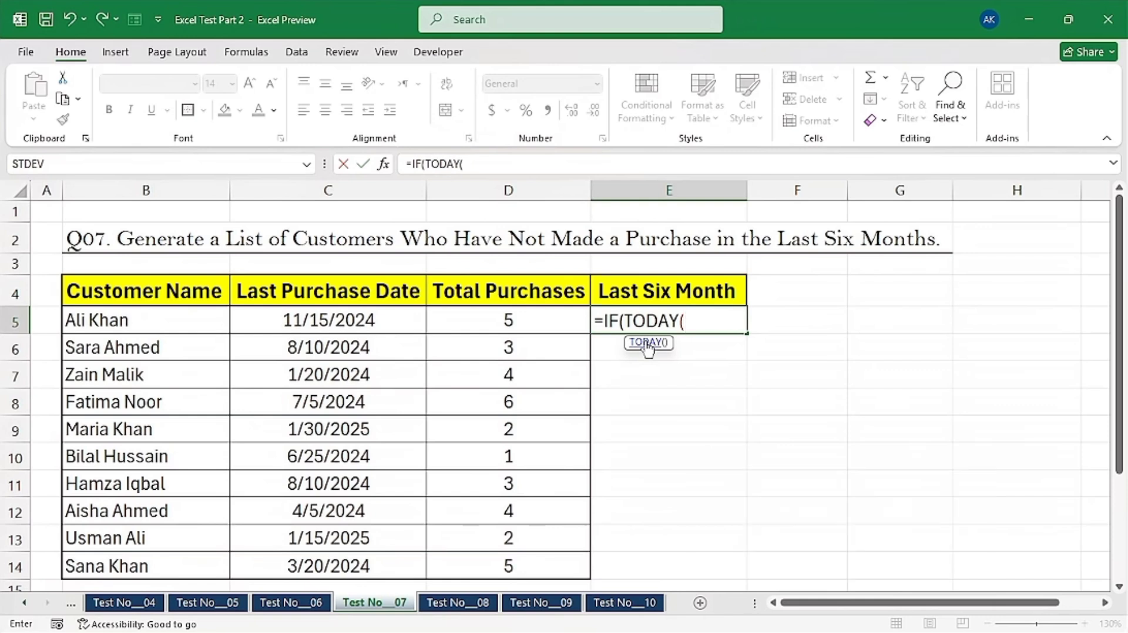
pyautogui.write(')')
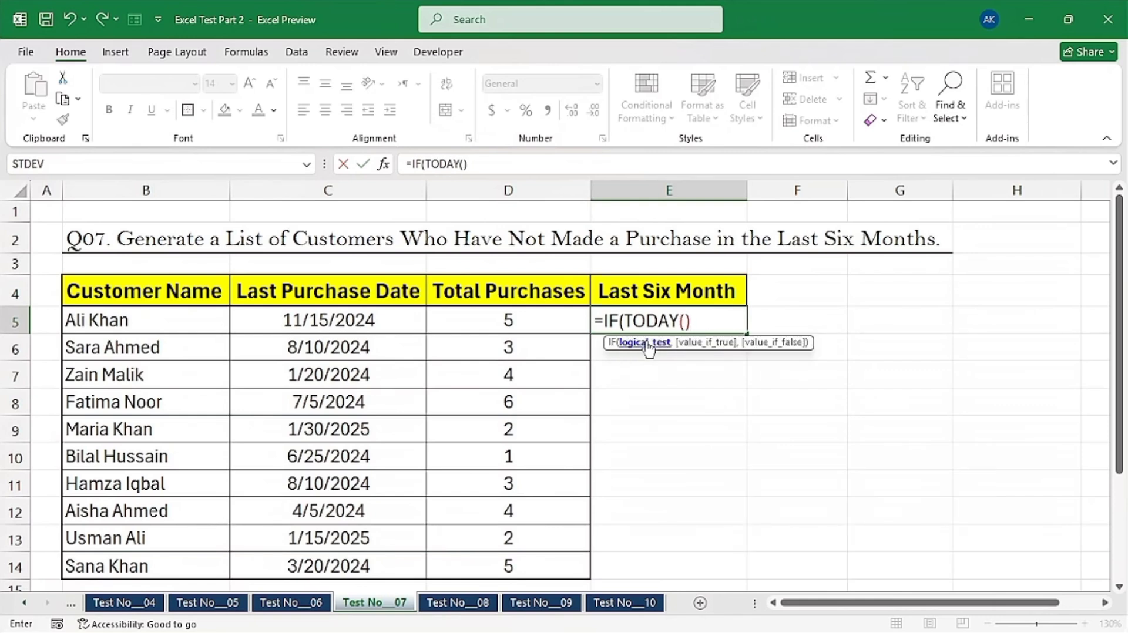
pyautogui.write('-')
pyautogui.click(294, 320)
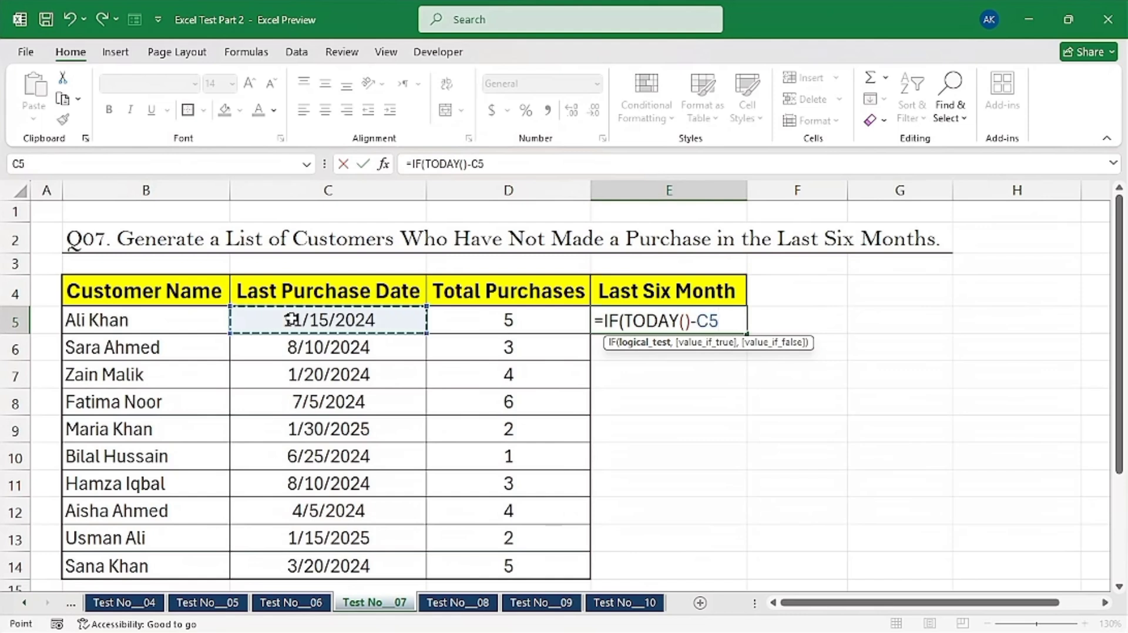
pyautogui.write('>1')
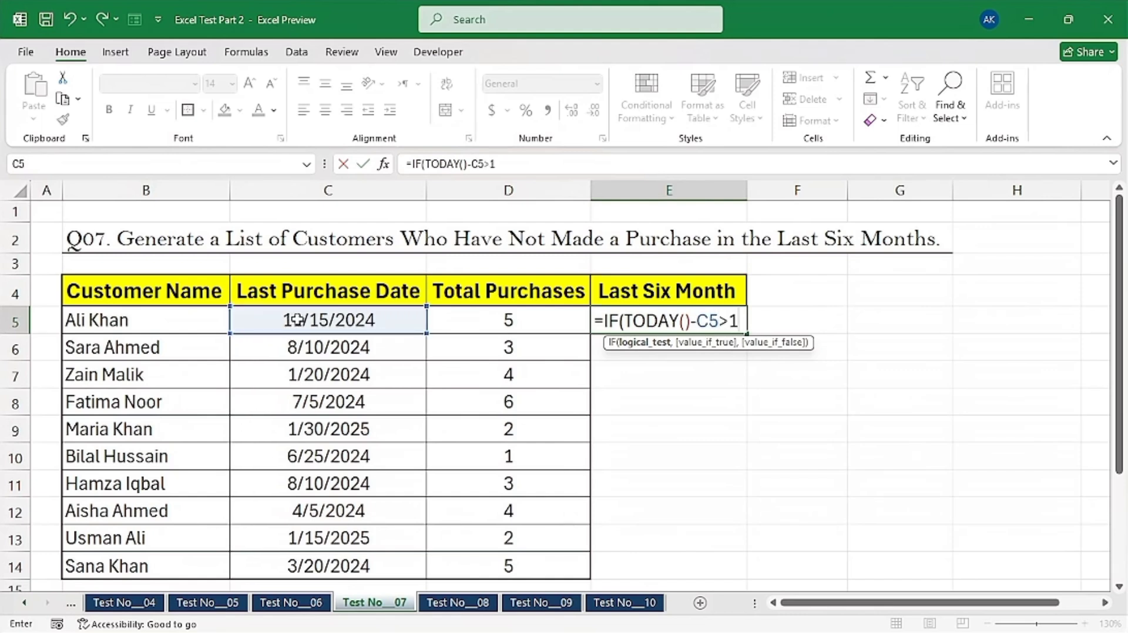
pyautogui.write('80')
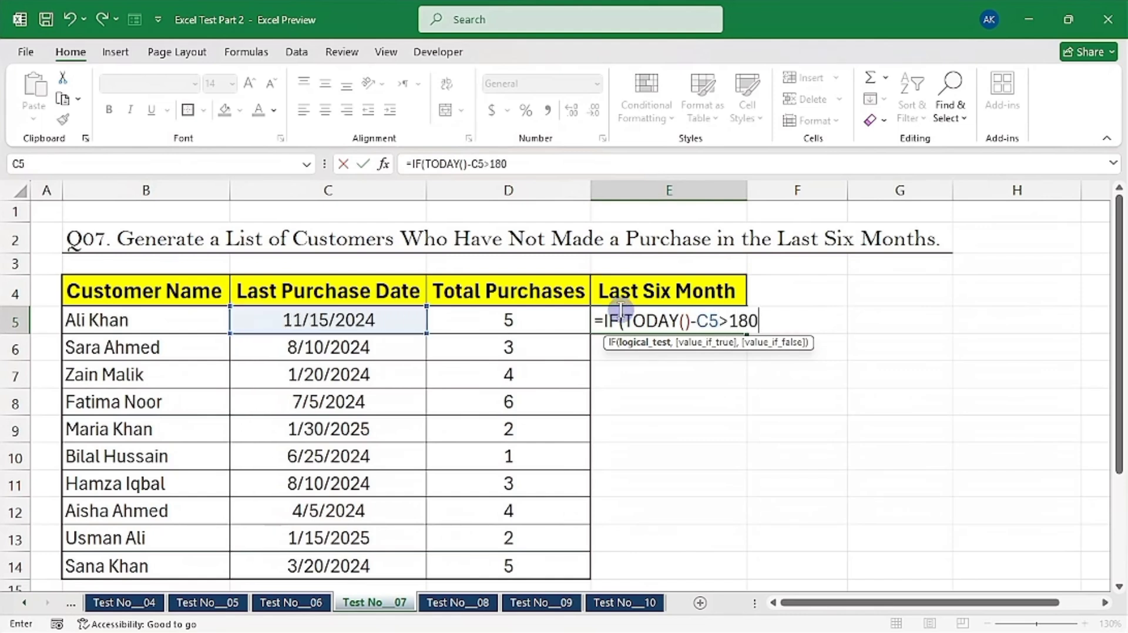
pyautogui.write(',')
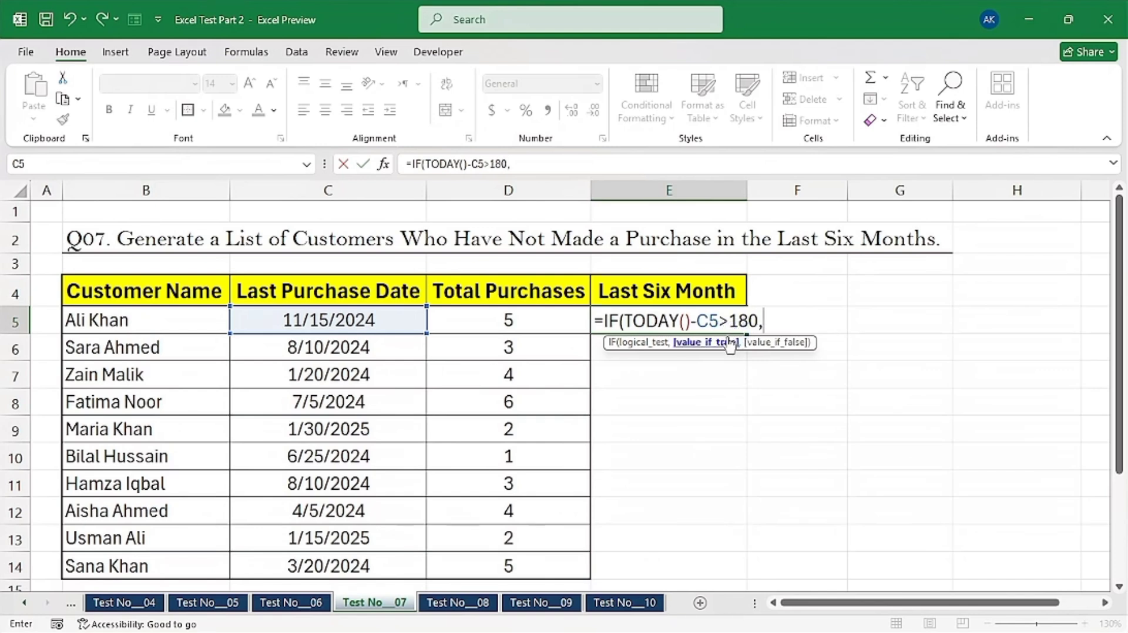
pyautogui.write('"Not Purch')
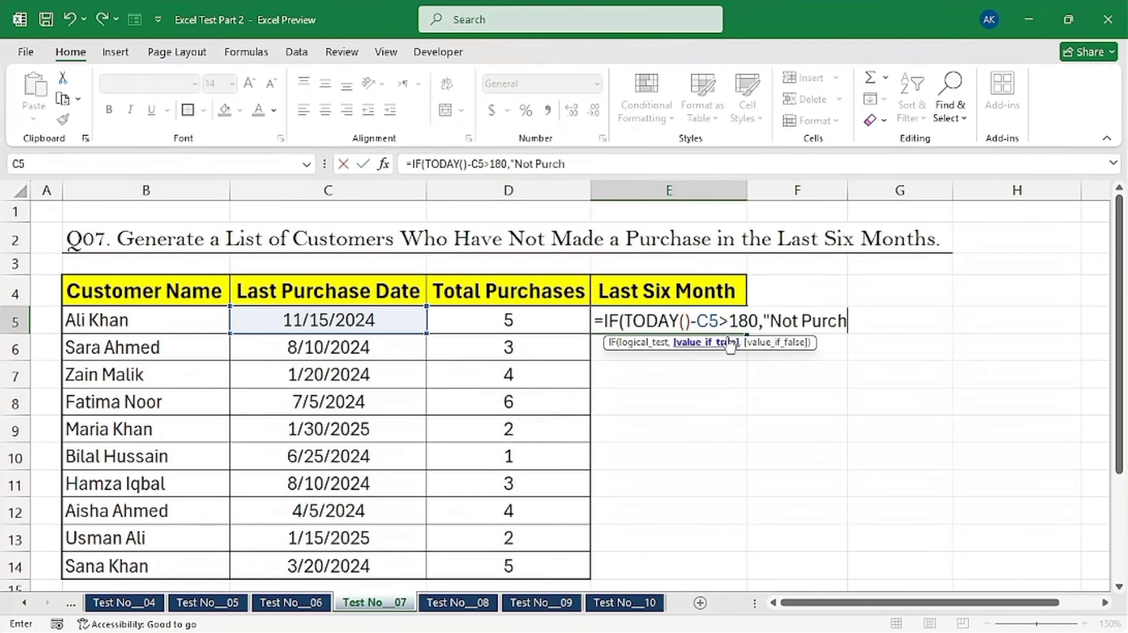
pyautogui.write('ased",')
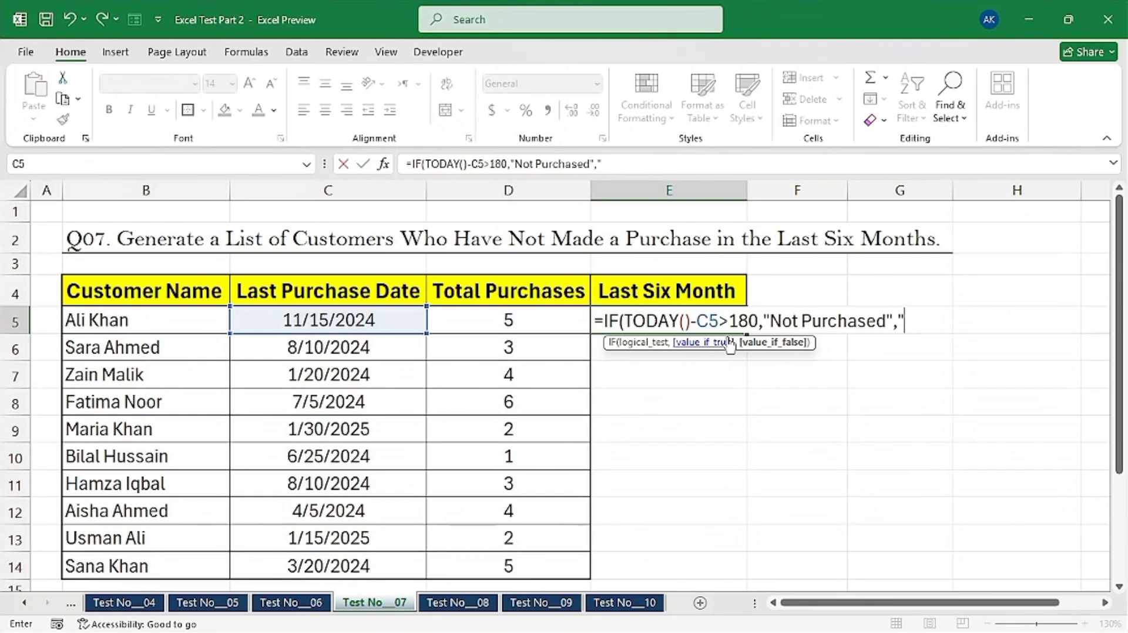
pyautogui.write('"Recently')
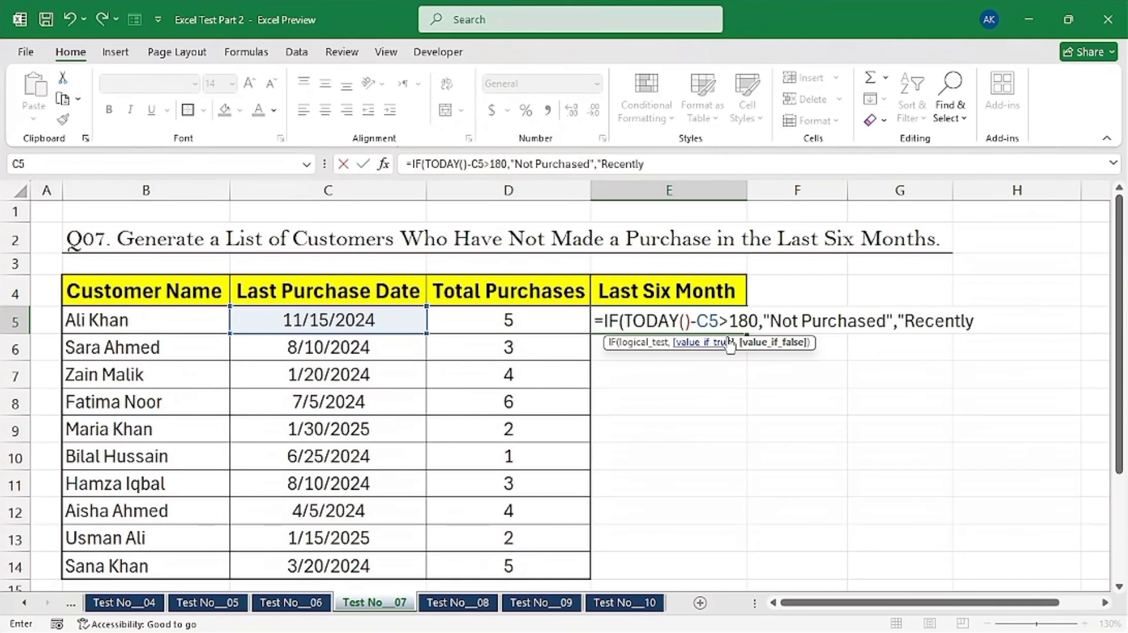
pyautogui.write(' Purchased')
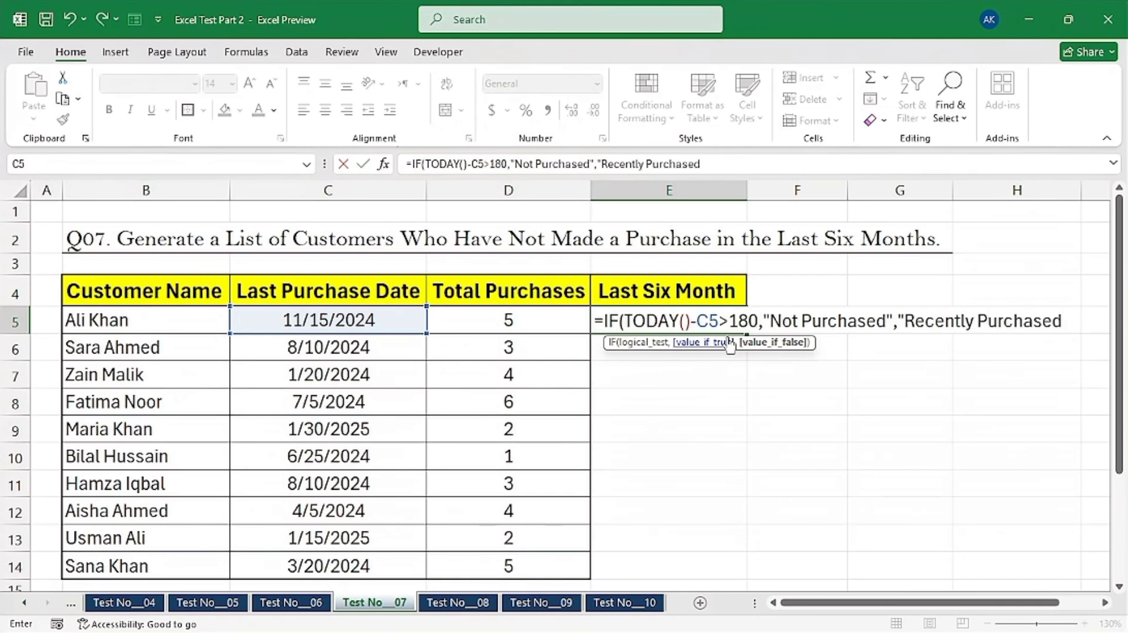
pyautogui.write('")')
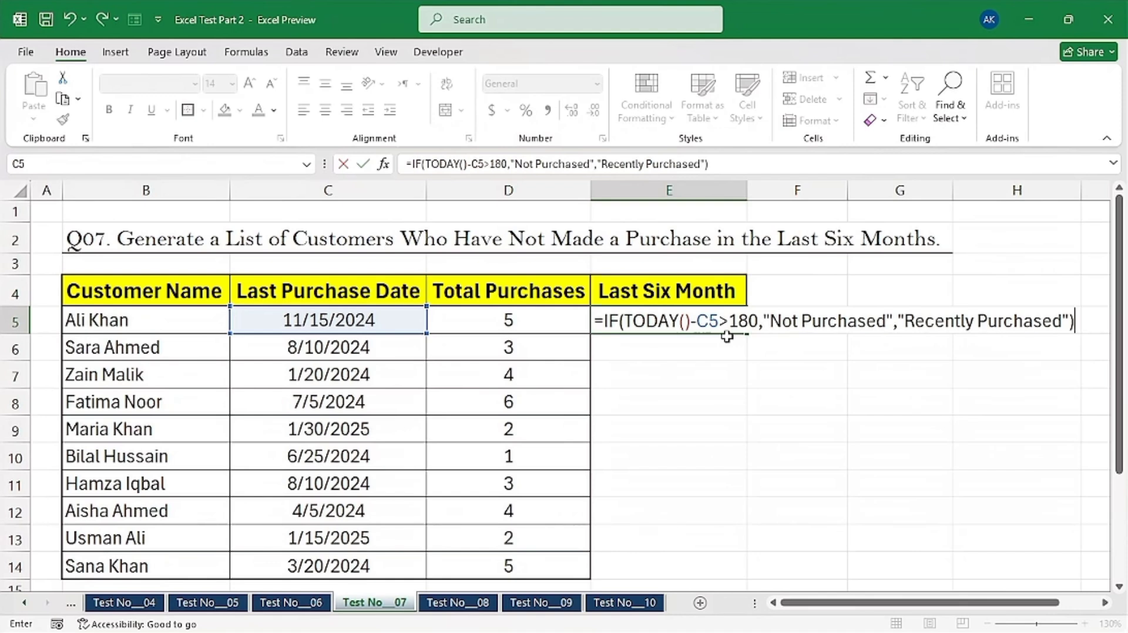
pyautogui.press('Return')
# Fill the purchase status formula from E5 down through E14 for all customers.
pyautogui.click(707, 328)
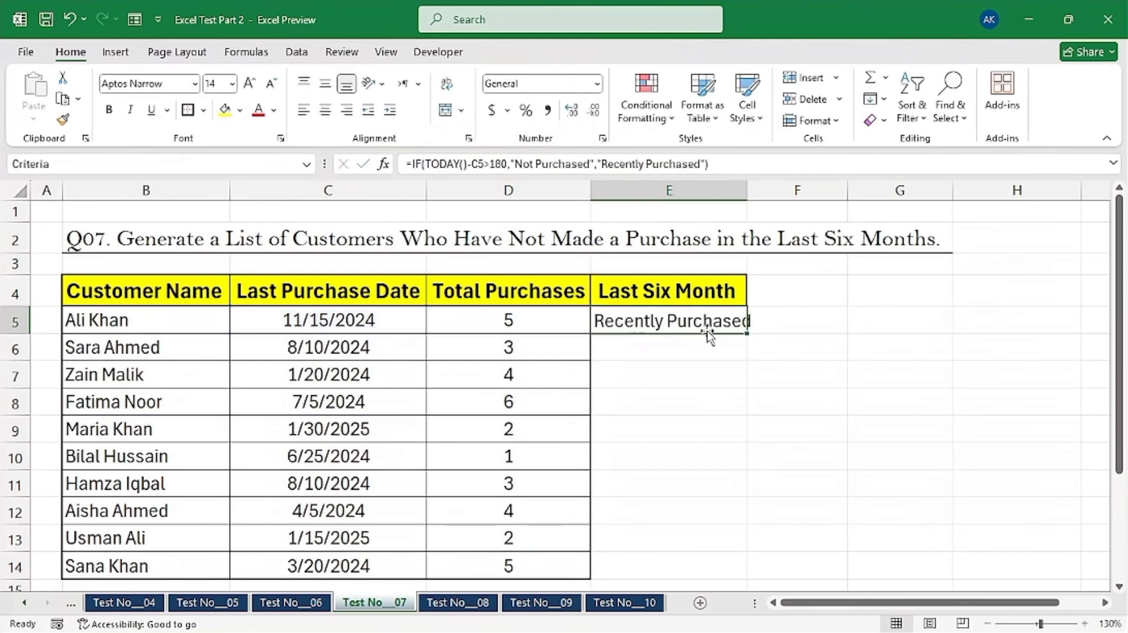
pyautogui.moveTo(750, 333); pyautogui.dragTo(745, 577)
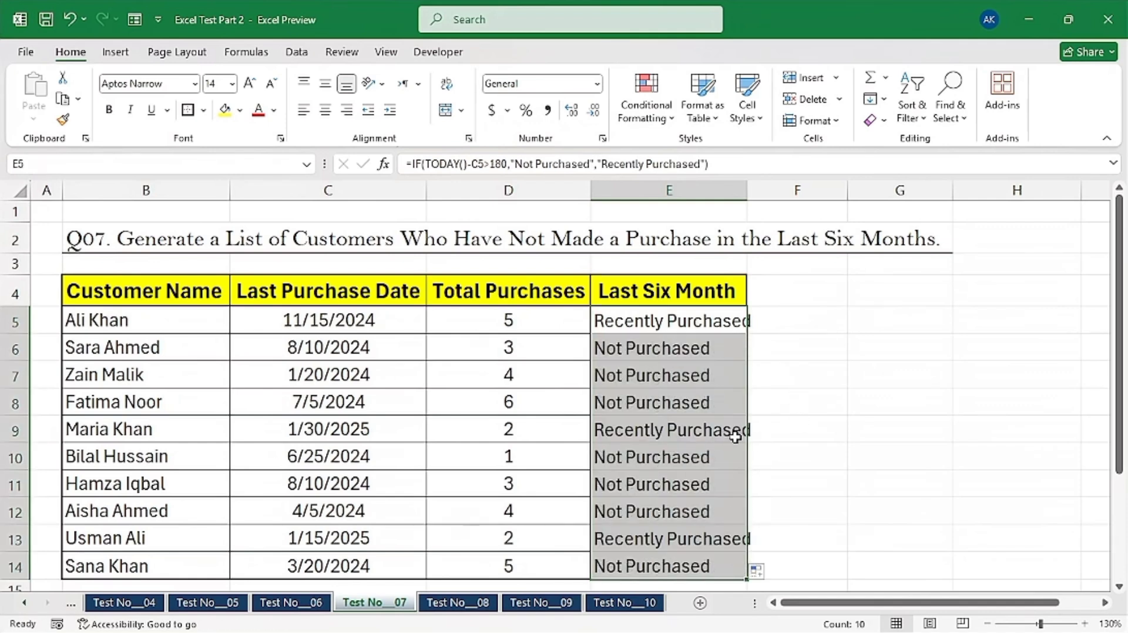
pyautogui.click(716, 455)
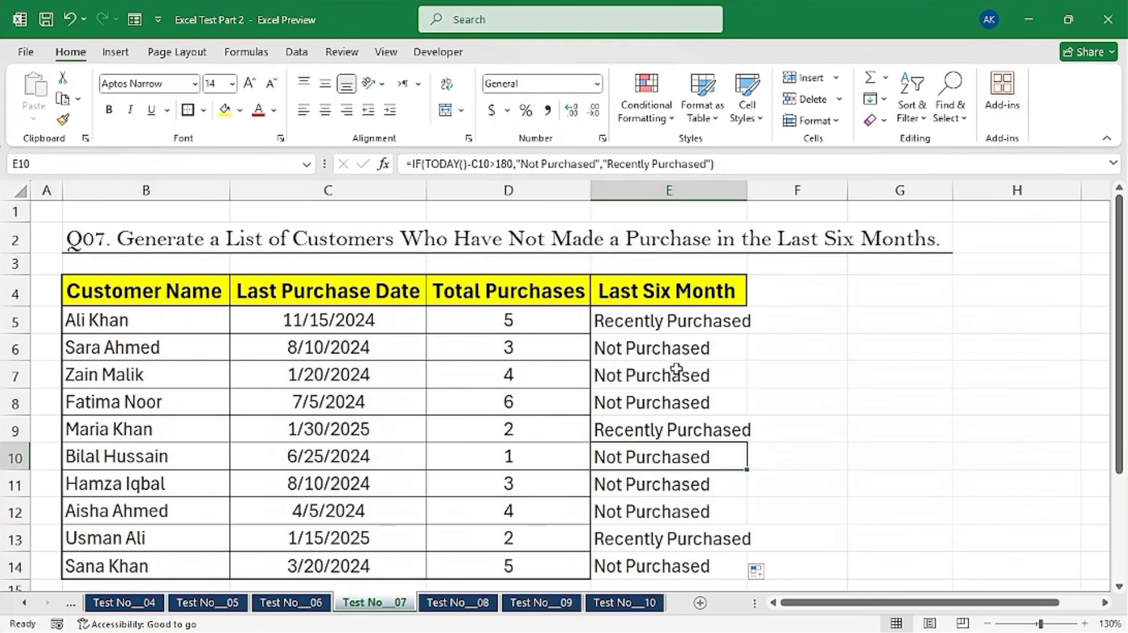
# Turn on filtering for the customer table in B4:E14 on the Test No__07 sheet.
pyautogui.click(697, 296)
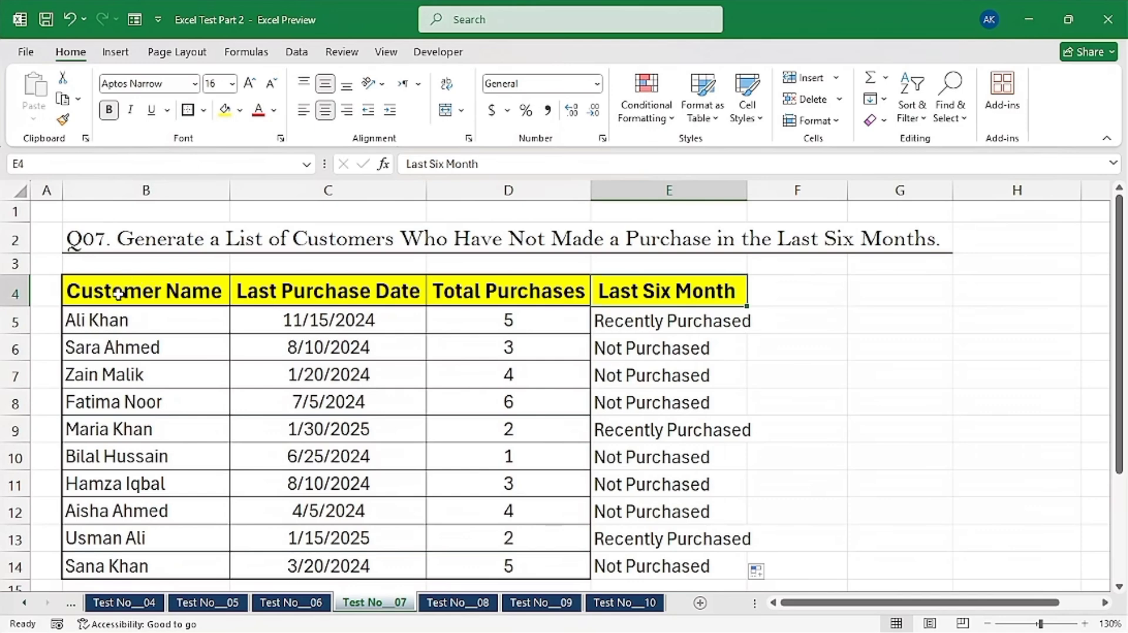
pyautogui.moveTo(118, 294); pyautogui.dragTo(697, 574)
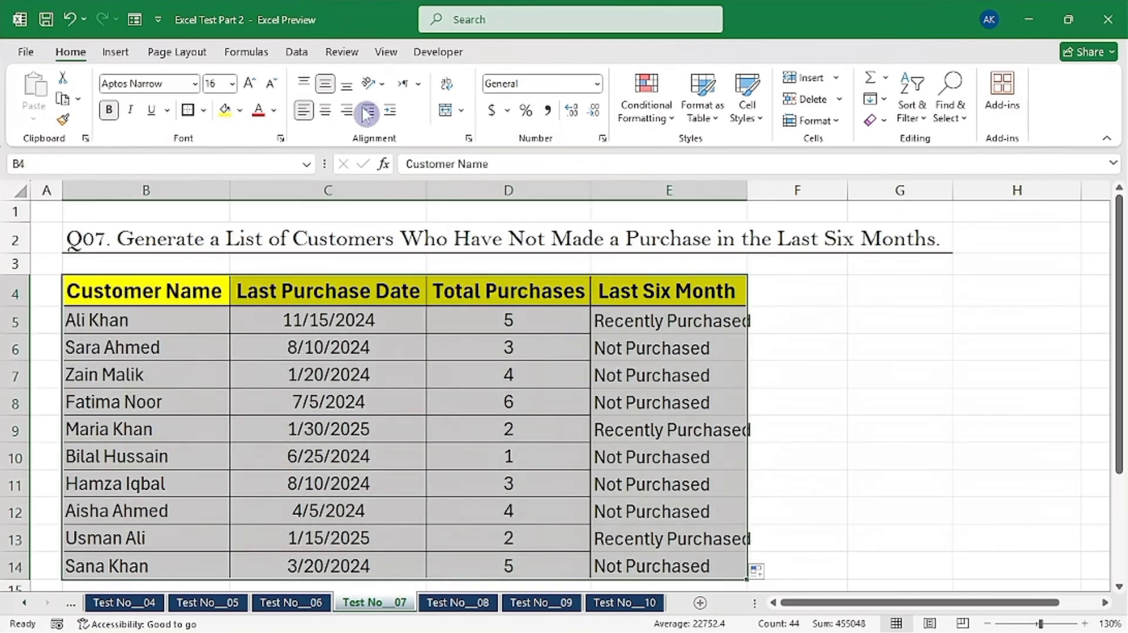
pyautogui.click(297, 52)
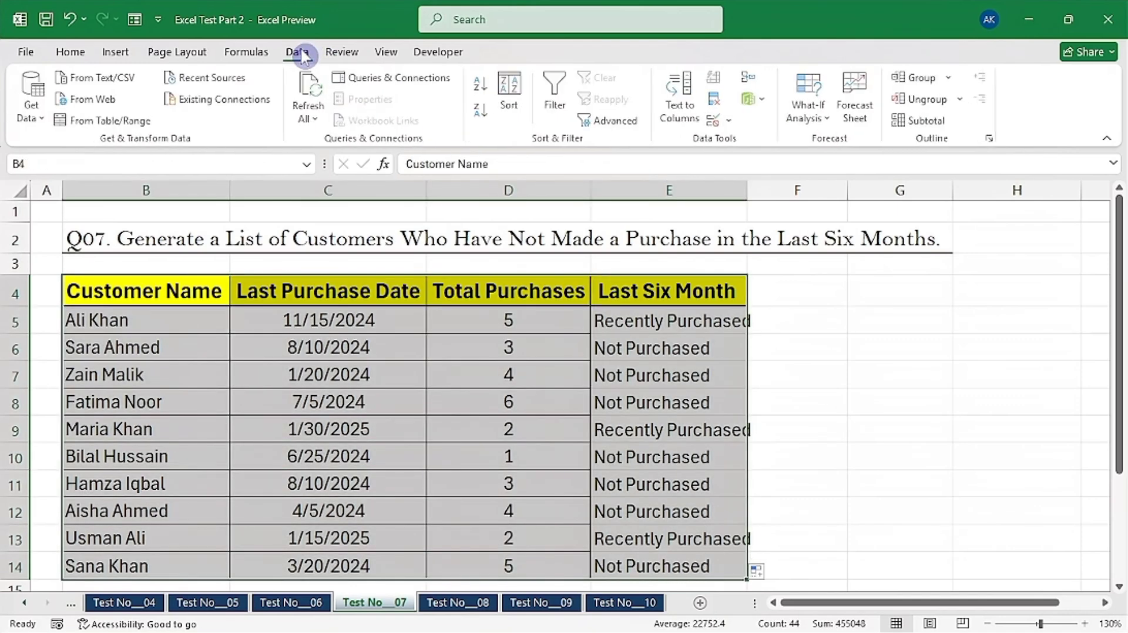
pyautogui.click(551, 106)
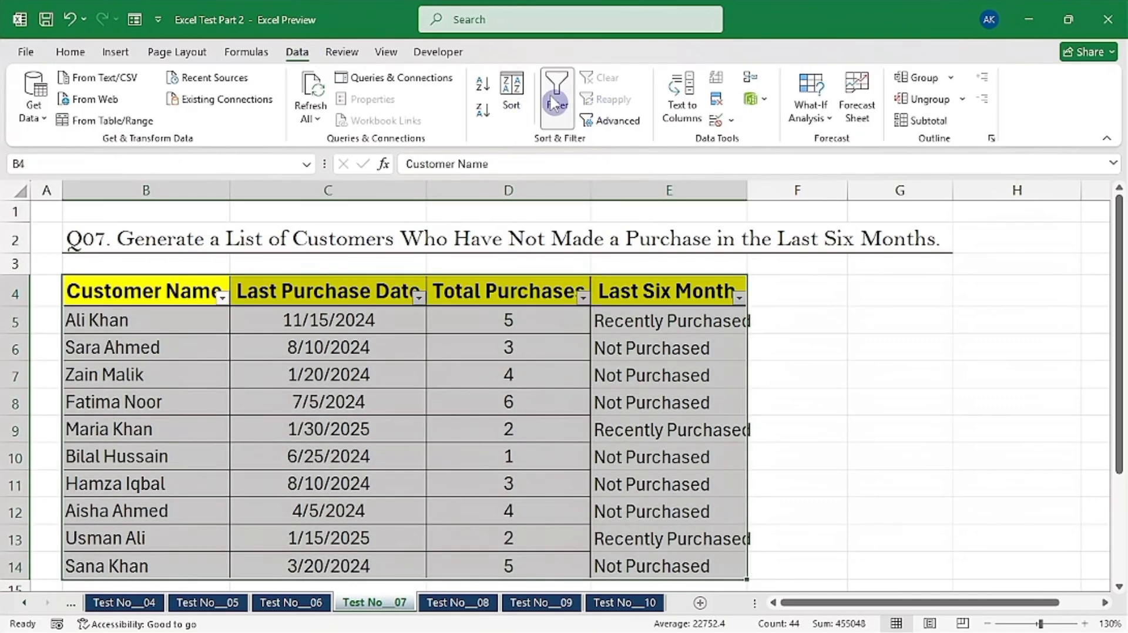
# Filter the Last Six Month column to show only the Not Purchased customers.
pyautogui.click(739, 300)
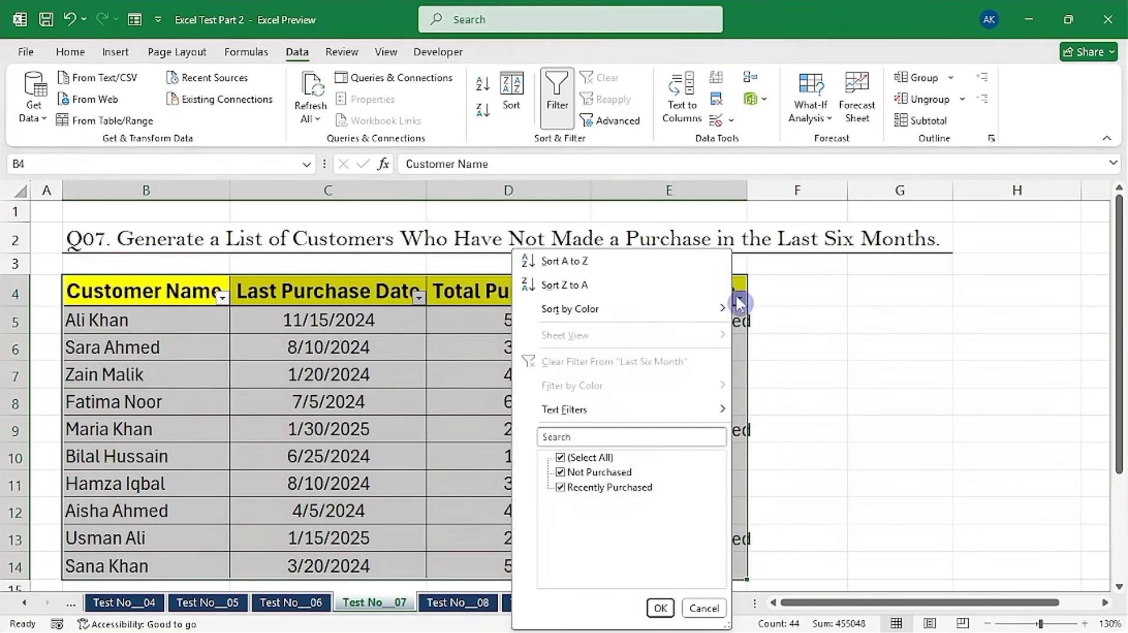
pyautogui.click(563, 458)
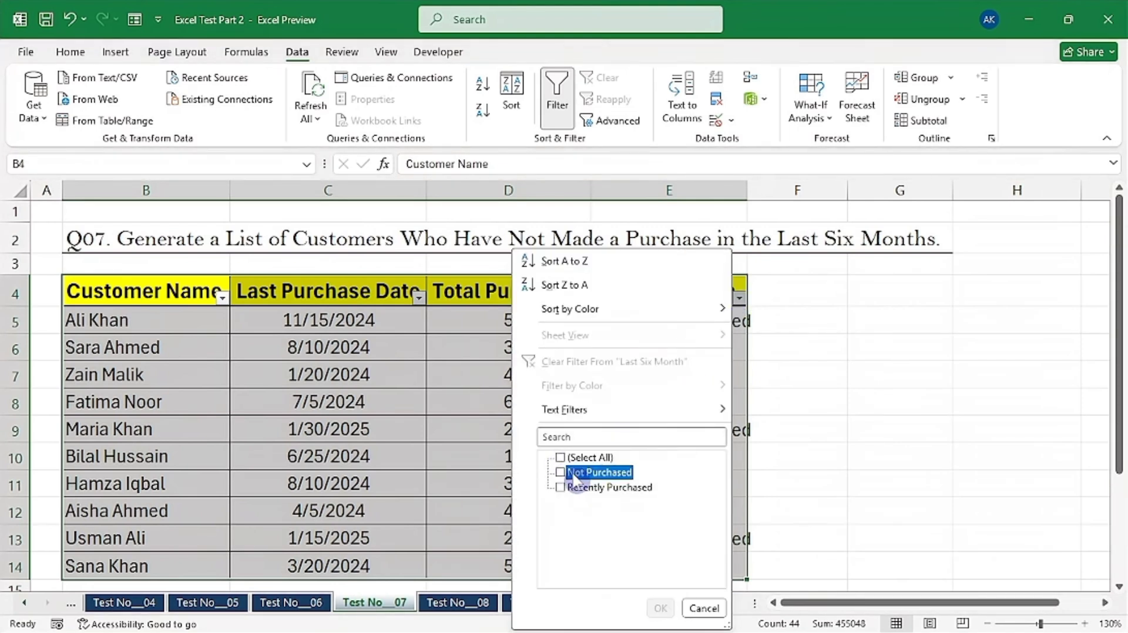
pyautogui.click(570, 474)
pyautogui.click(660, 607)
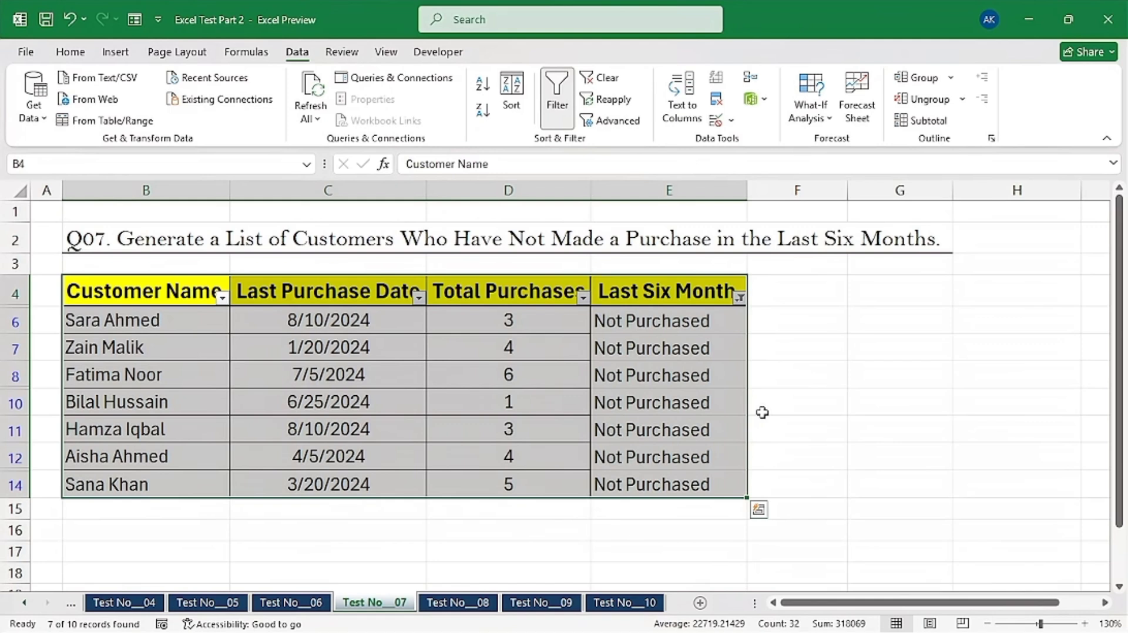
pyautogui.click(683, 364)
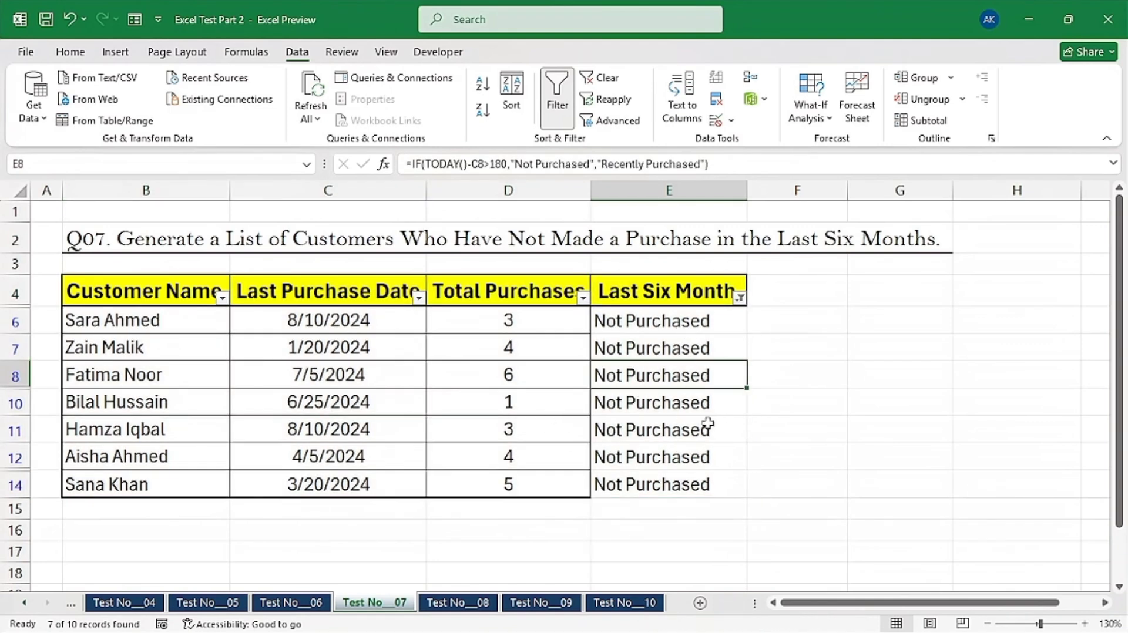
pyautogui.click(806, 390)
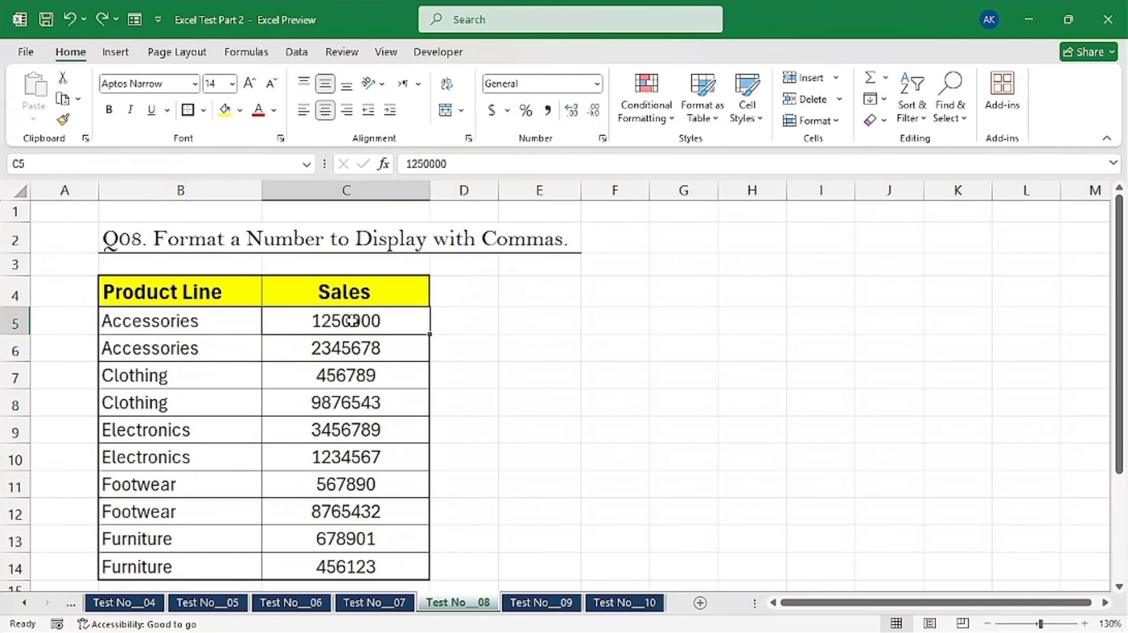
# Format the Sales values in C5:C14 on the Test No__08 sheet as Number with 0 decimal places and the 1000 separator.
pyautogui.moveTo(357, 321); pyautogui.dragTo(346, 566)
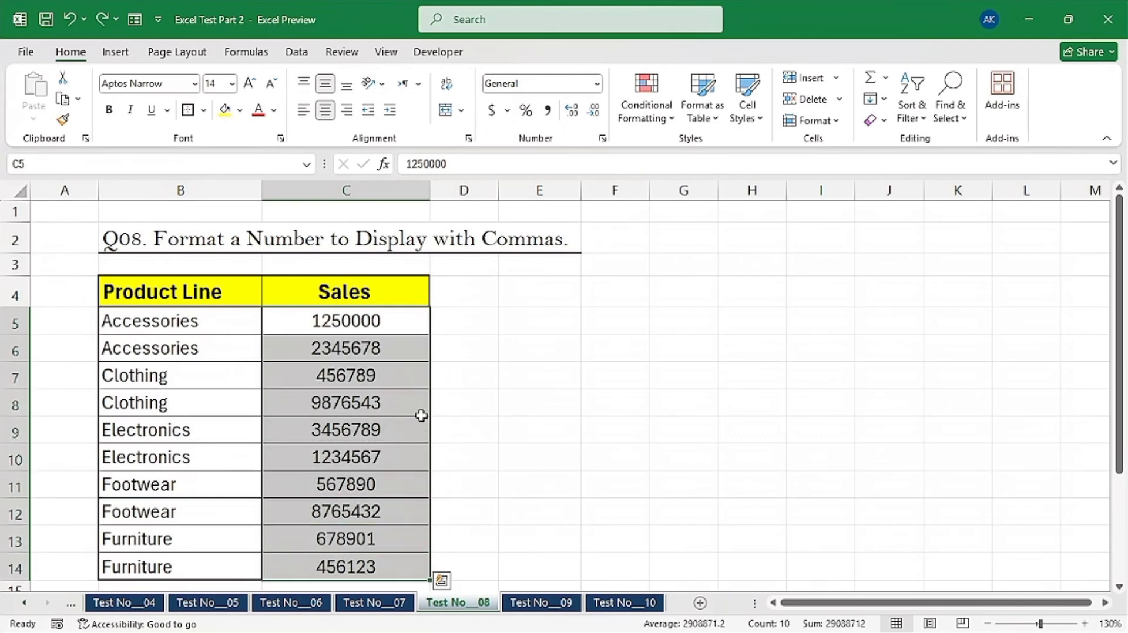
pyautogui.click(364, 321)
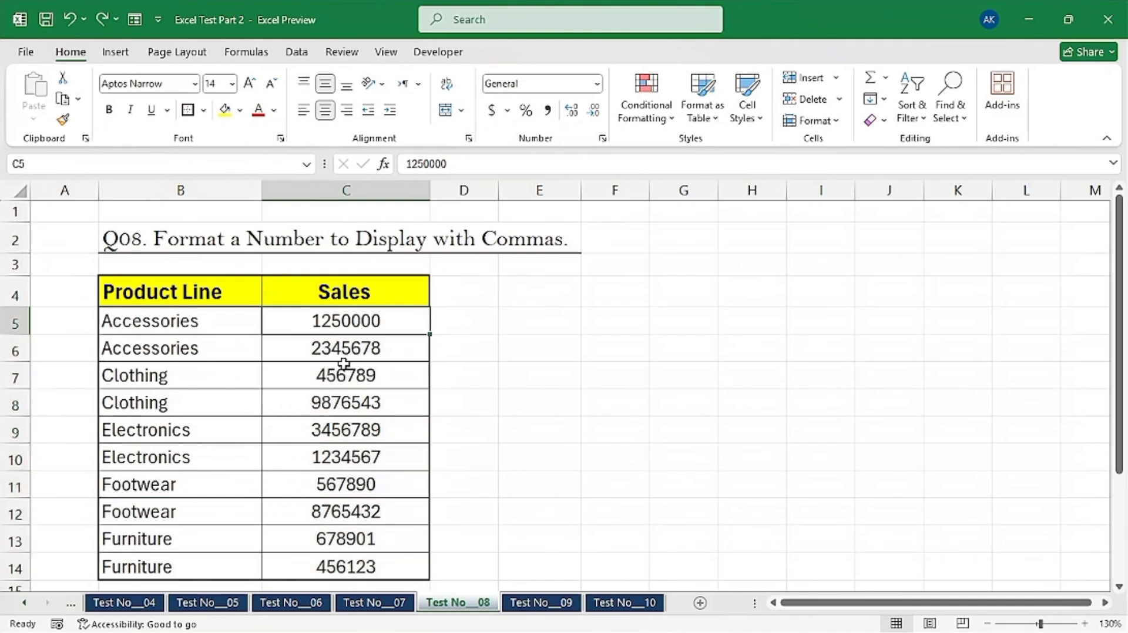
pyautogui.moveTo(355, 321); pyautogui.dragTo(359, 566)
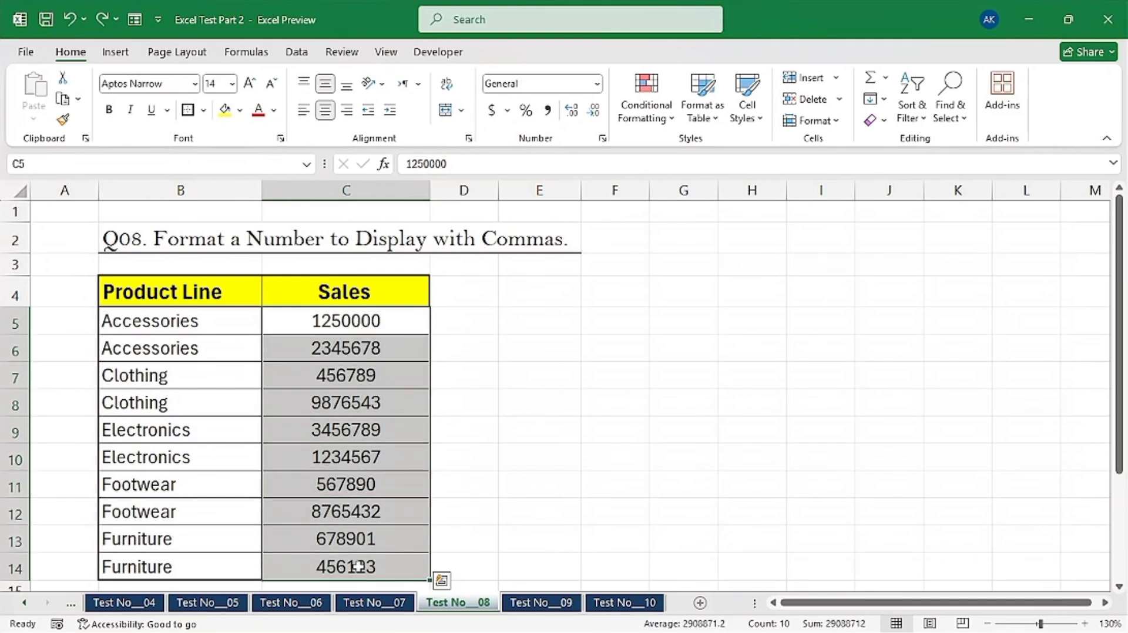
pyautogui.click(596, 83)
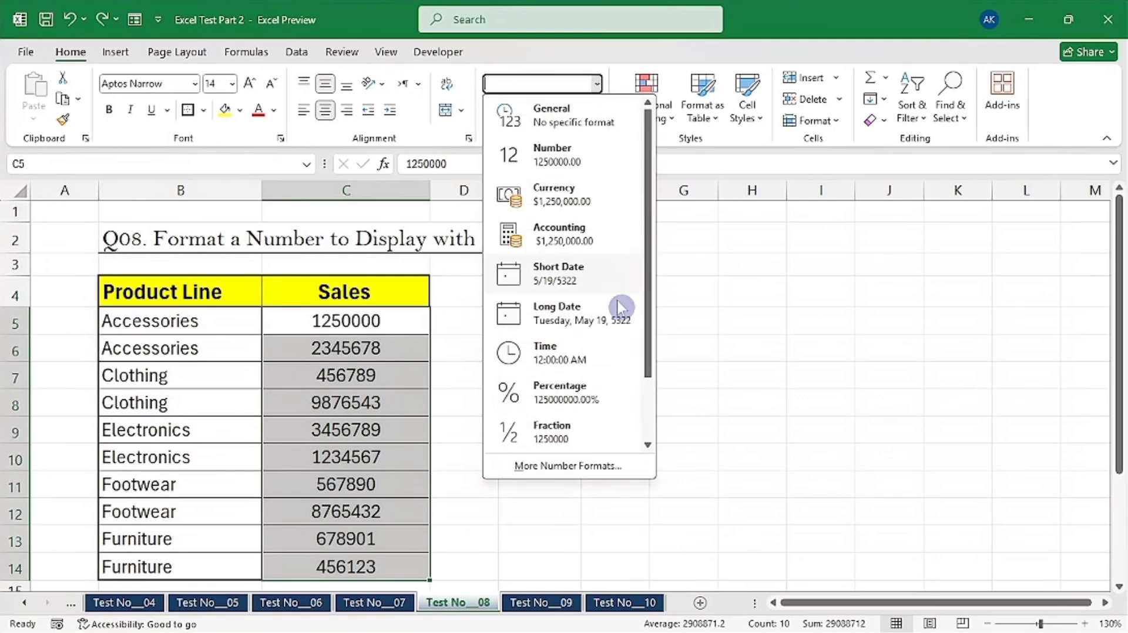
pyautogui.click(561, 467)
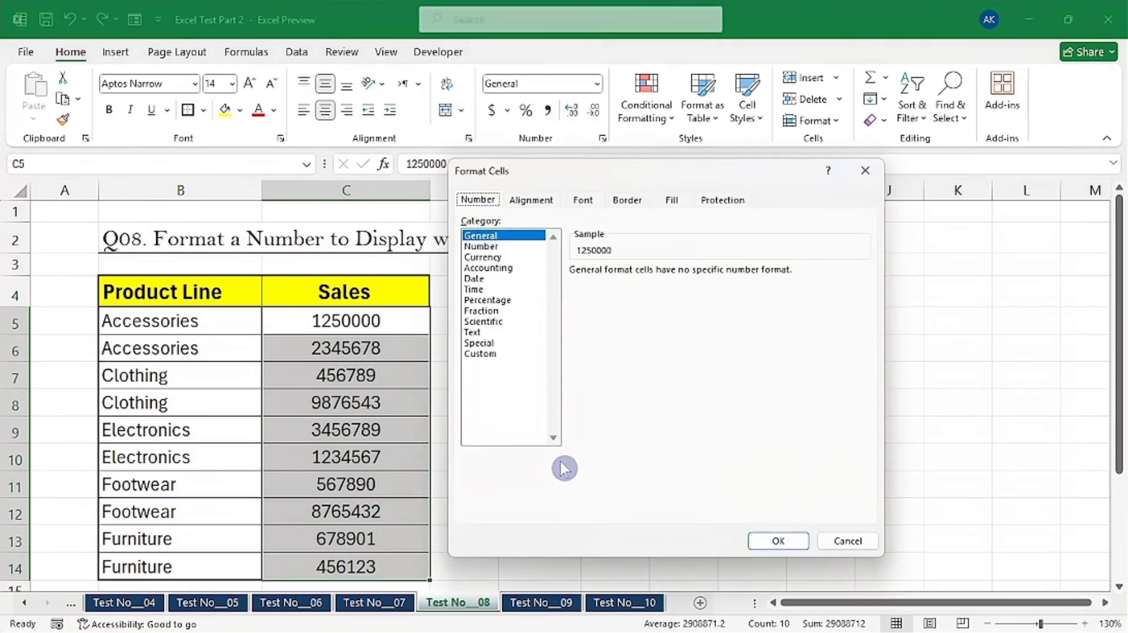
pyautogui.moveTo(662, 171); pyautogui.dragTo(630, 180)
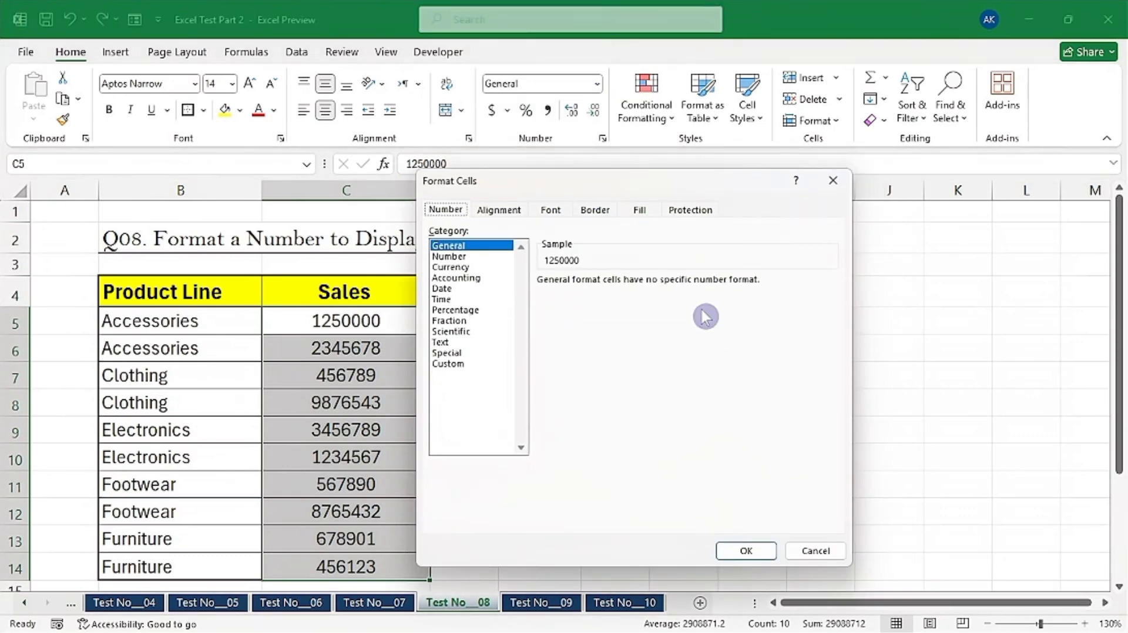
pyautogui.click(443, 256)
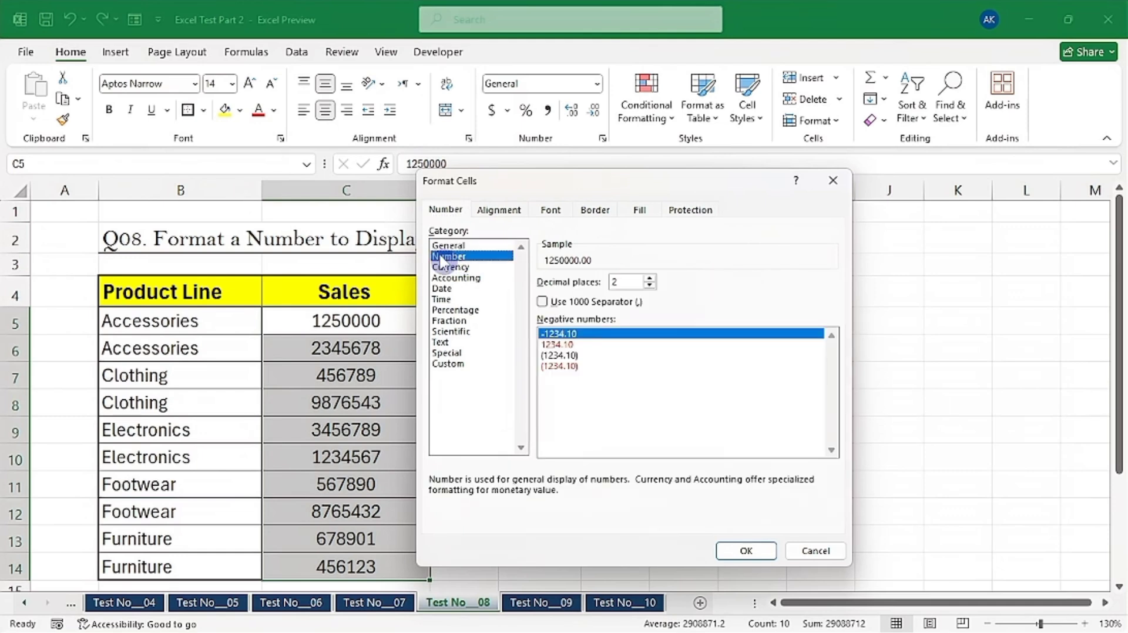
pyautogui.click(545, 303)
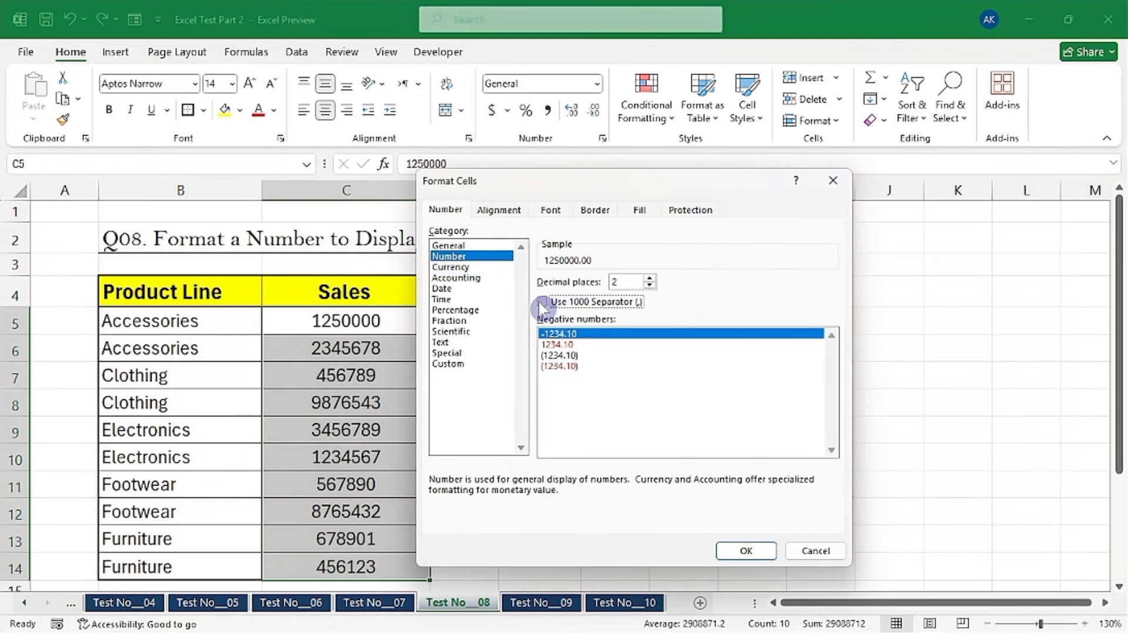
pyautogui.click(649, 286)
pyautogui.click(649, 285)
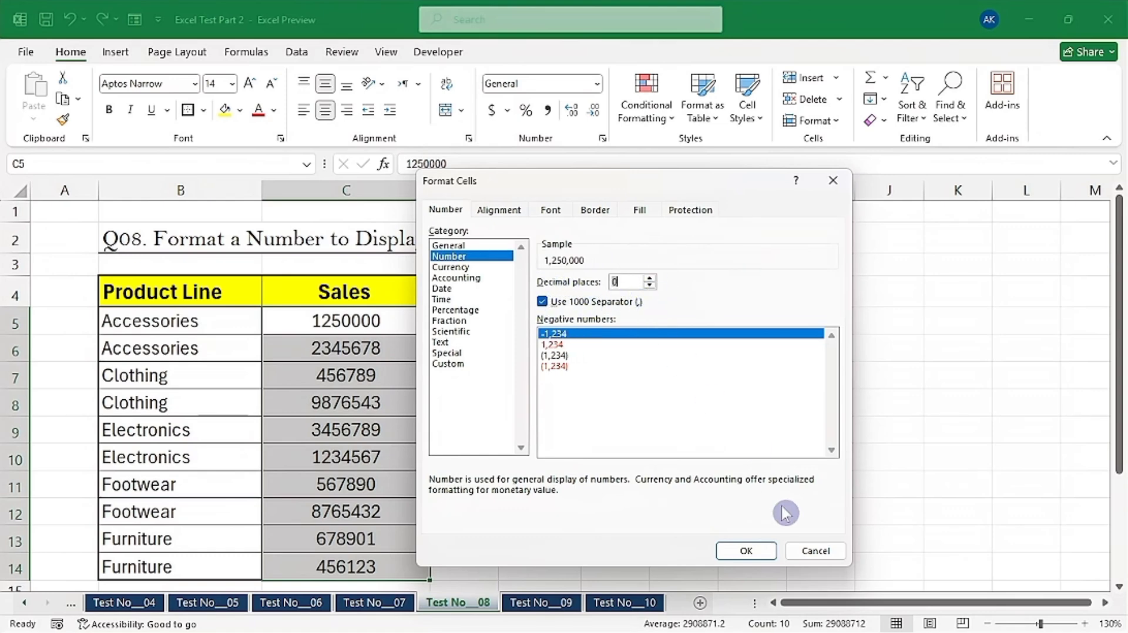
pyautogui.click(739, 550)
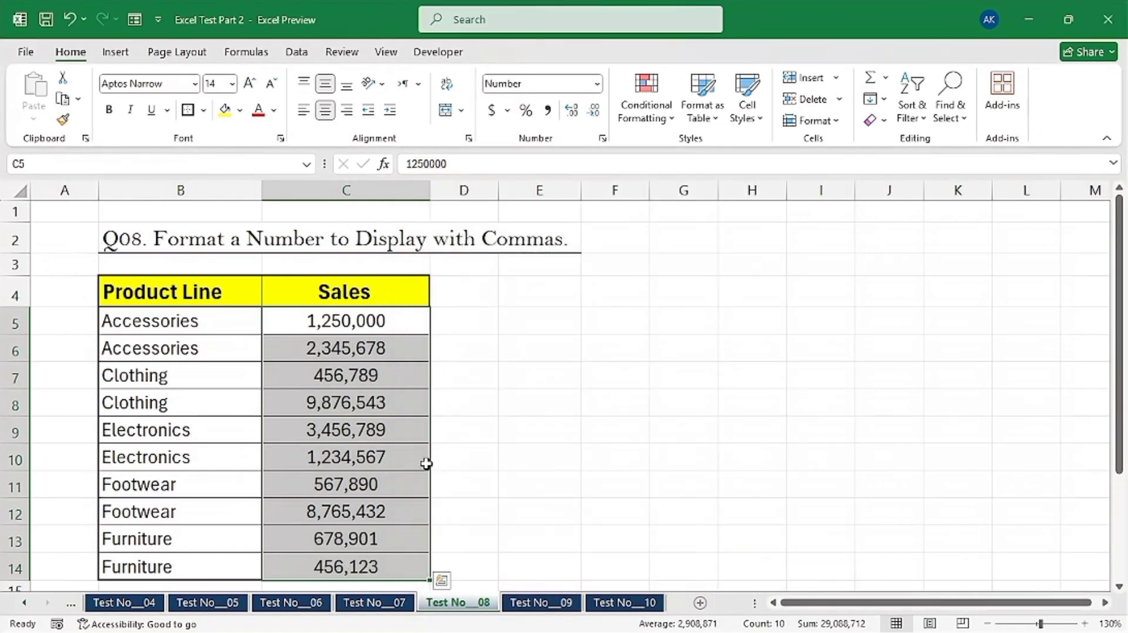
pyautogui.click(345, 322)
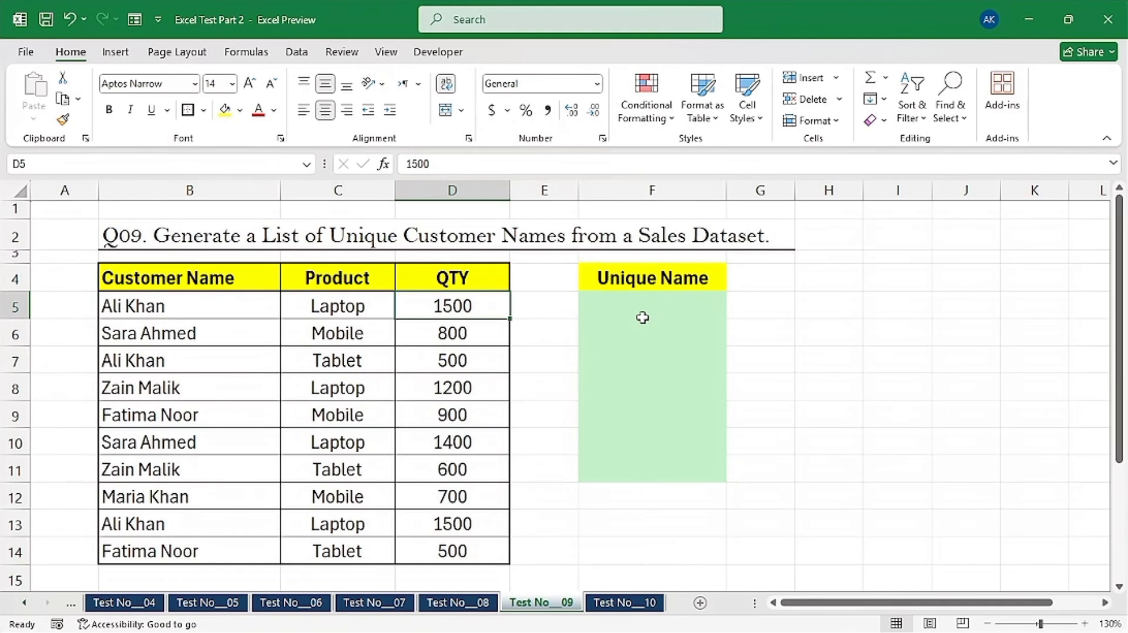
# Enter =UNIQUE(B5:B14) in F5 on the Test No__09 sheet to list each customer name once.
pyautogui.click(146, 308)
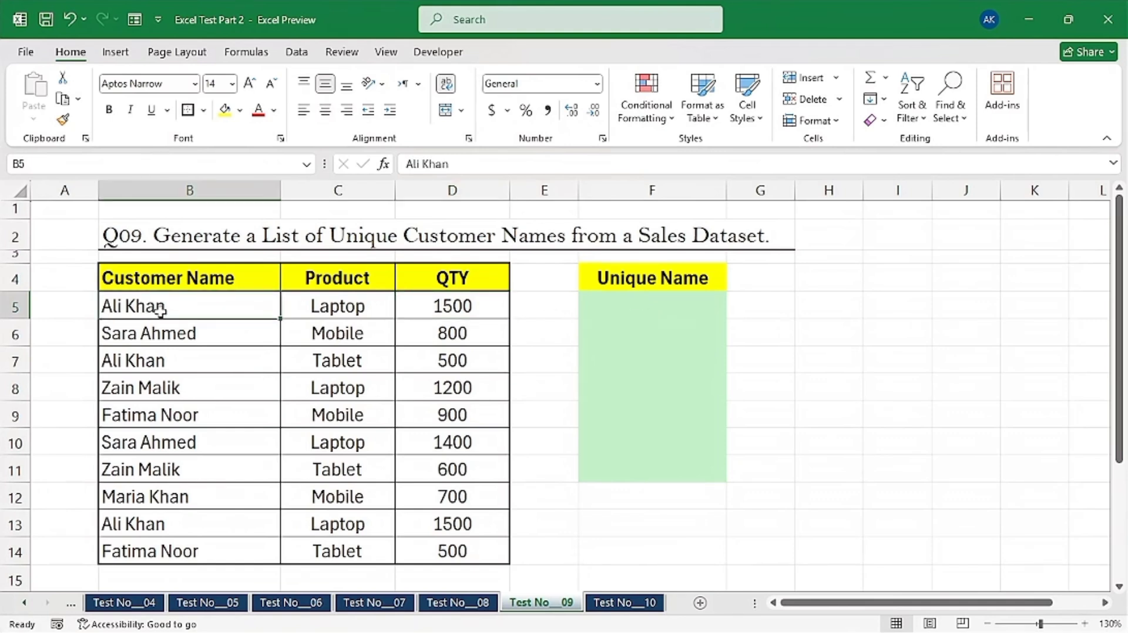
pyautogui.click(149, 367)
pyautogui.click(146, 516)
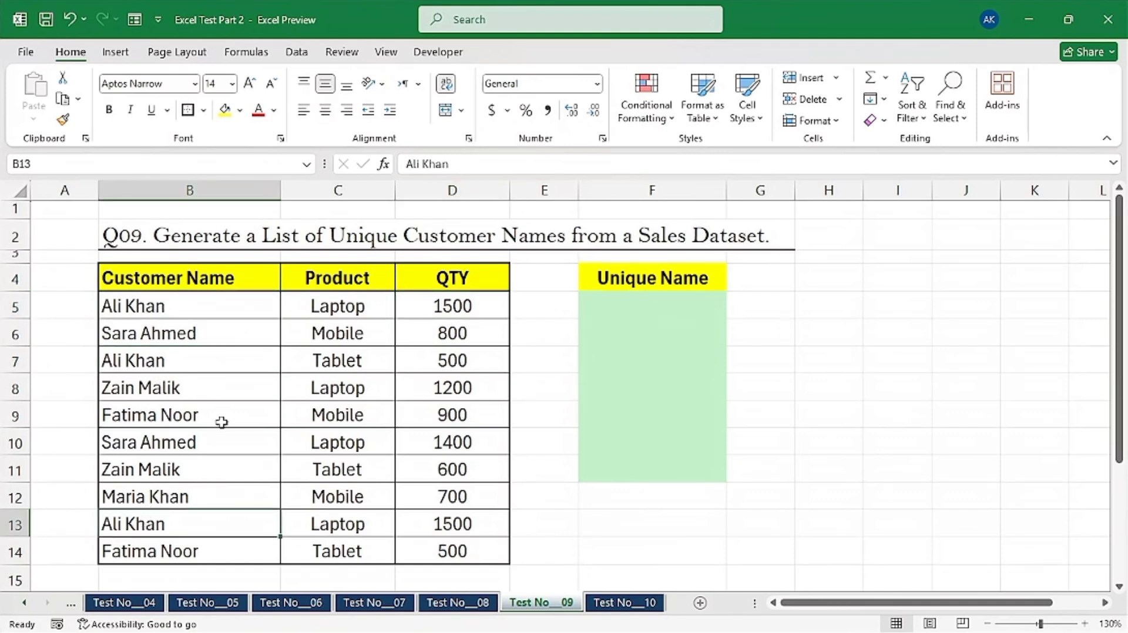
pyautogui.click(646, 304)
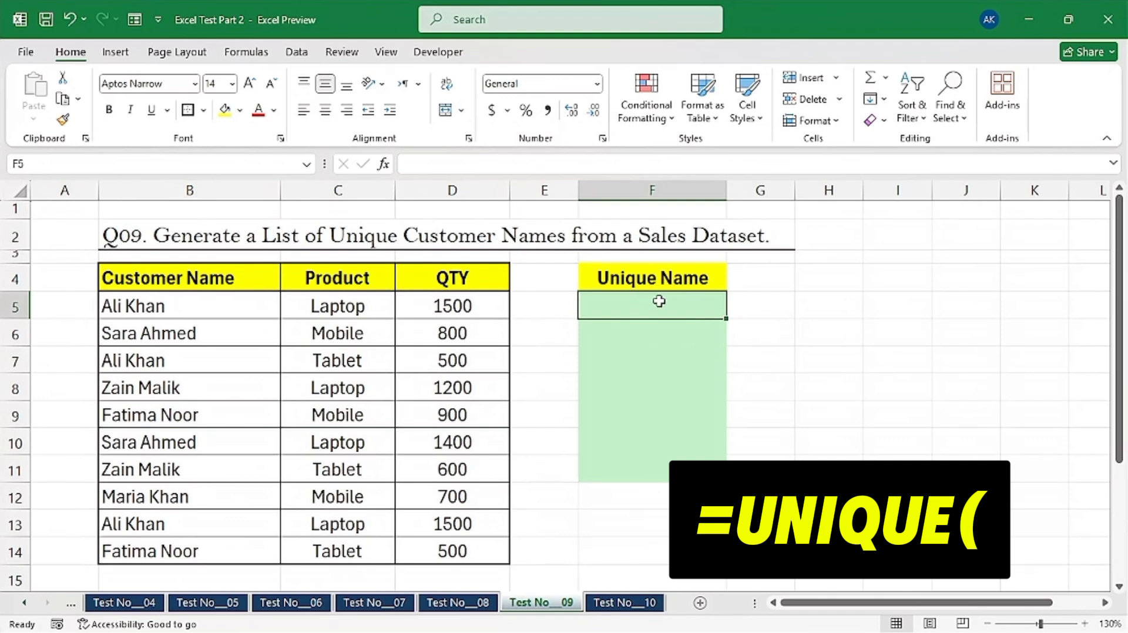
pyautogui.write('=')
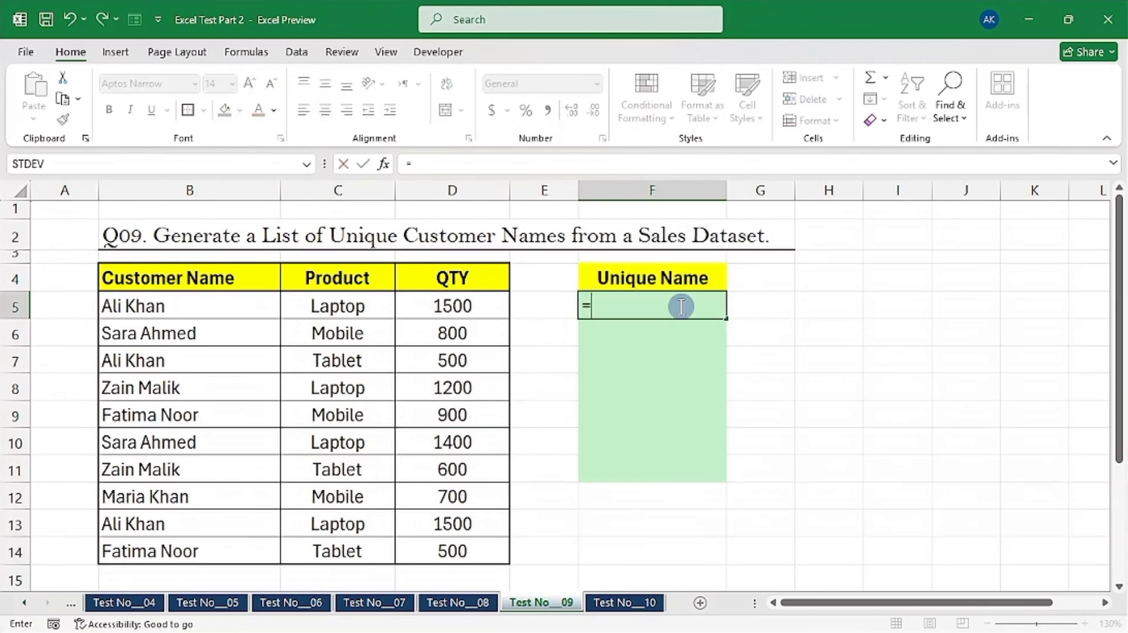
pyautogui.write('uniq')
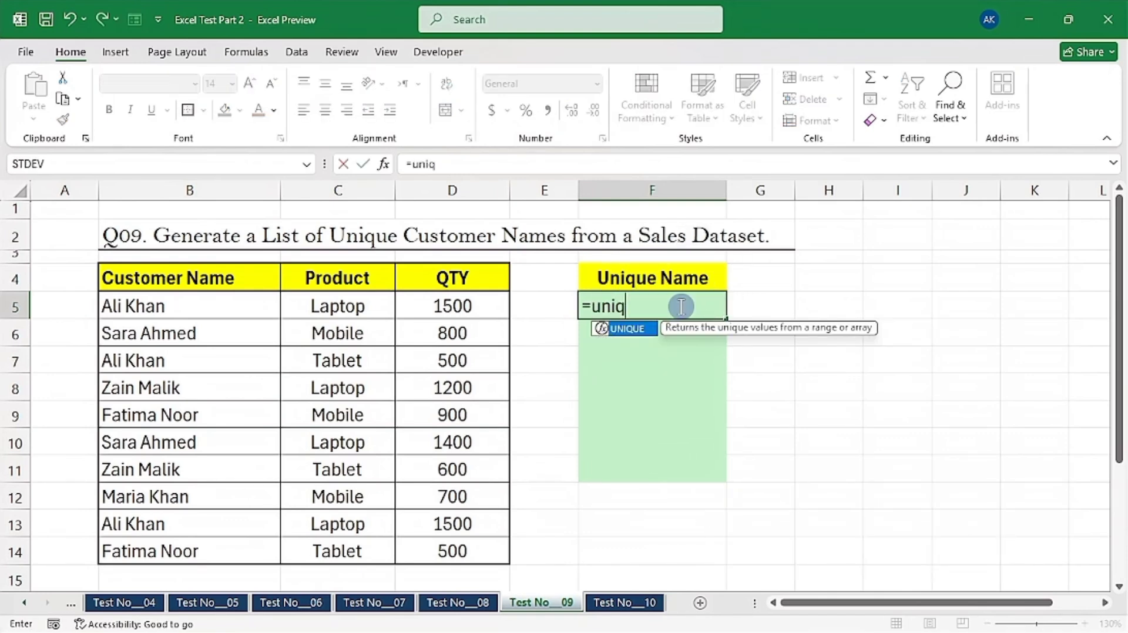
pyautogui.press('Tab')
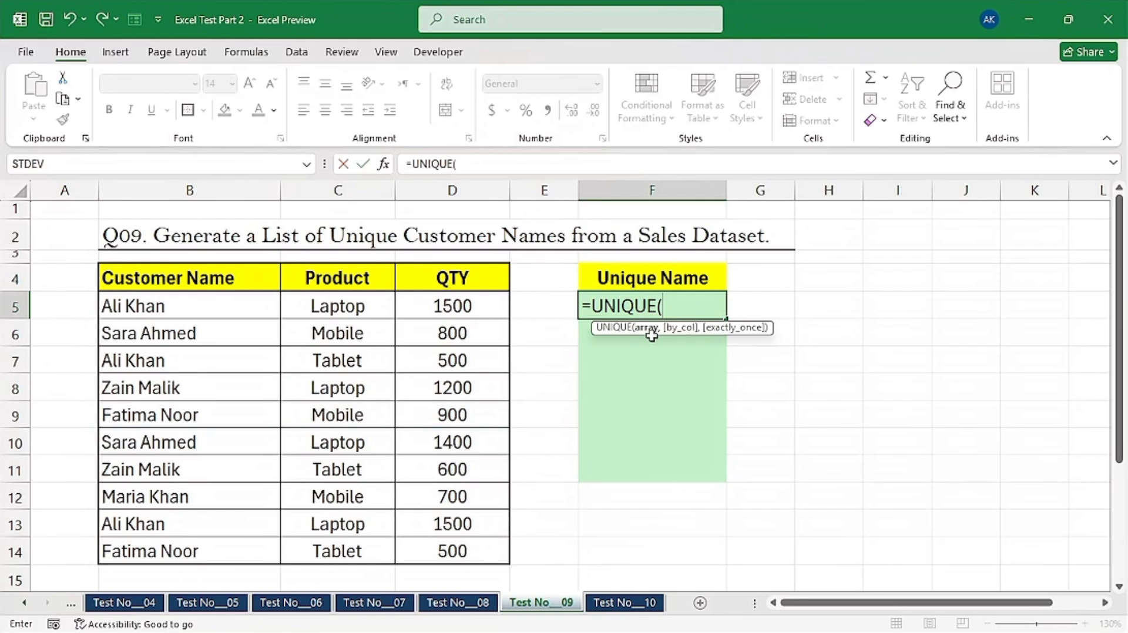
pyautogui.moveTo(174, 304); pyautogui.dragTo(187, 552)
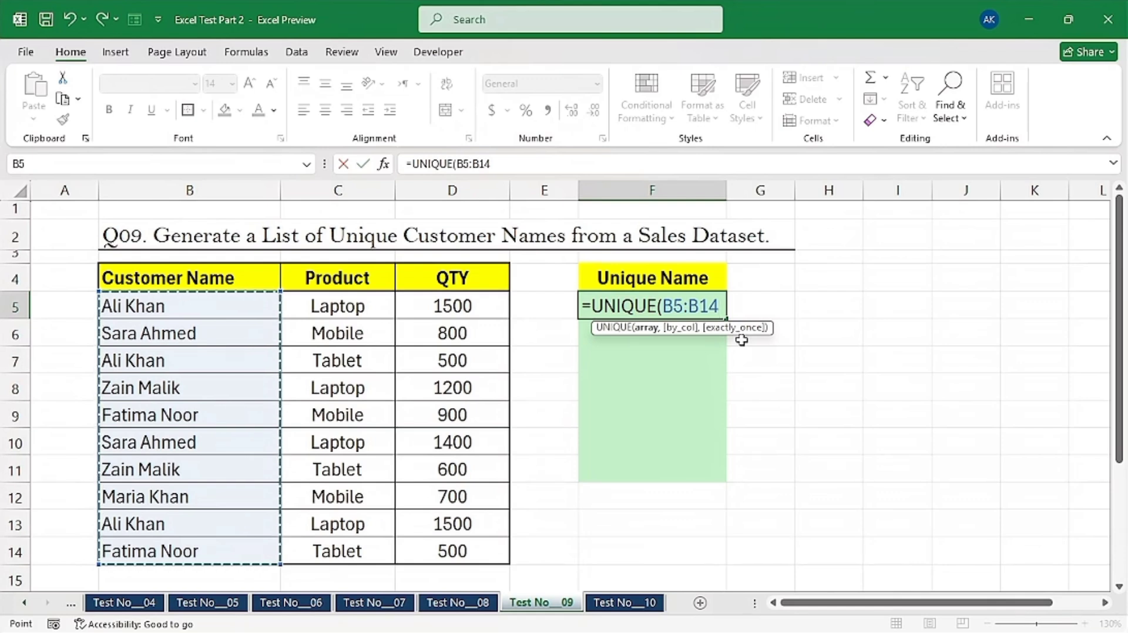
pyautogui.write(')')
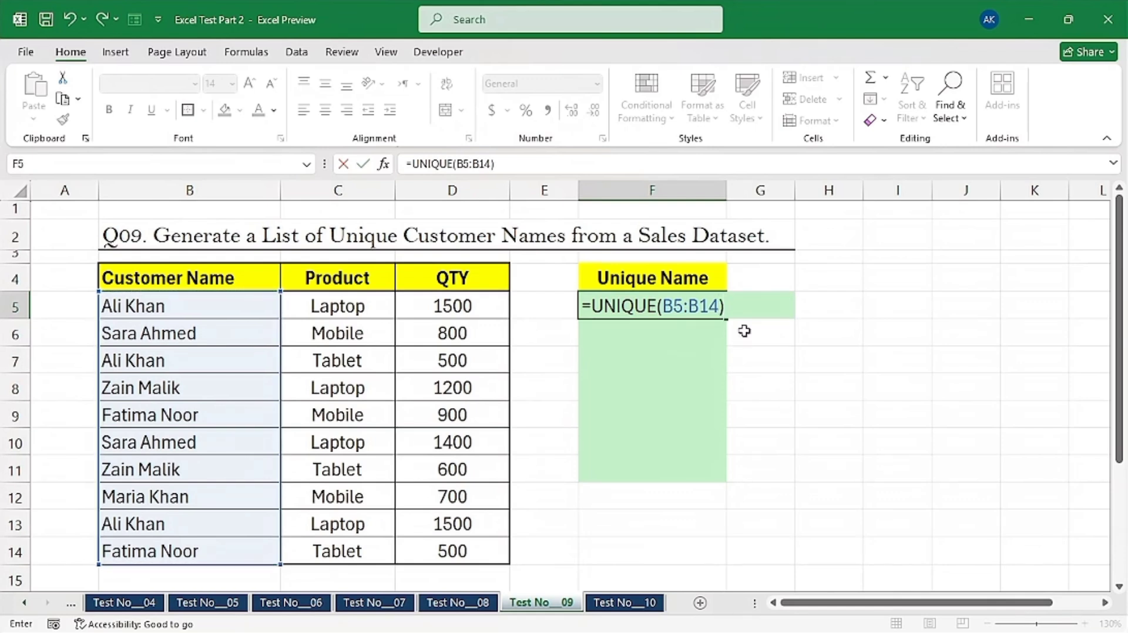
pyautogui.press('Return')
pyautogui.click(675, 308)
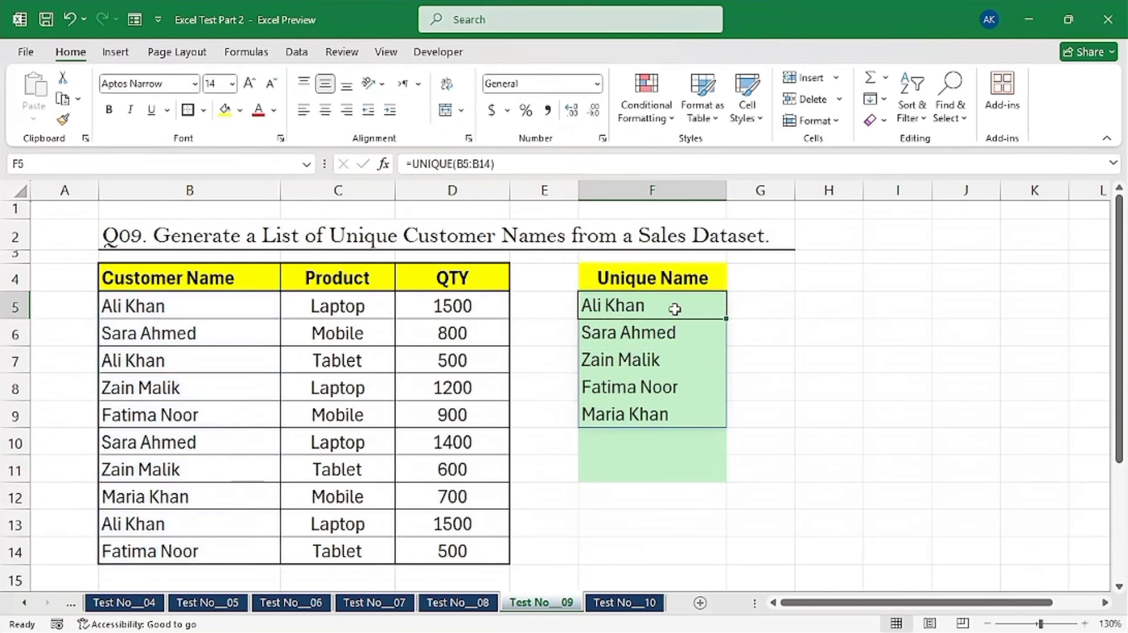
pyautogui.moveTo(594, 305); pyautogui.dragTo(596, 416)
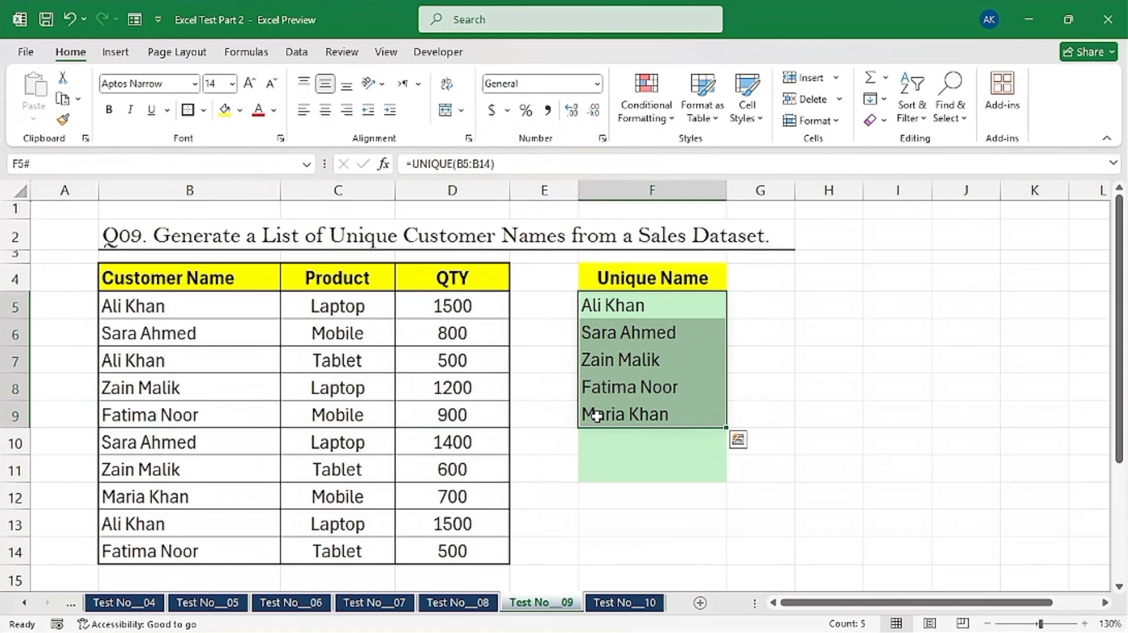
pyautogui.click(645, 310)
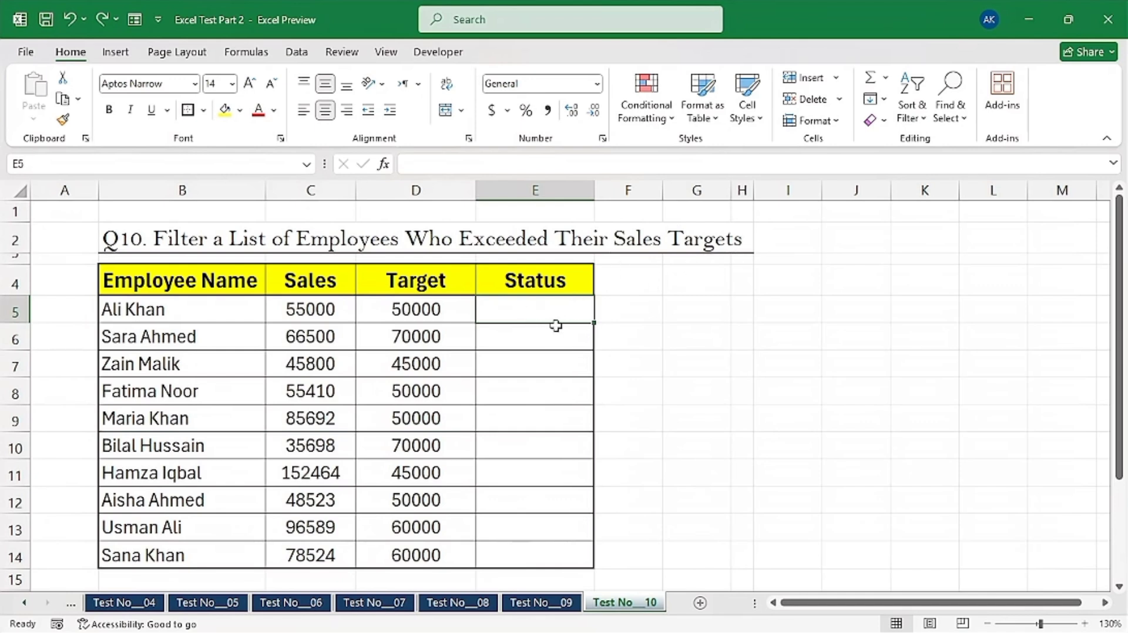
pyautogui.moveTo(423, 311); pyautogui.dragTo(420, 552)
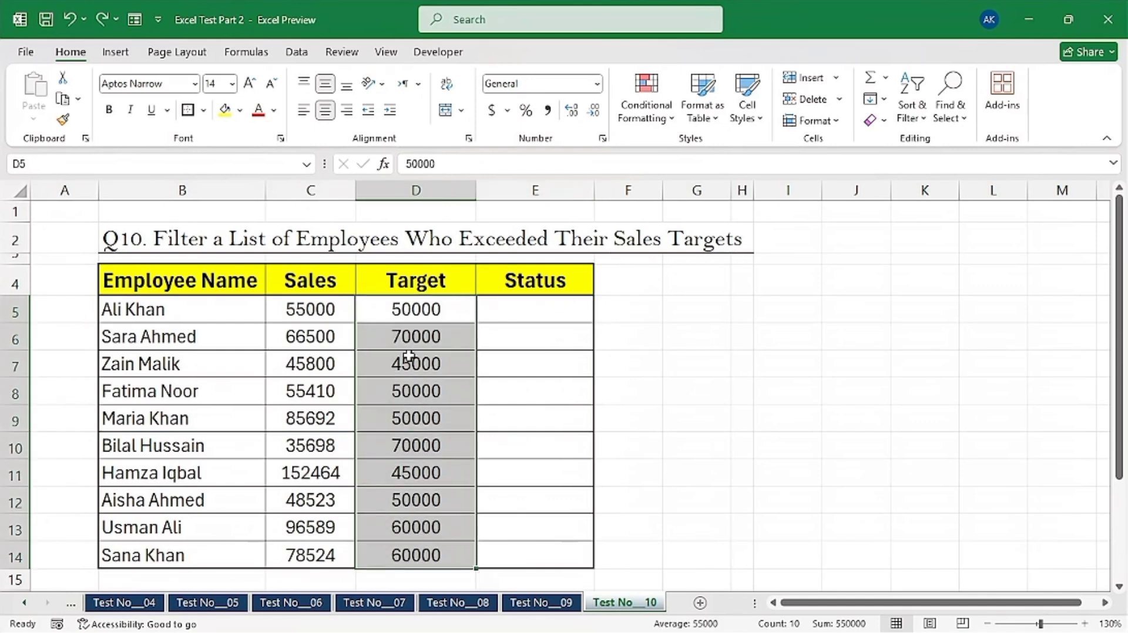
pyautogui.click(529, 317)
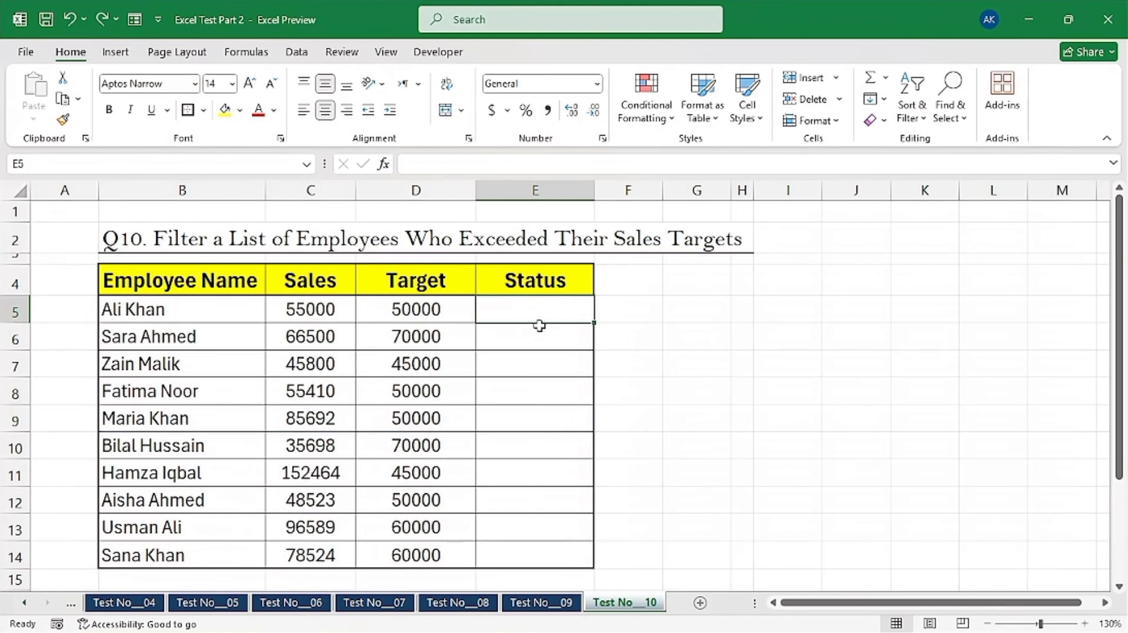
pyautogui.click(529, 189)
# Enter =IF(C5>=D5,"Exceded","Not met") in E5 on the Test No__10 sheet to compare sales with the target.
pyautogui.click(535, 304)
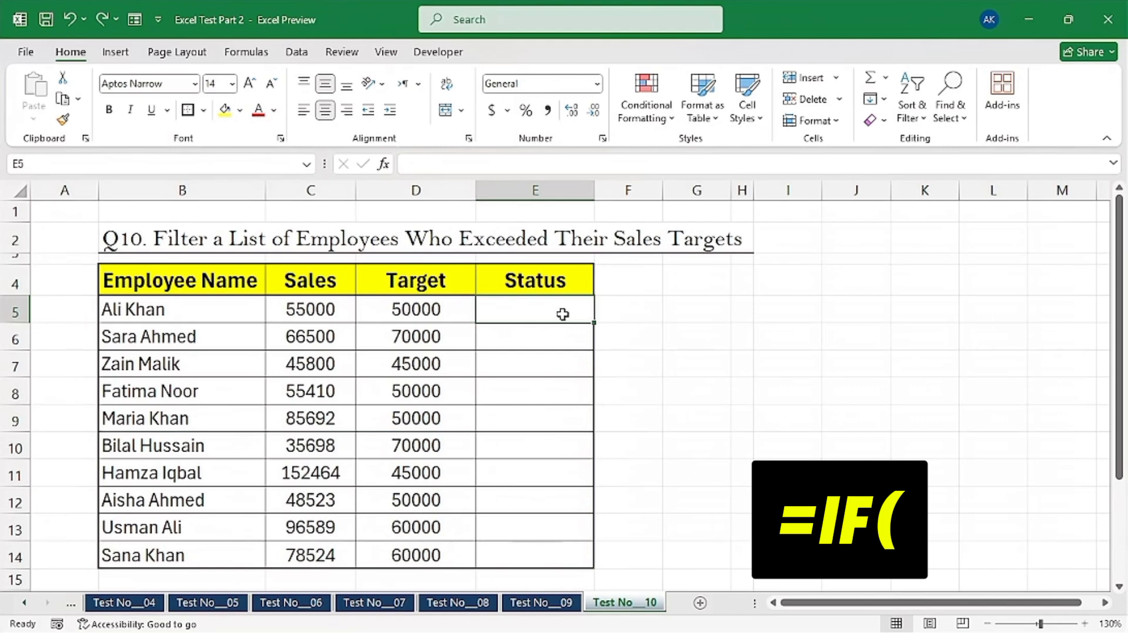
pyautogui.write('=')
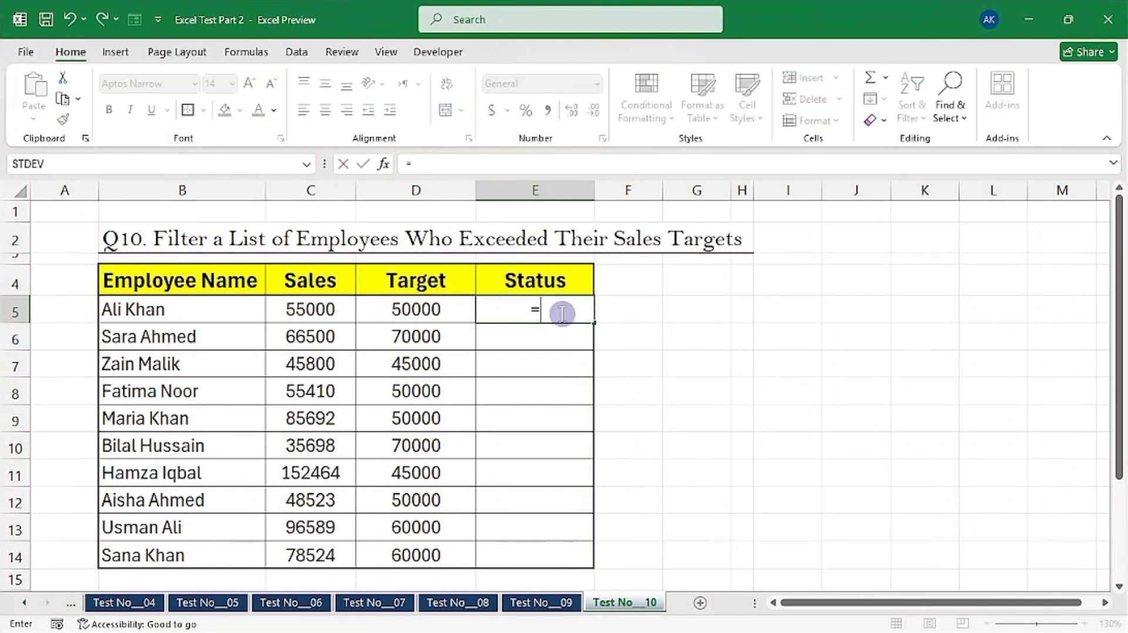
pyautogui.write('if')
pyautogui.press('Tab')
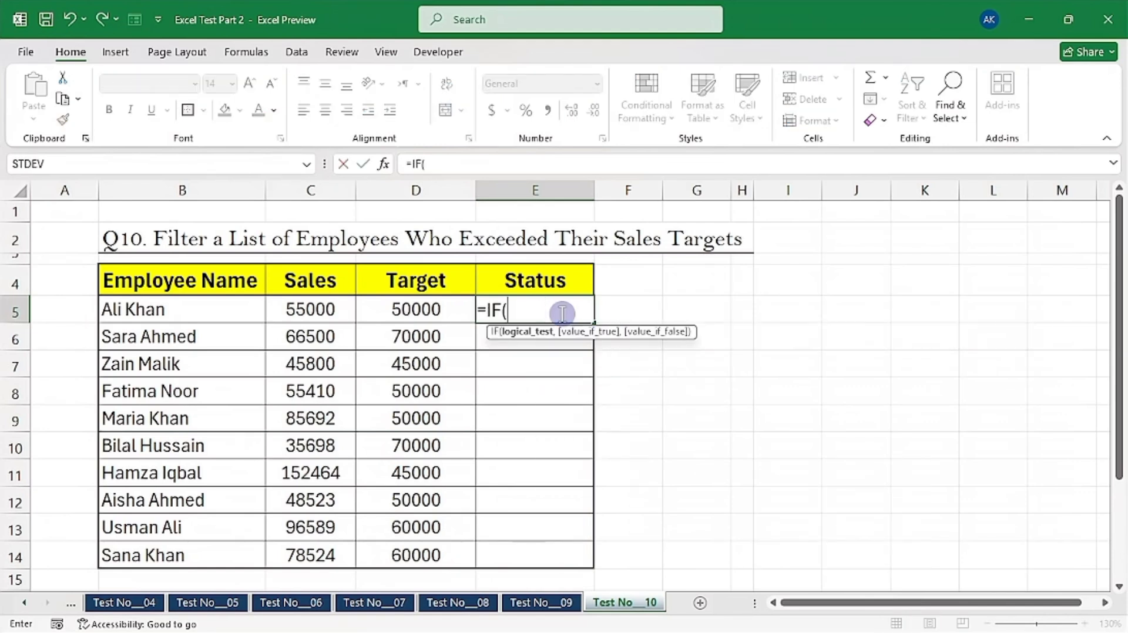
pyautogui.click(305, 302)
pyautogui.write('=')
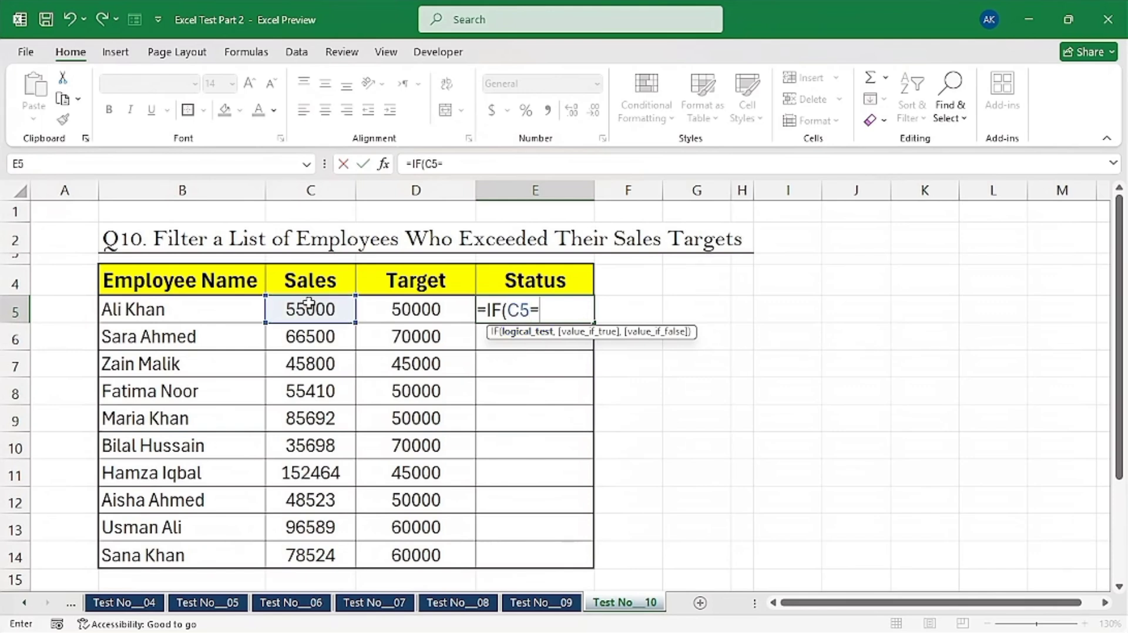
pyautogui.write('>')
pyautogui.click(416, 308)
pyautogui.write(',')
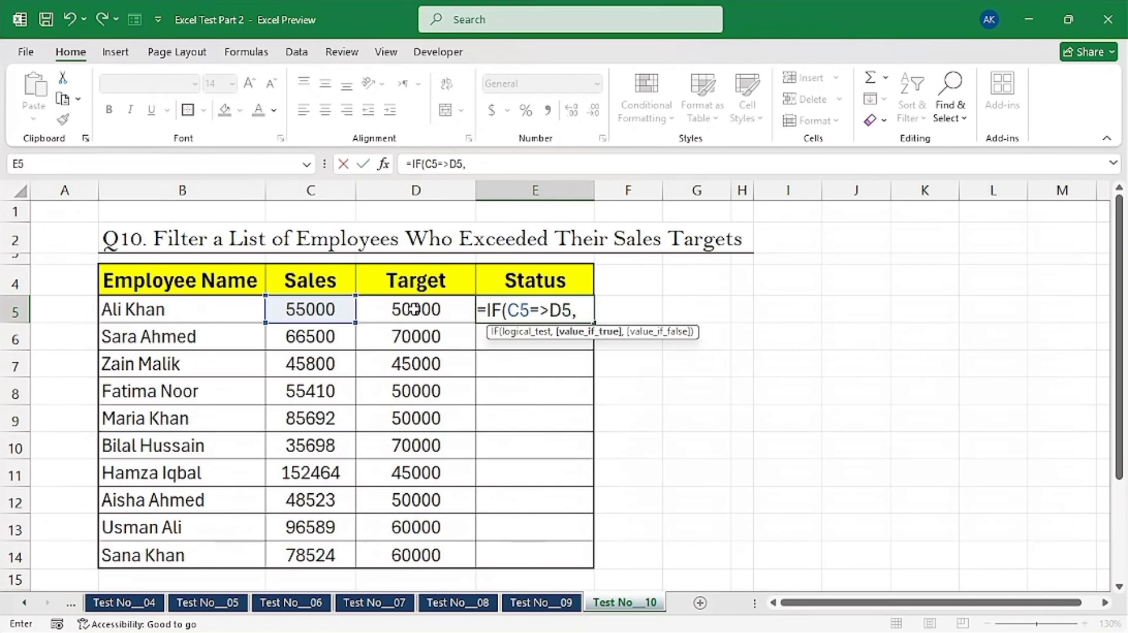
pyautogui.write('"Exc')
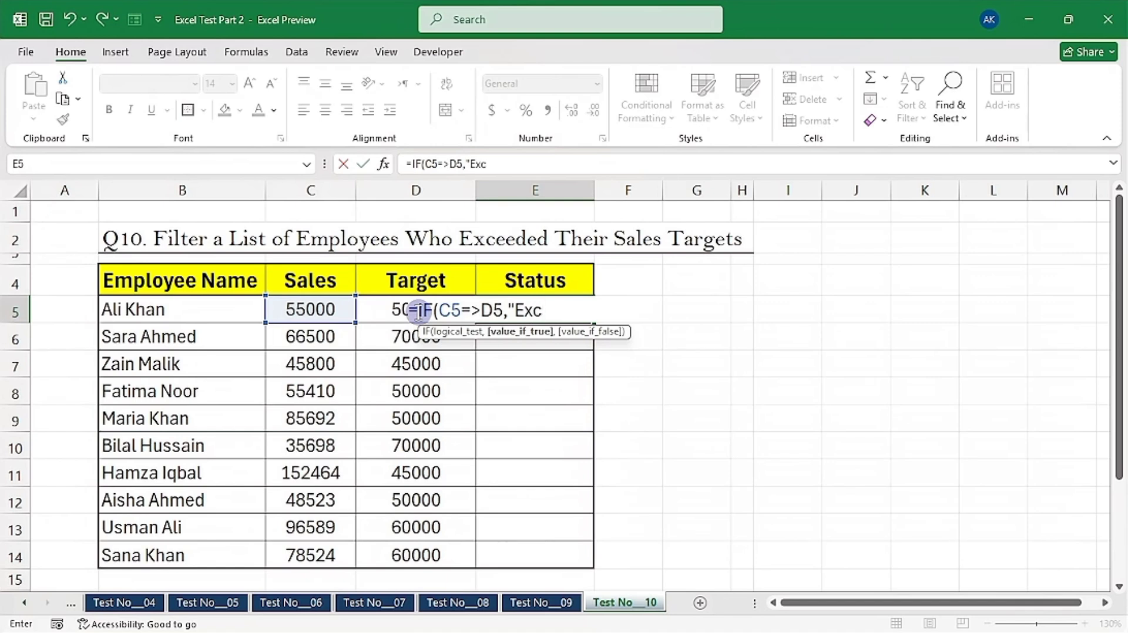
pyautogui.write('eded",')
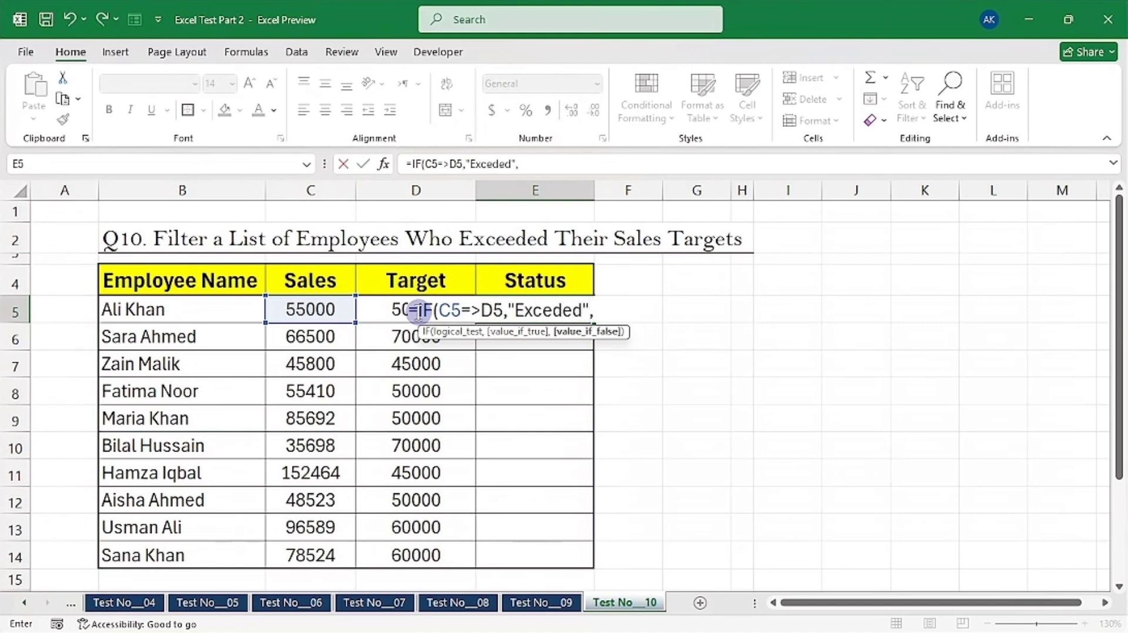
pyautogui.write('"Not met')
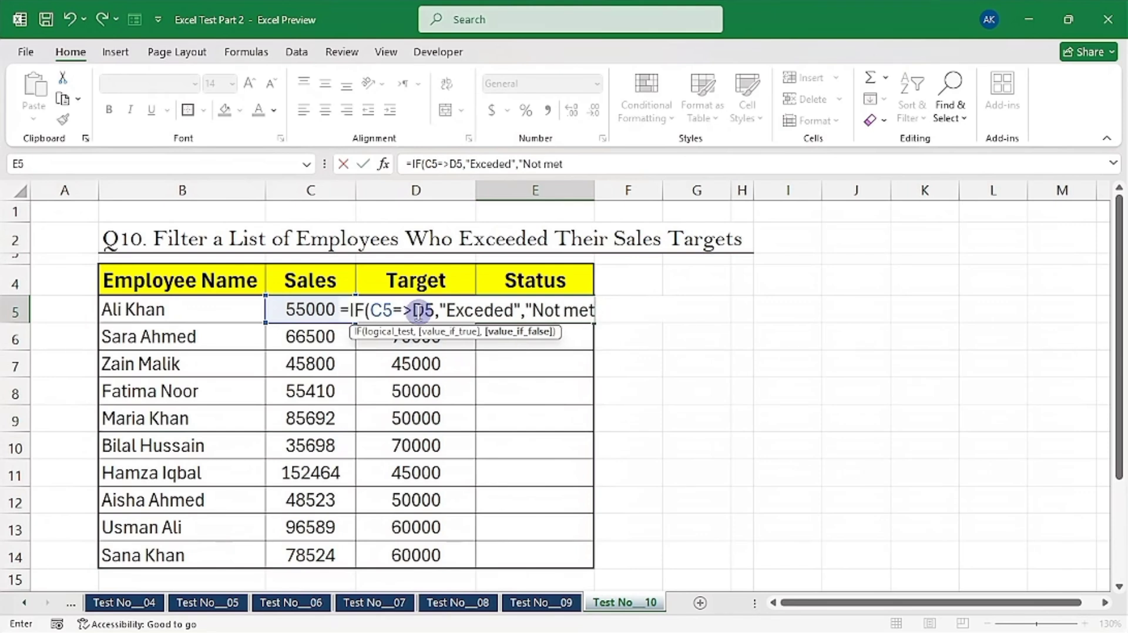
pyautogui.write('")')
pyautogui.press('Return')
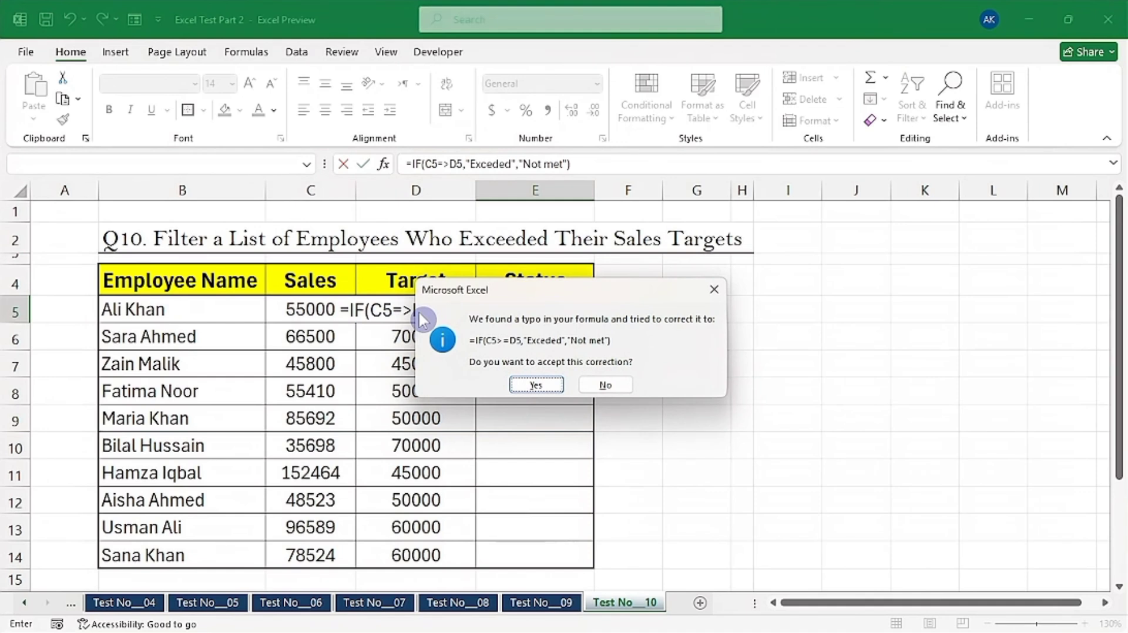
pyautogui.press('Return')
# Fill the Status formula from E5 down to E14.
pyautogui.click(509, 313)
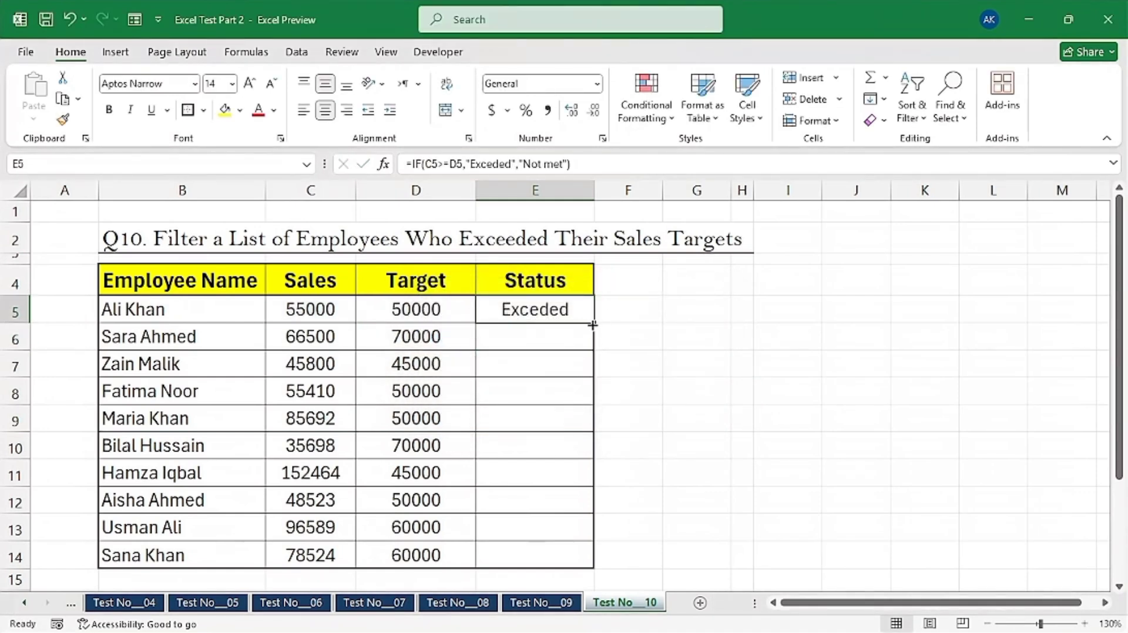
pyautogui.moveTo(597, 323); pyautogui.dragTo(597, 559)
pyautogui.click(549, 307)
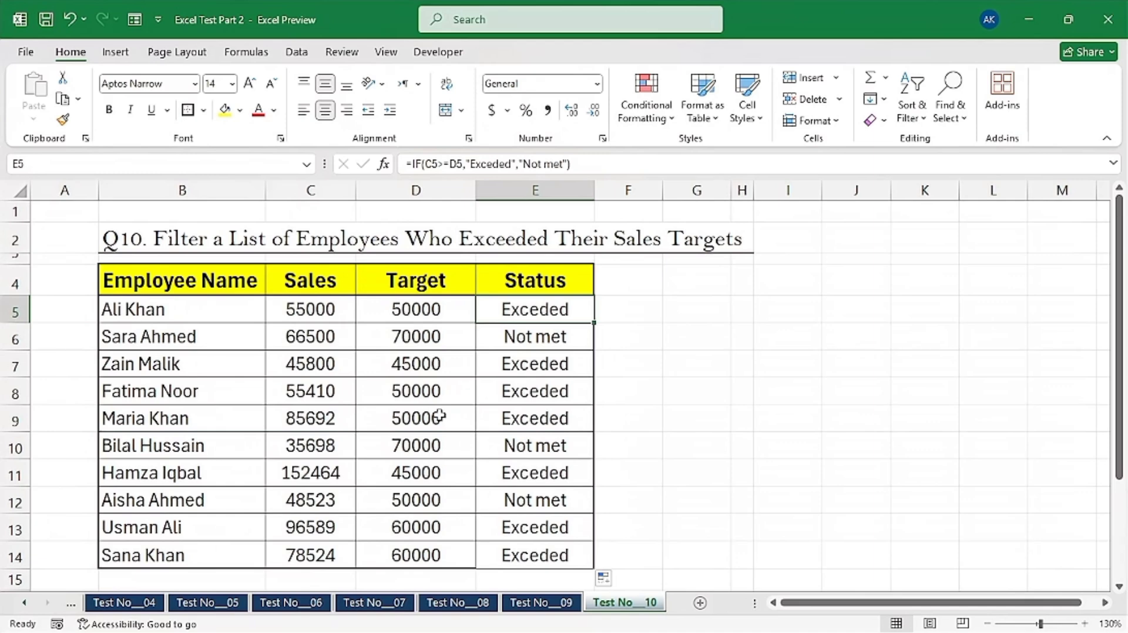
# Turn on filtering for the employee table in B4:E14 on the Test No__10 sheet.
pyautogui.hotkey('ctrl', 'a')
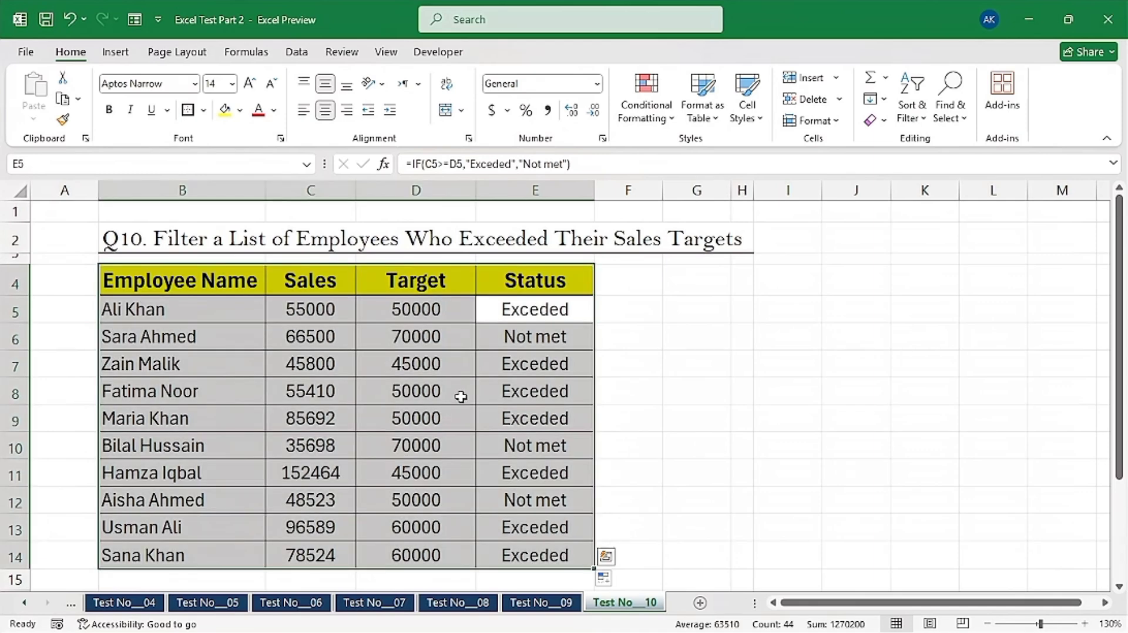
pyautogui.click(300, 50)
pyautogui.click(547, 97)
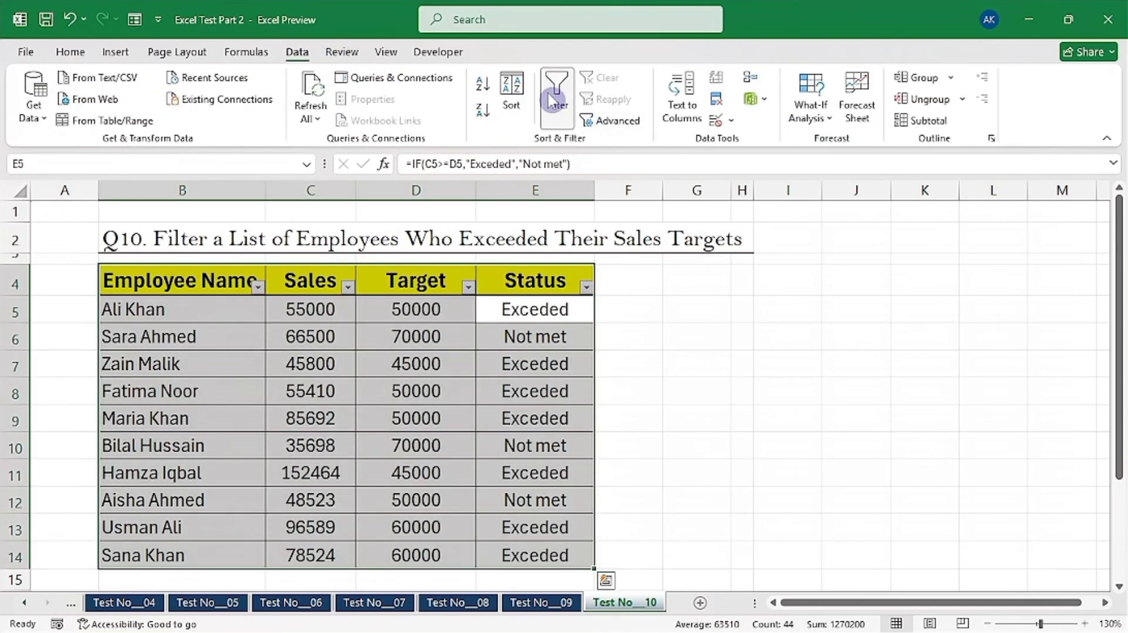
pyautogui.click(517, 336)
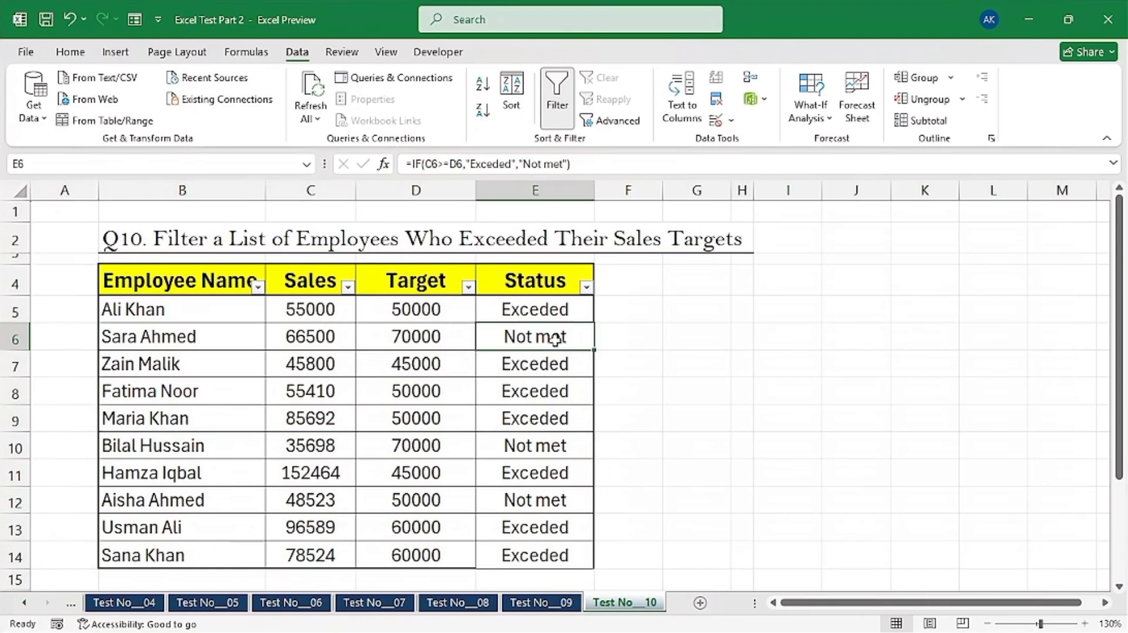
# Filter the Status column to show only the Exceded employees.
pyautogui.click(586, 287)
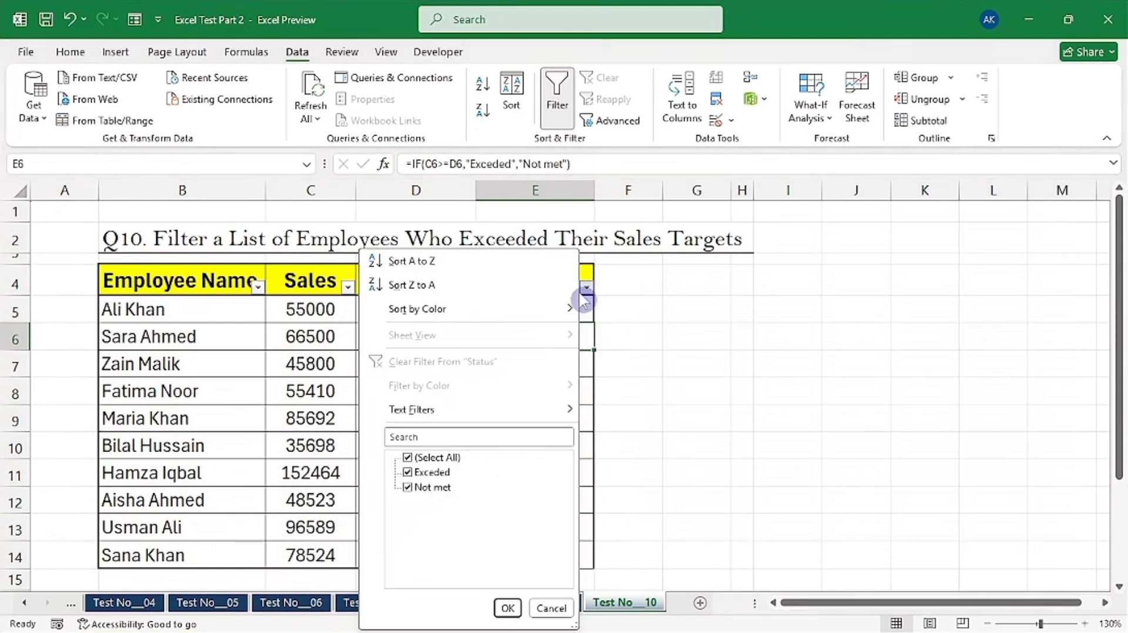
pyautogui.click(408, 458)
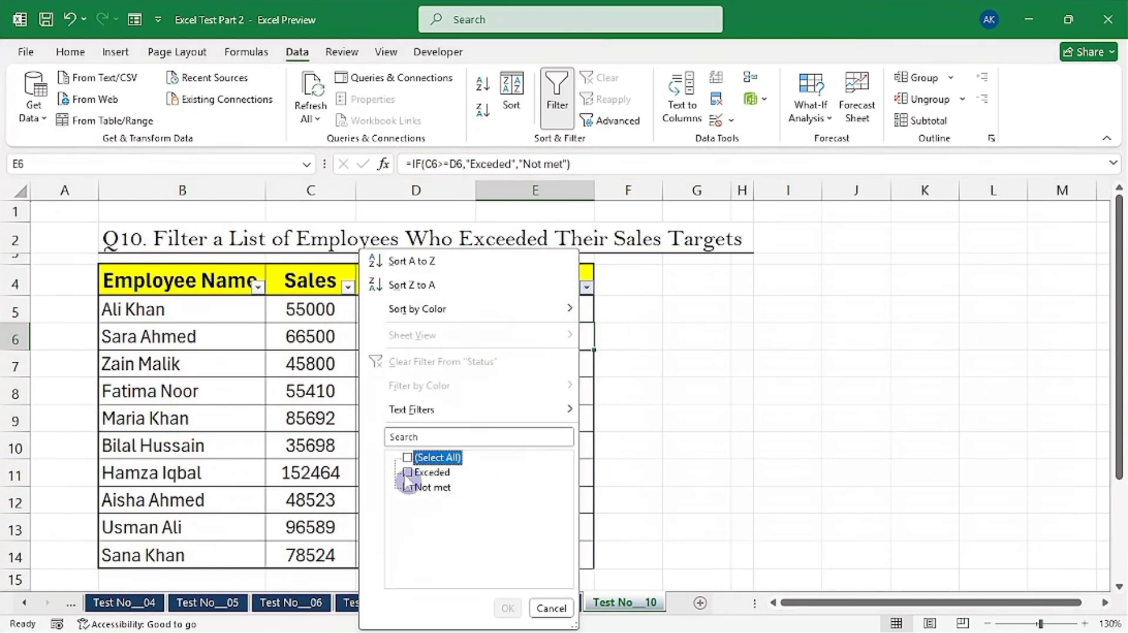
pyautogui.click(407, 473)
pyautogui.click(506, 608)
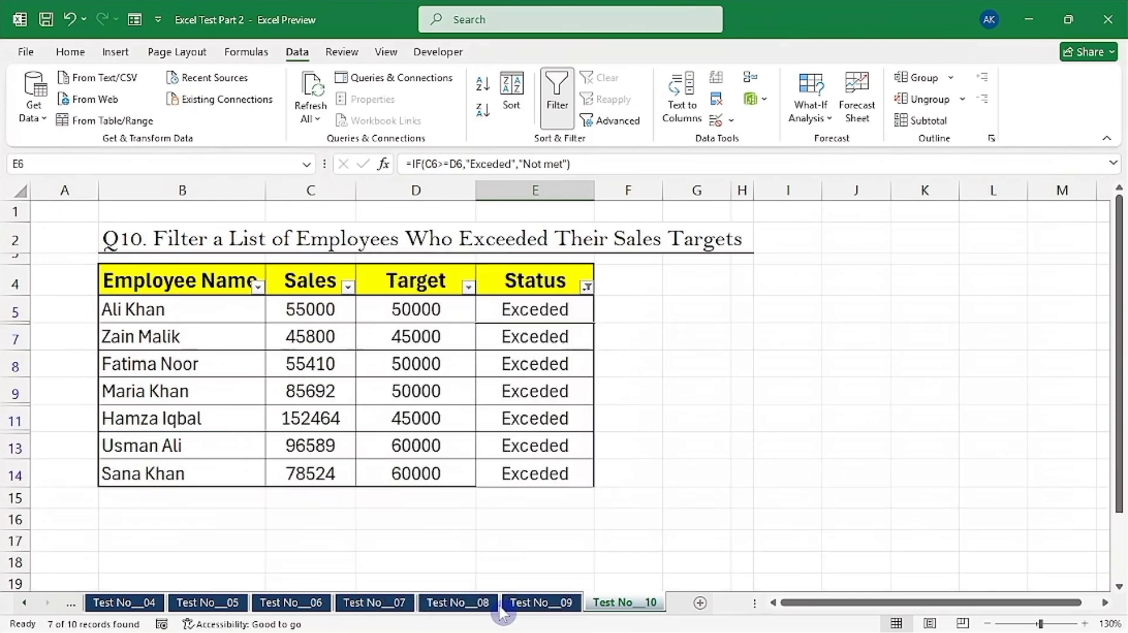
pyautogui.click(516, 312)
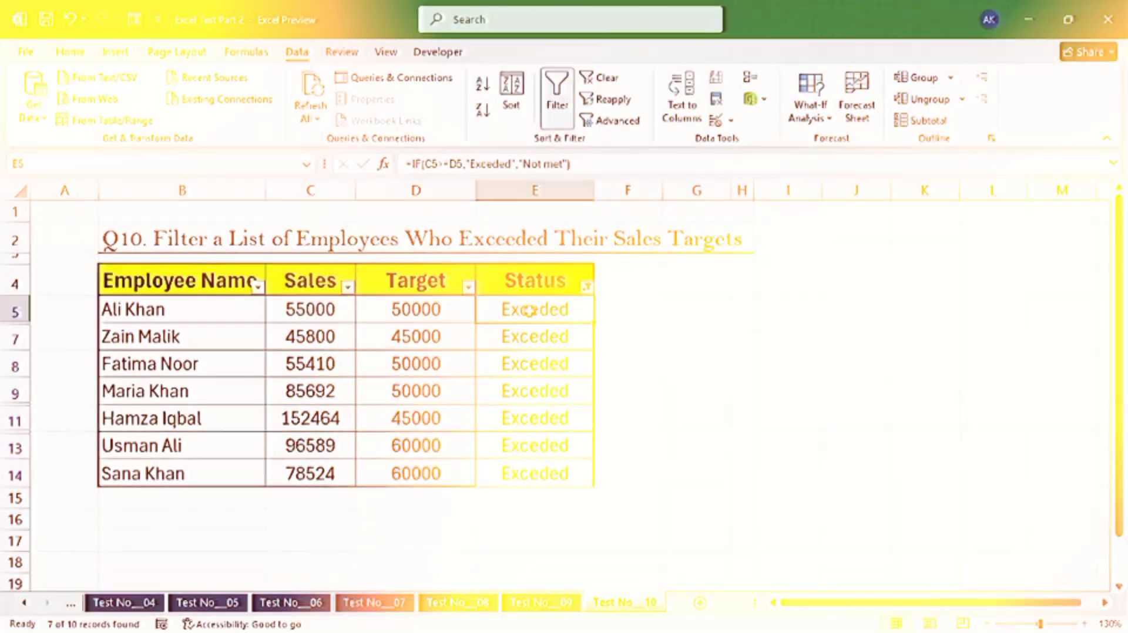
pyautogui.click(653, 337)
pyautogui.click(543, 314)
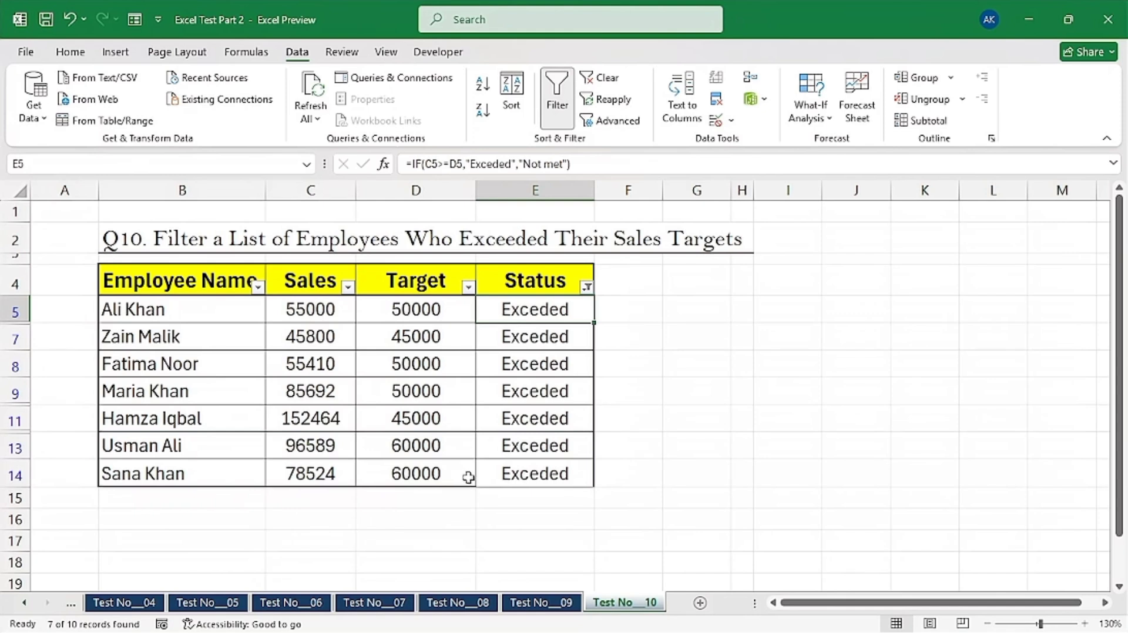
# Widen the sheet tab area and bring all tabs from Test No__01 to Test No__10 into view.
pyautogui.moveTo(752, 603); pyautogui.dragTo(1034, 602)
pyautogui.click(24, 605)
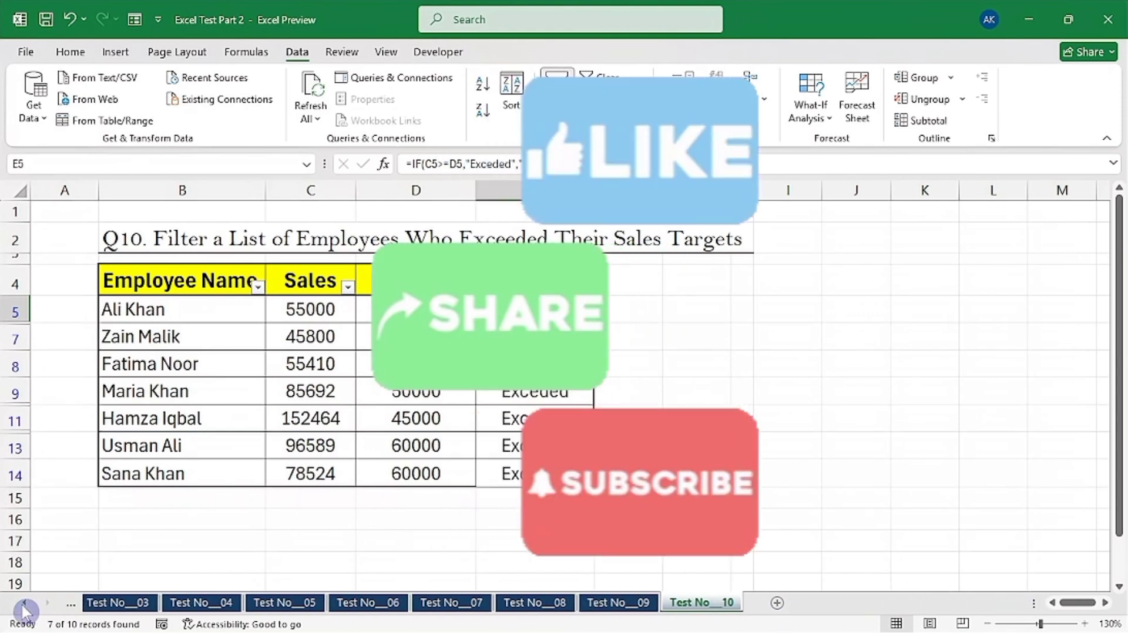
pyautogui.click(24, 608)
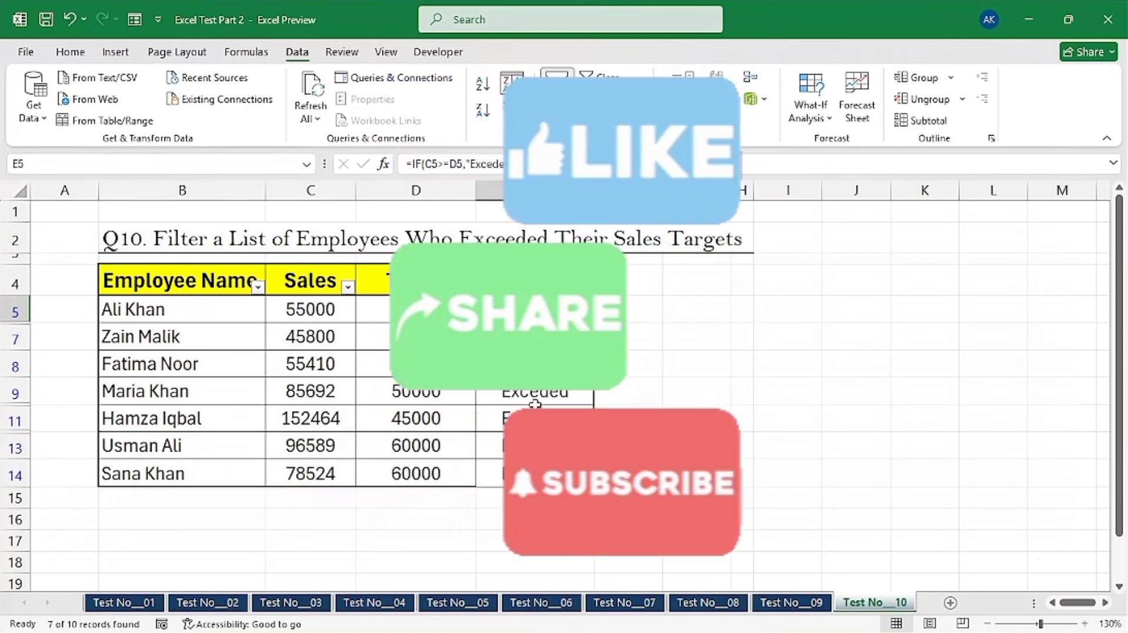
# Correct the spelling of the true result in the E5 Status formula to "Exceeded".
pyautogui.click(69, 51)
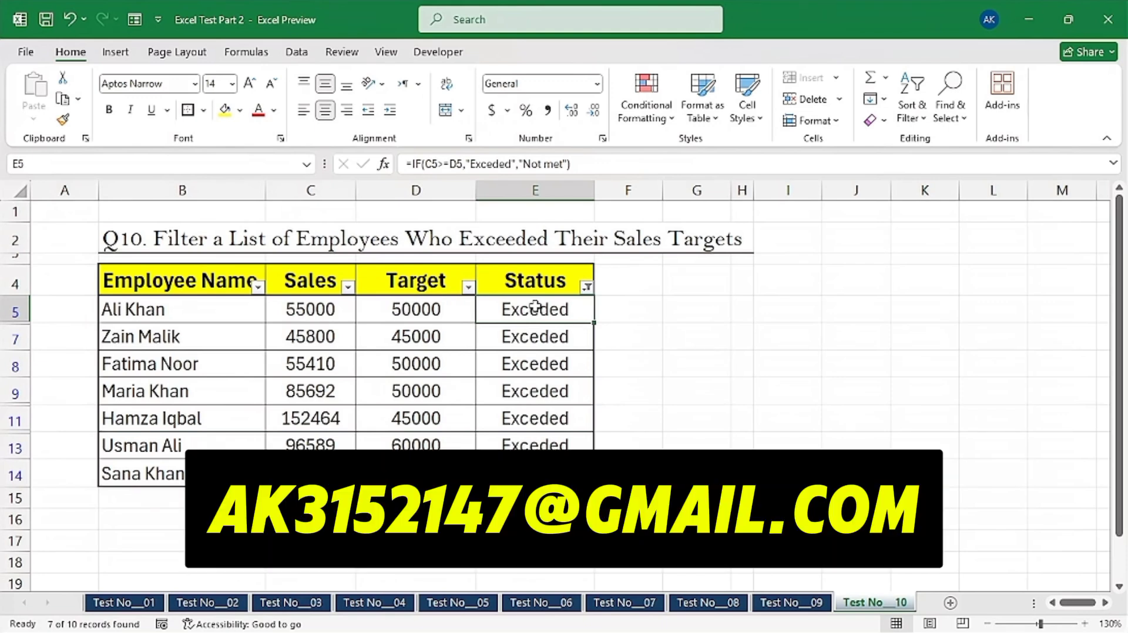
pyautogui.click(491, 164)
pyautogui.write('e')
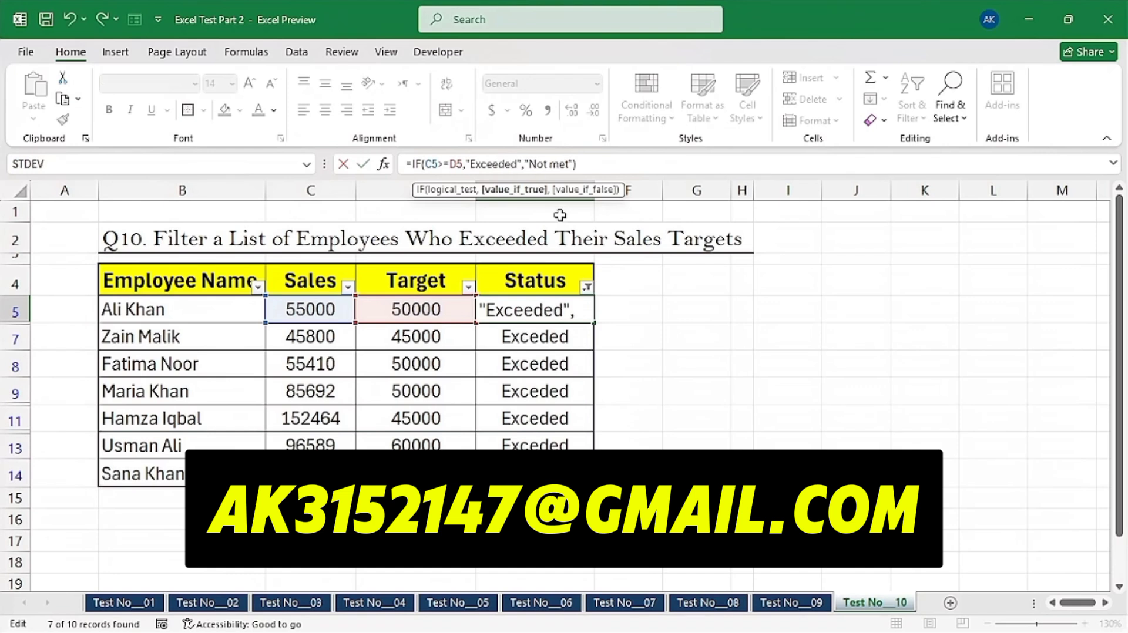
pyautogui.press('Return')
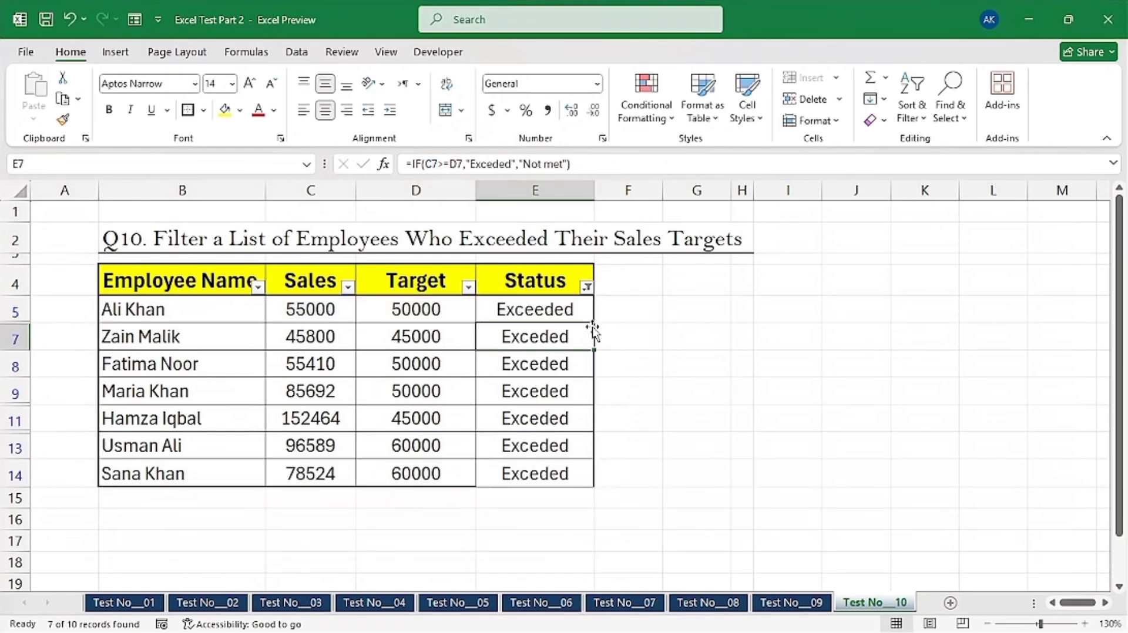
pyautogui.click(582, 312)
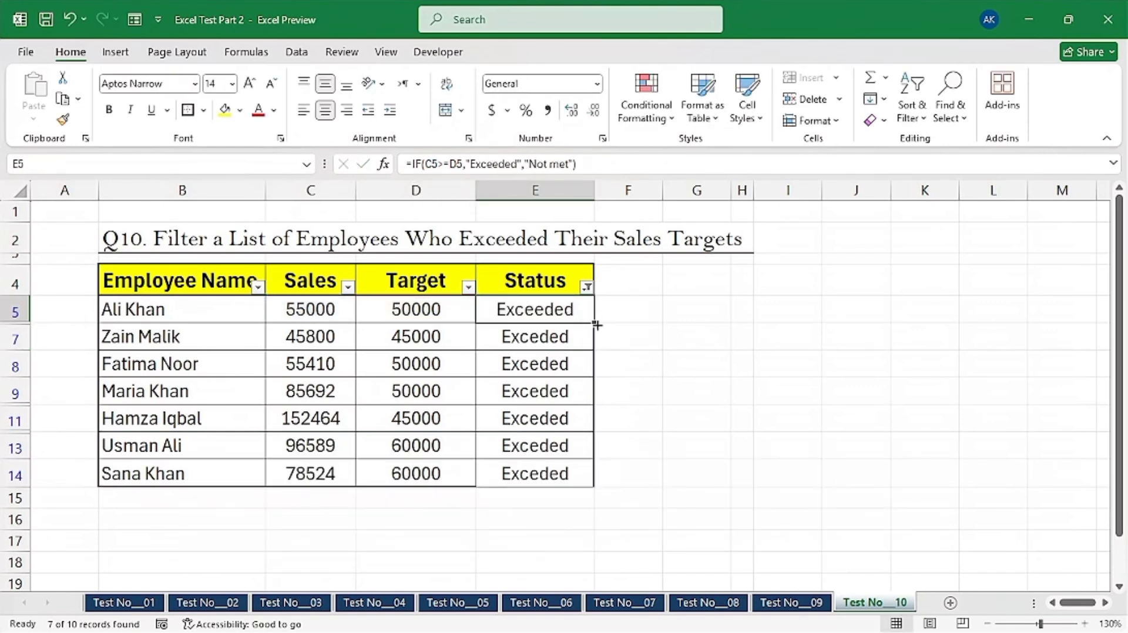